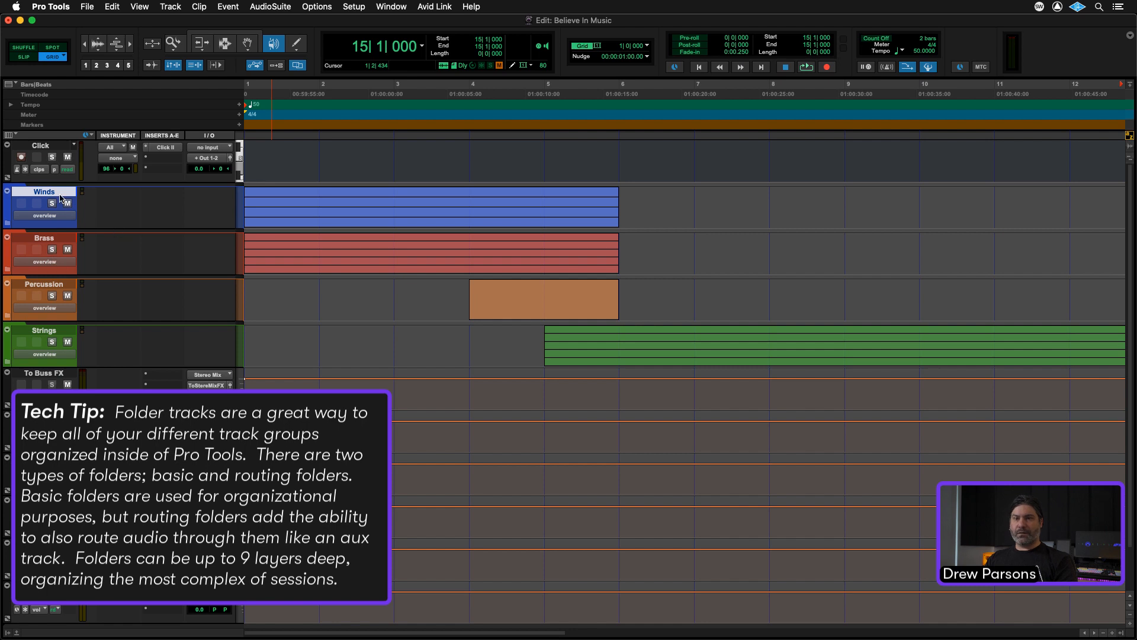
Expand the Winds and Brass folder tracks, including the 2Instrumnts subfolder inside Brass, to show their instrument tracks.
{"action": "key", "text": "shift+f"}
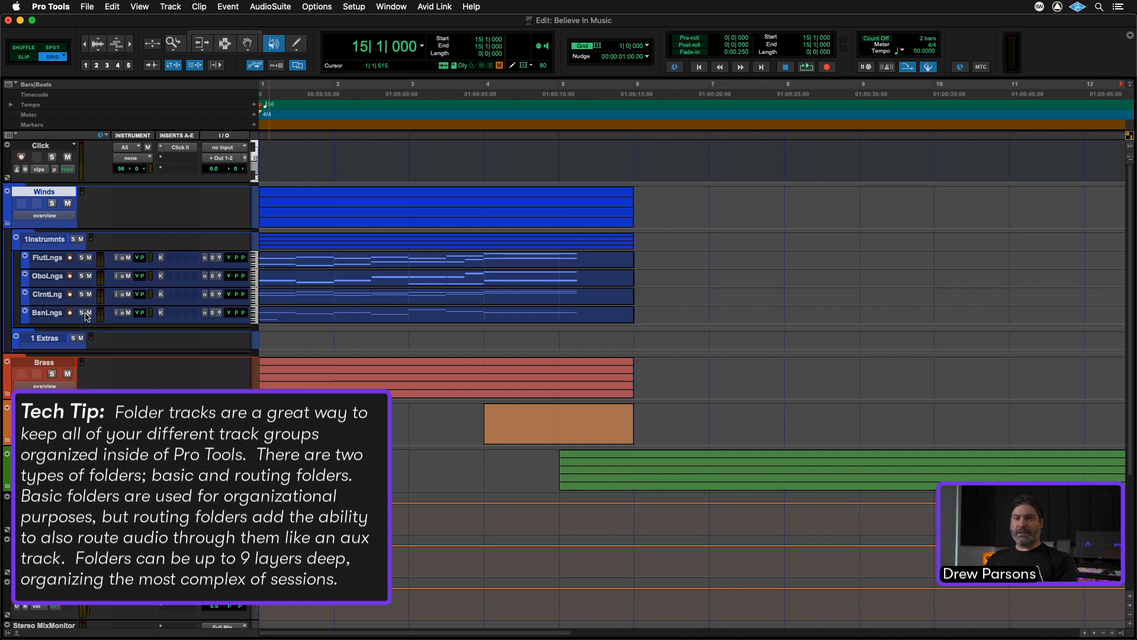
{"action": "left_click", "coordinate": [37, 362]}
{"action": "key", "text": "shift+f"}
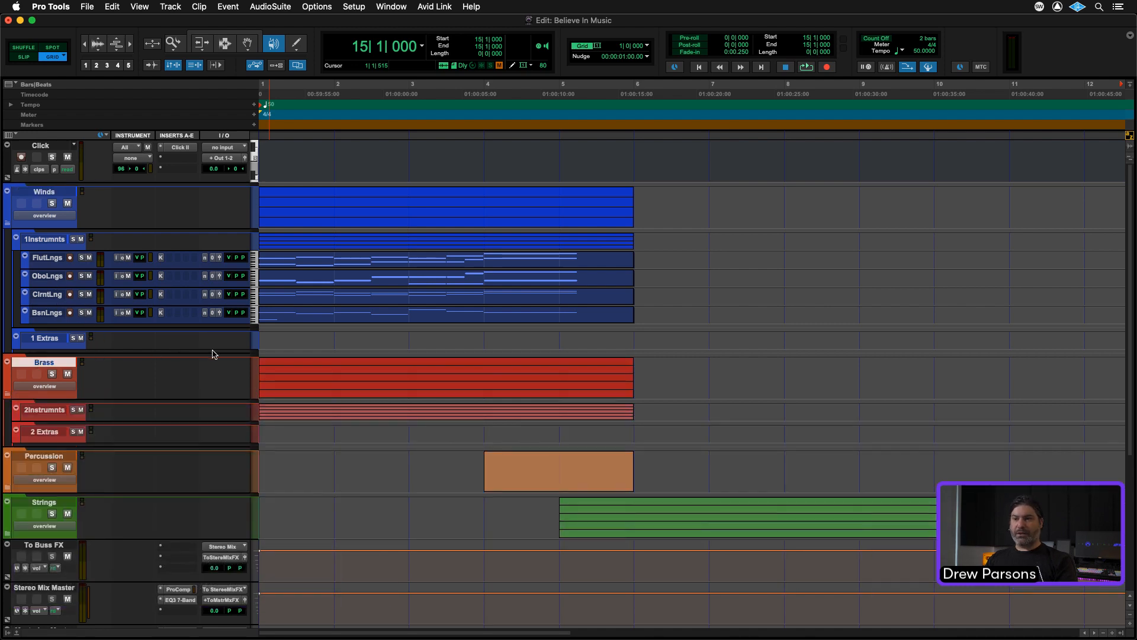
{"action": "scroll", "coordinate": [214, 354], "scroll_direction": "down", "scroll_amount": 4}
{"action": "left_click", "coordinate": [41, 301]}
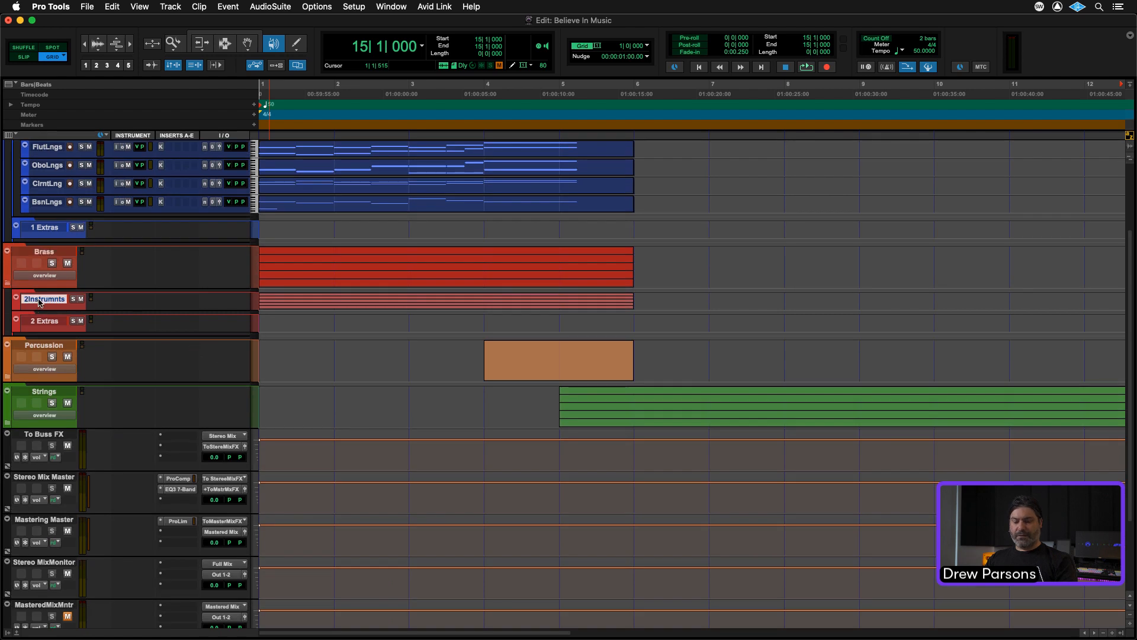
{"action": "key", "text": "shift+f"}
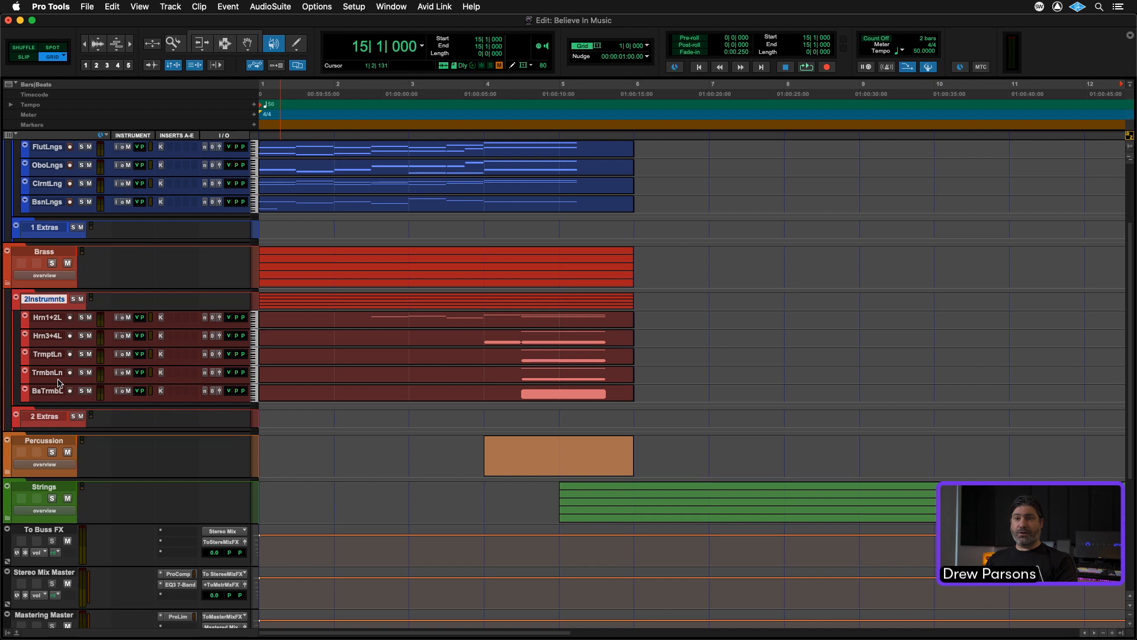
Expand the Percussion and Strings folder tracks and fit all track heights to the Edit window.
{"action": "scroll", "coordinate": [56, 387], "scroll_direction": "down", "scroll_amount": 2}
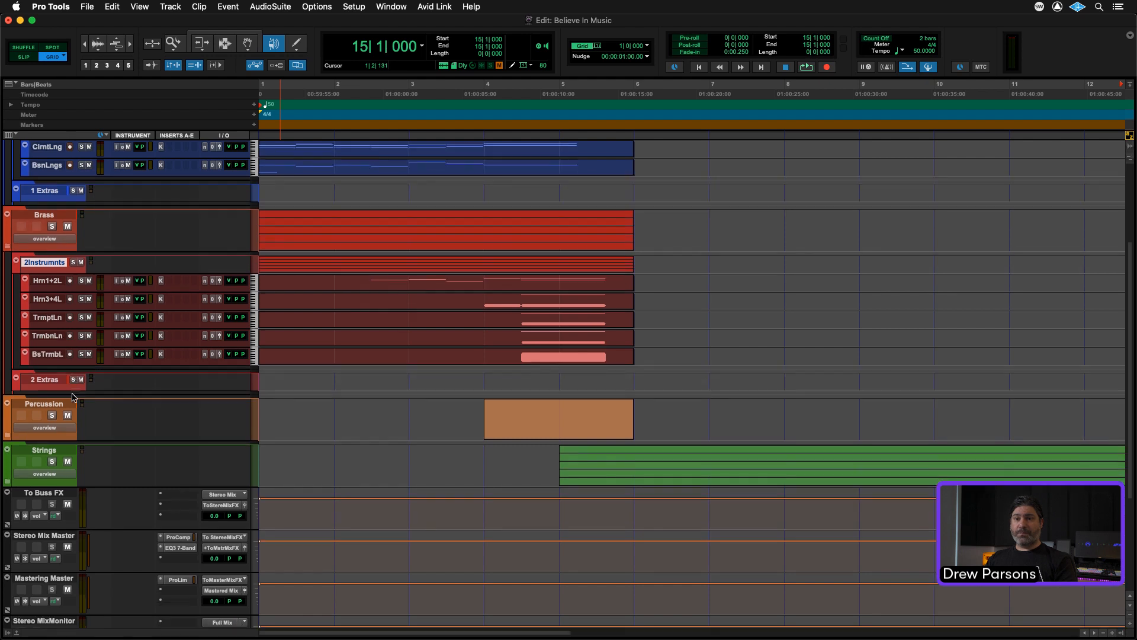
{"action": "left_click", "coordinate": [36, 405]}
{"action": "key", "text": "shift+f"}
{"action": "scroll", "coordinate": [261, 418], "scroll_direction": "down", "scroll_amount": 4}
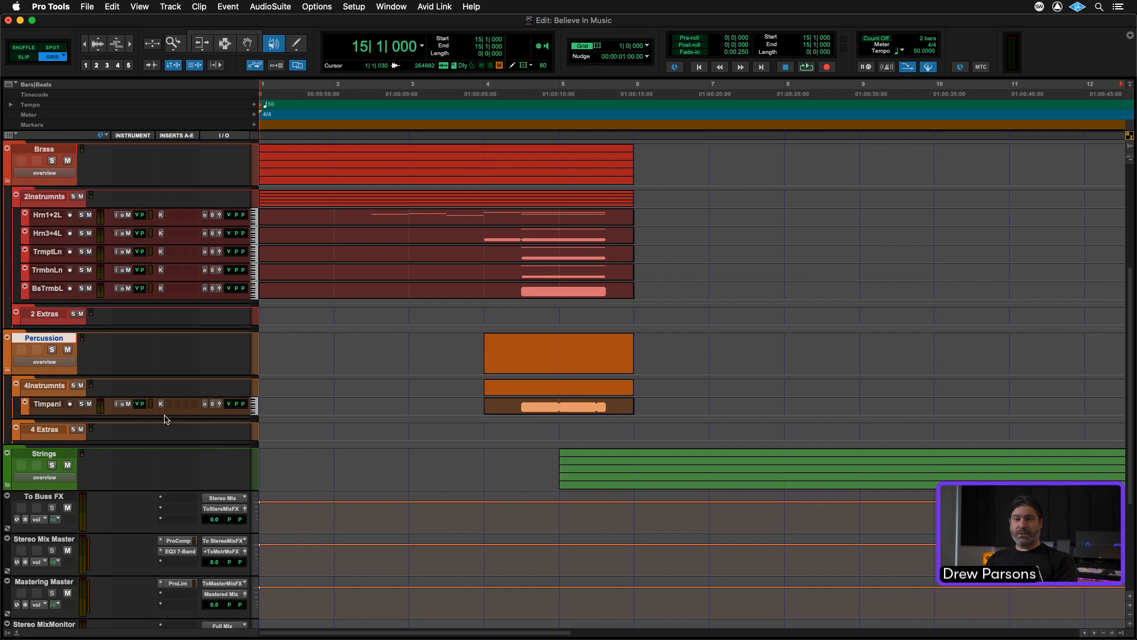
{"action": "left_click", "coordinate": [53, 454]}
{"action": "key", "text": "shift+f"}
{"action": "scroll", "coordinate": [335, 466], "scroll_direction": "down", "scroll_amount": 6}
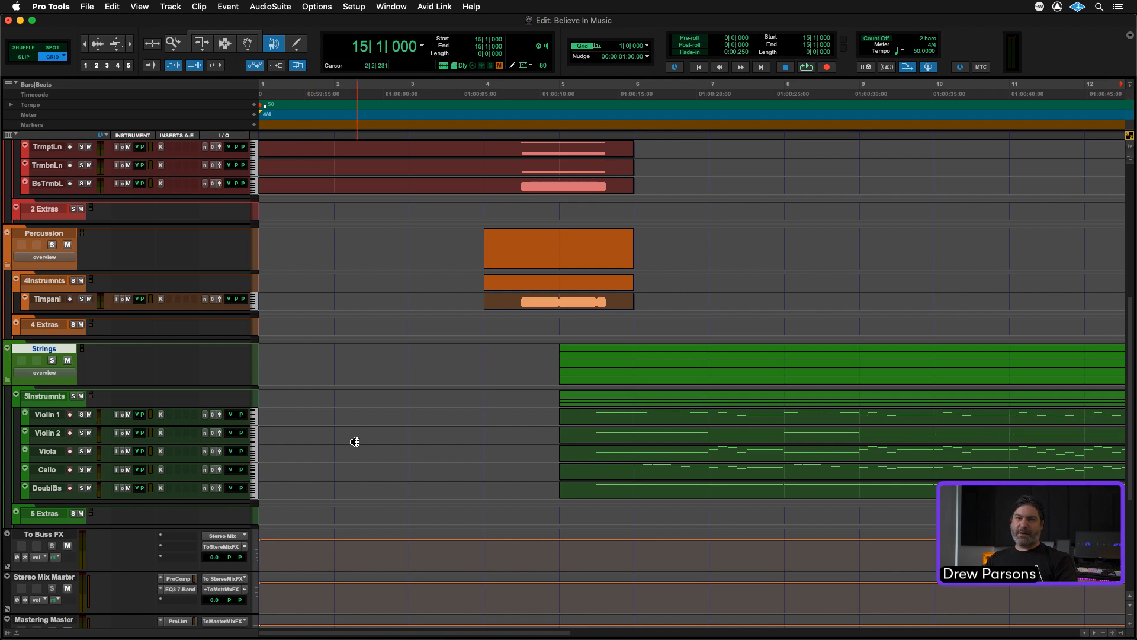
{"action": "scroll", "coordinate": [358, 440], "scroll_direction": "up", "scroll_amount": 8}
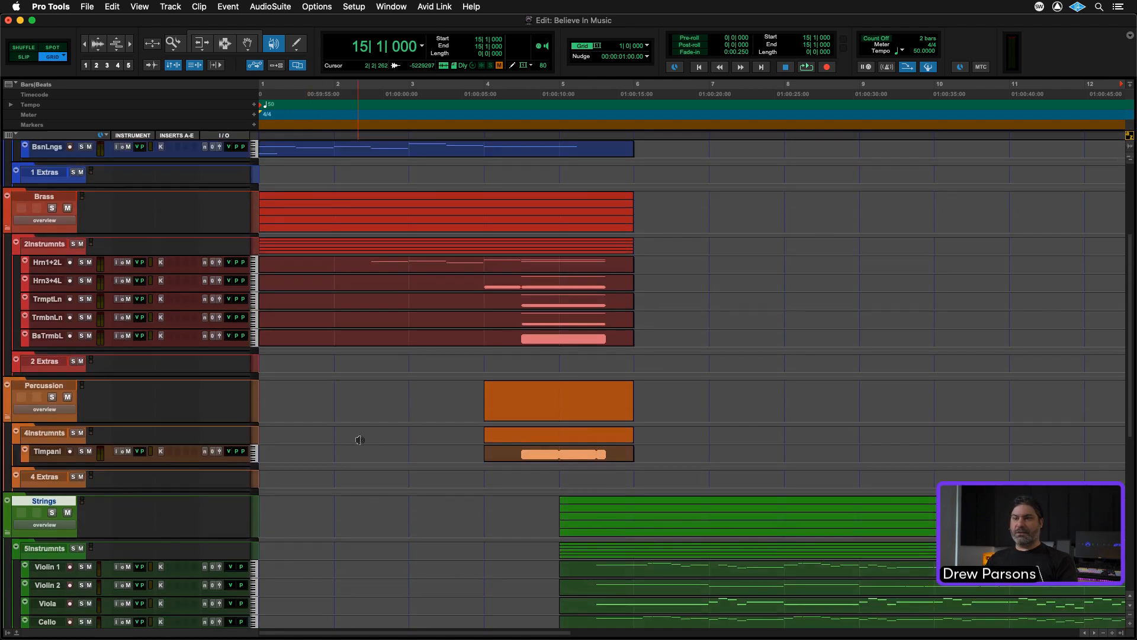
{"action": "key", "text": "ctrl+alt+Down"}
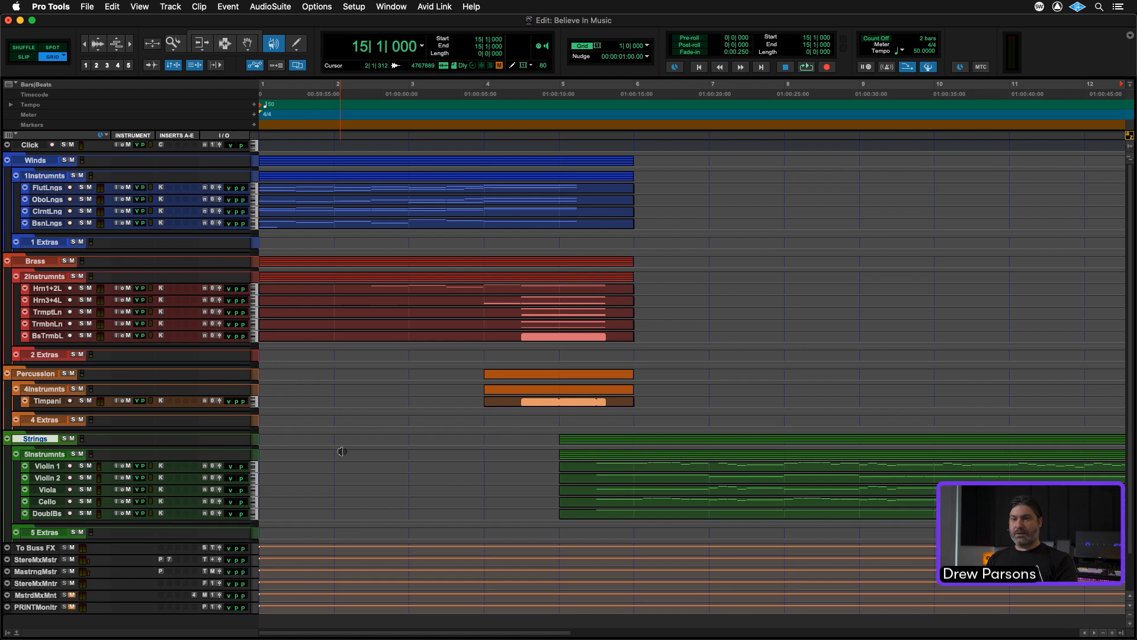
Play the orchestral mockup from the start of the session, then stop playback.
{"action": "key", "text": "Return"}
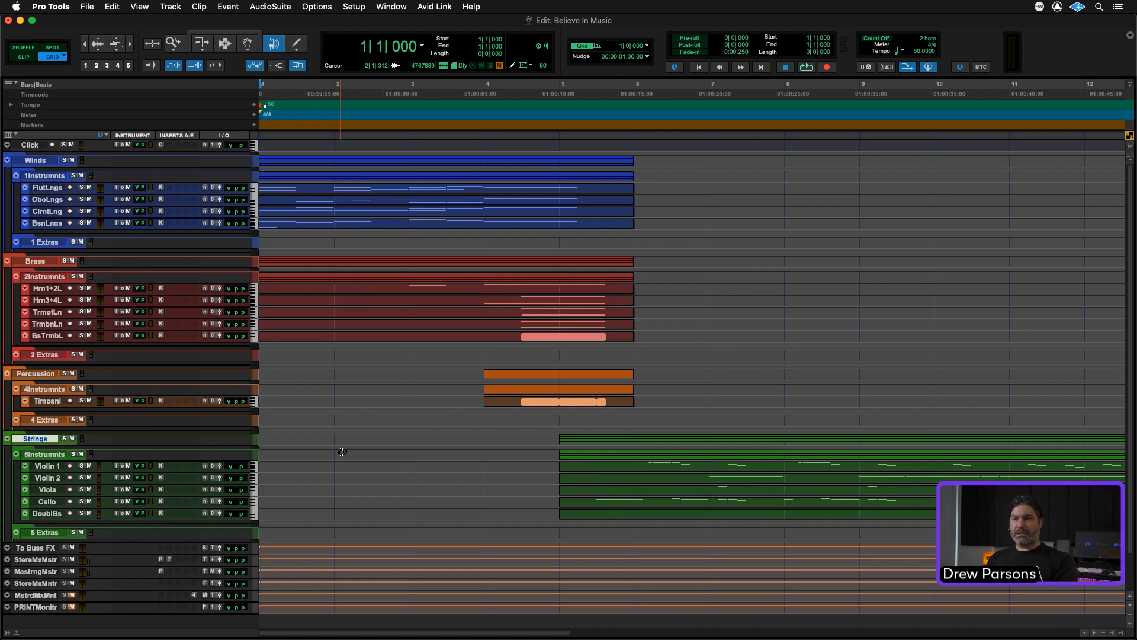
{"action": "key", "text": "space"}
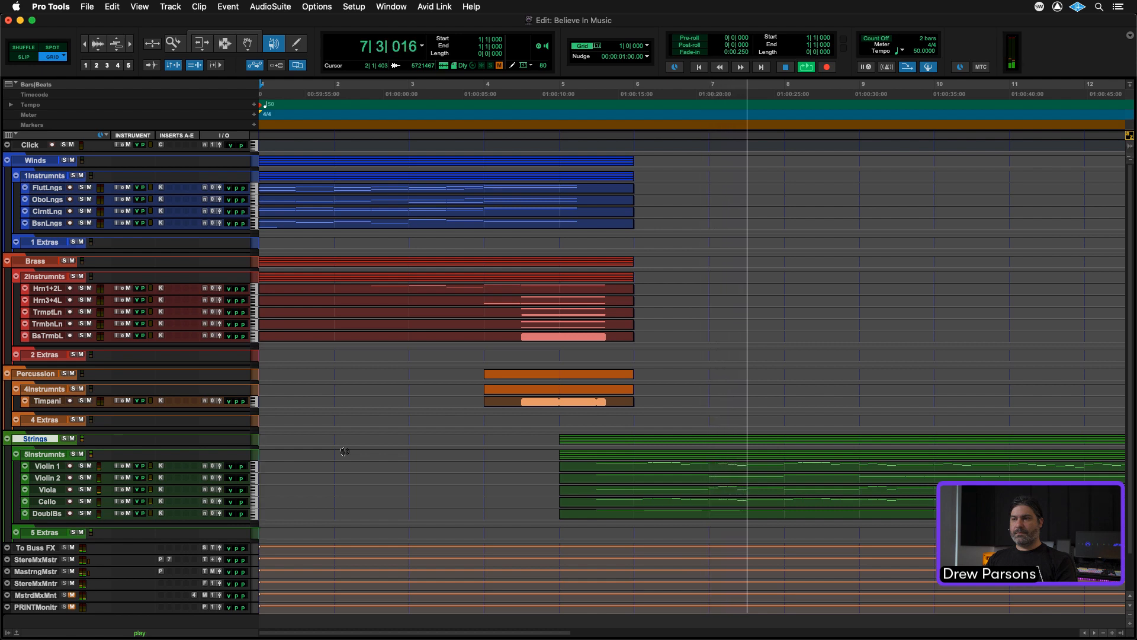
{"action": "key", "text": "space"}
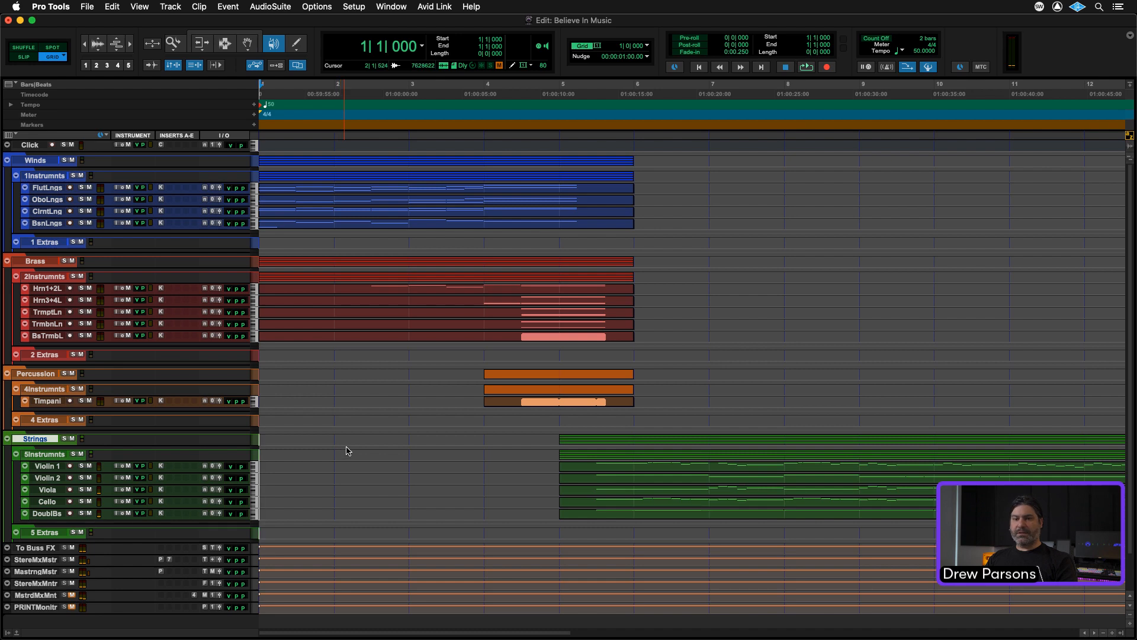
Export the session as a type 1 (multitrack) MIDI file named mockup on the Desktop, with real-time properties applied.
{"action": "left_click", "coordinate": [91, 10]}
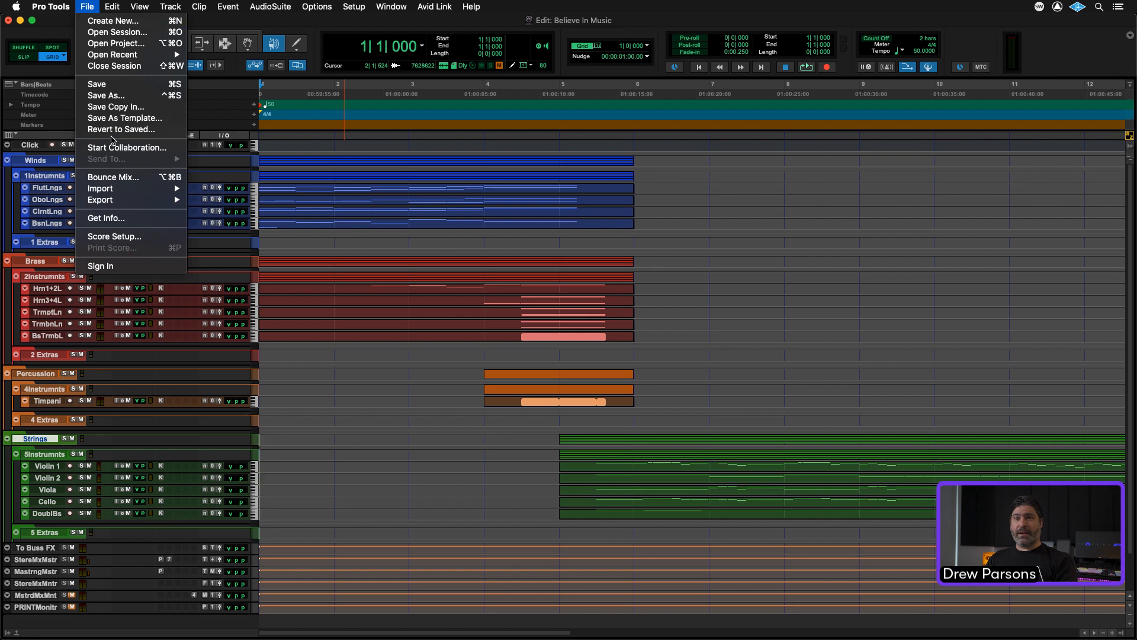
{"action": "mouse_move", "coordinate": [111, 201]}
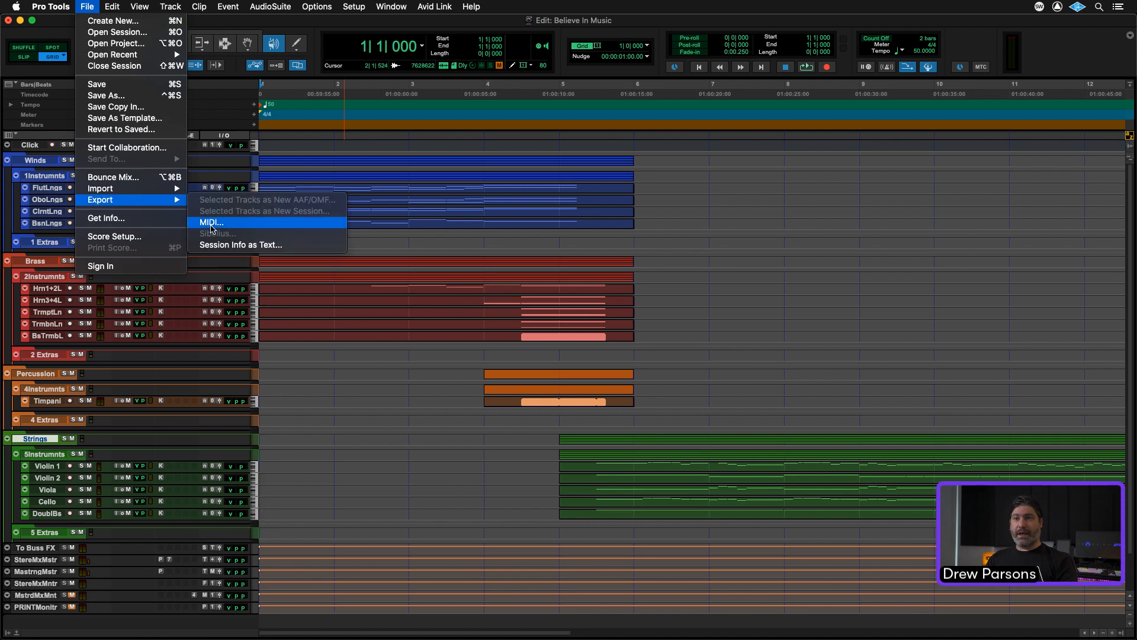
{"action": "left_click", "coordinate": [212, 223]}
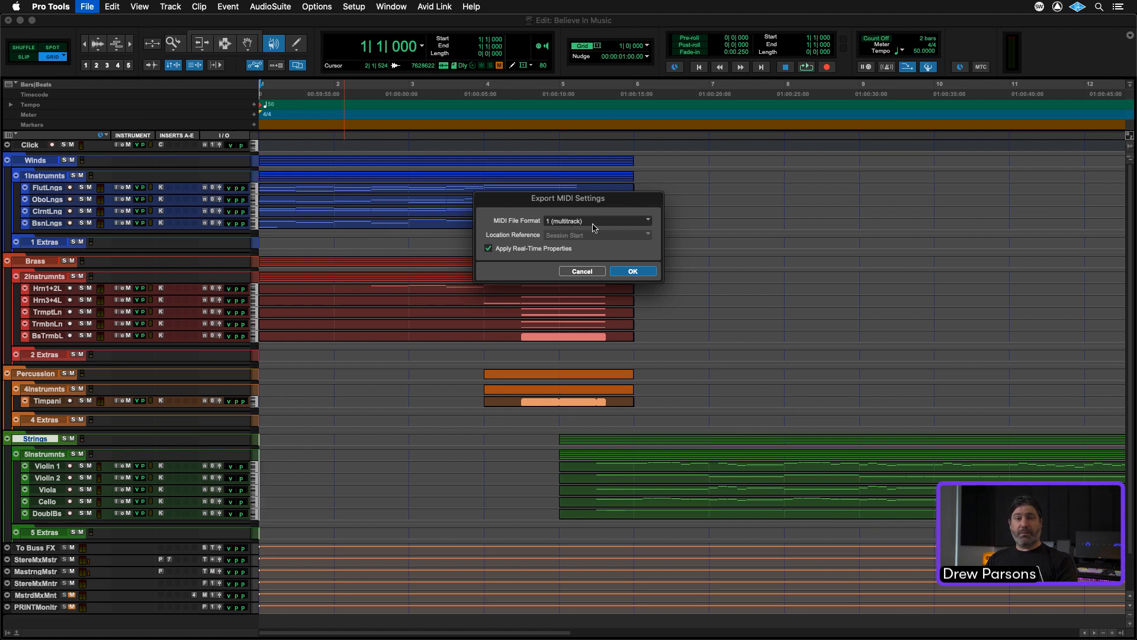
{"action": "left_click", "coordinate": [644, 271]}
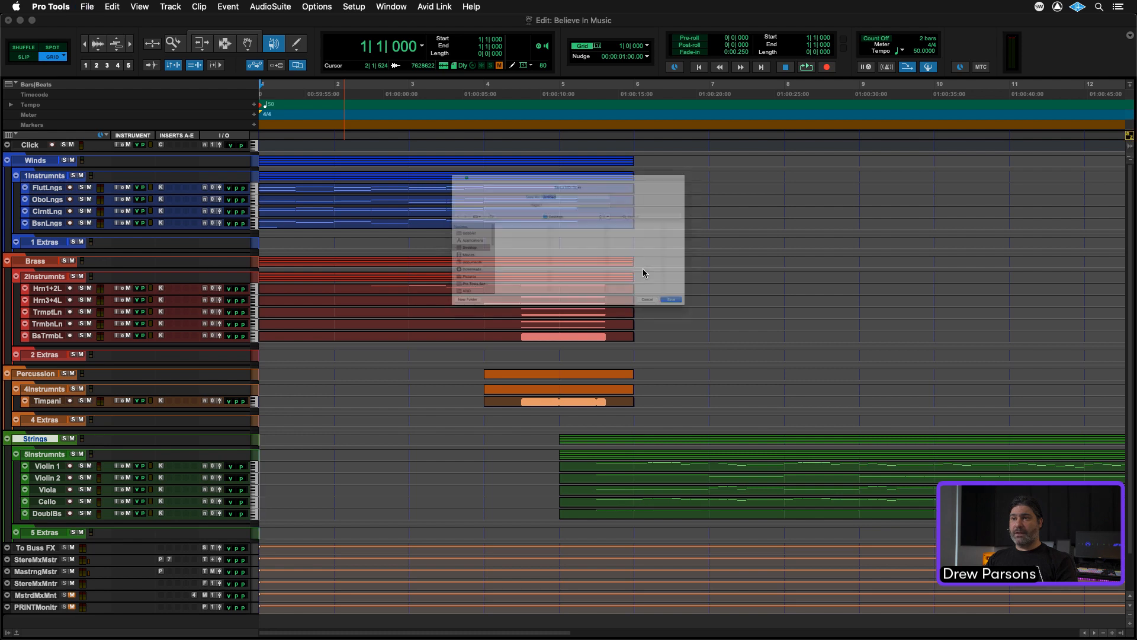
{"action": "type", "text": "moc"}
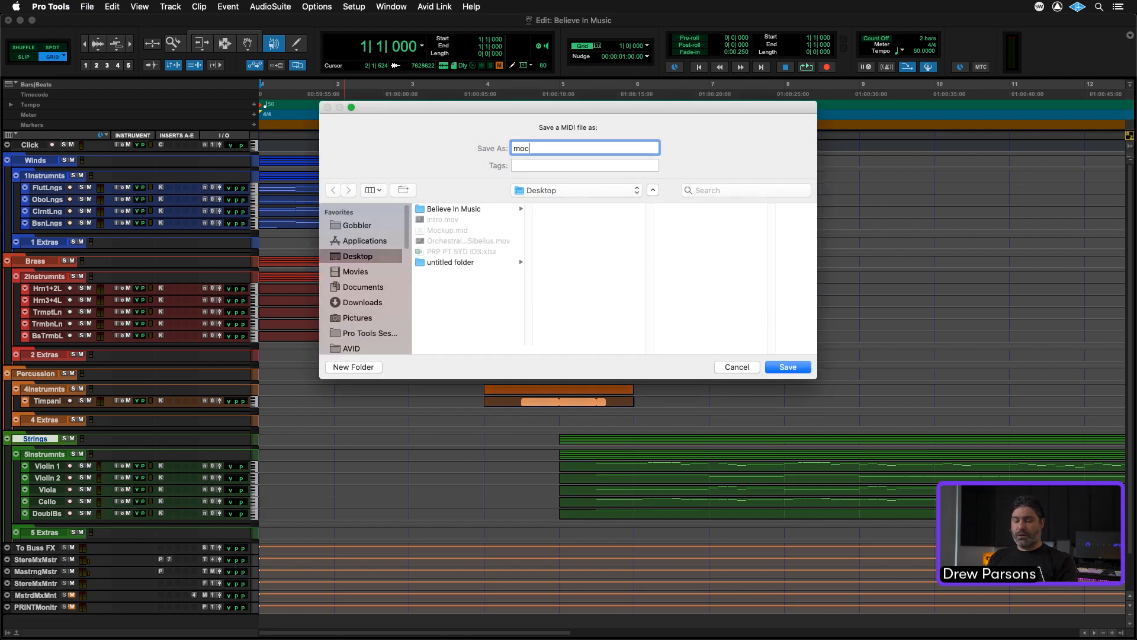
{"action": "type", "text": "kup"}
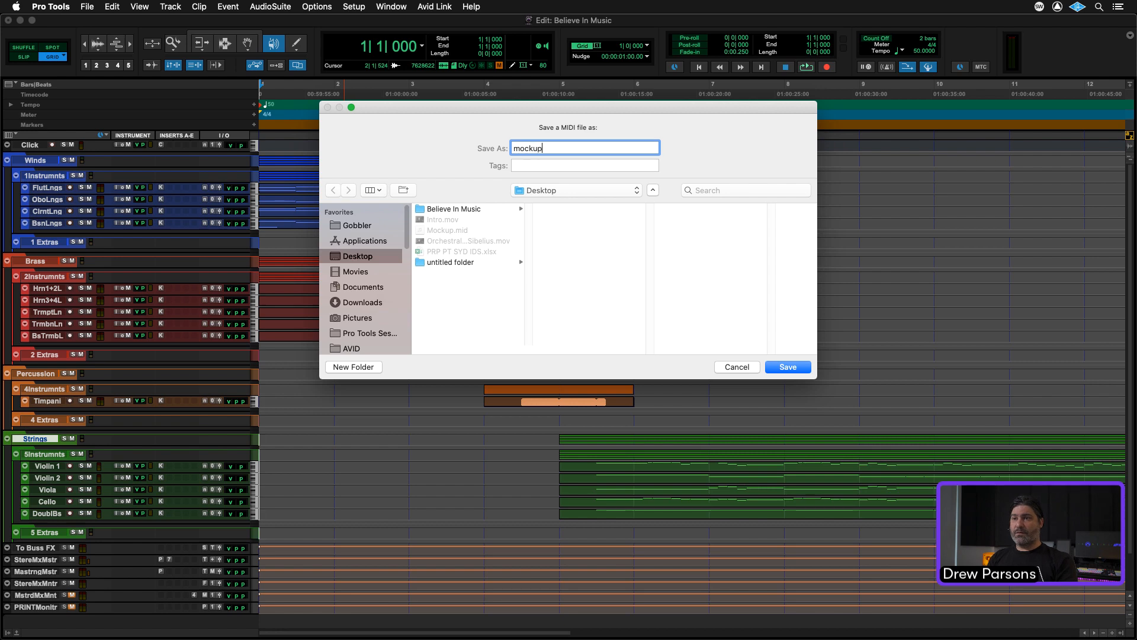
{"action": "key", "text": "Return"}
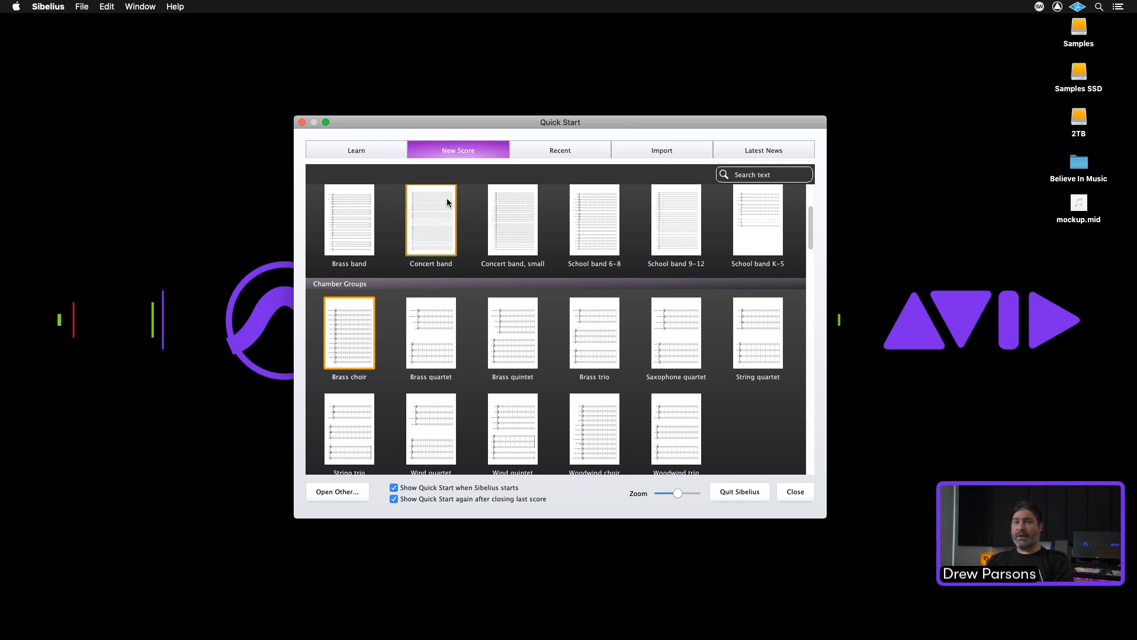
In Sibelius, examine the Blank score template's instrument, time signature, key signature and score information options, then return to the template list.
{"action": "scroll", "coordinate": [496, 239], "scroll_direction": "up", "scroll_amount": 3}
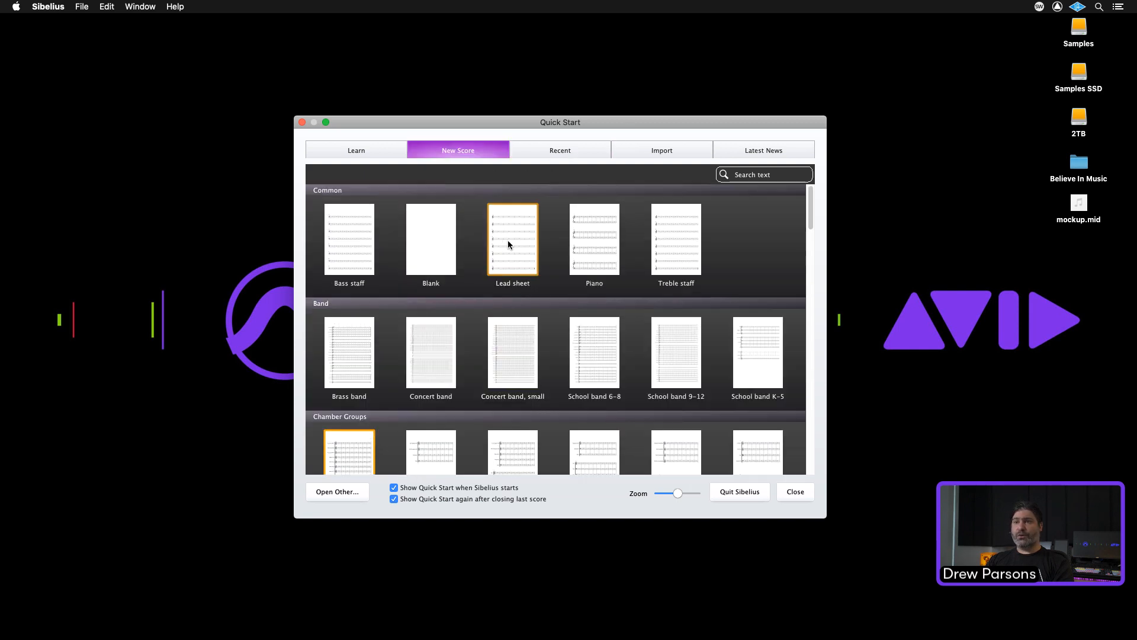
{"action": "left_click", "coordinate": [437, 251]}
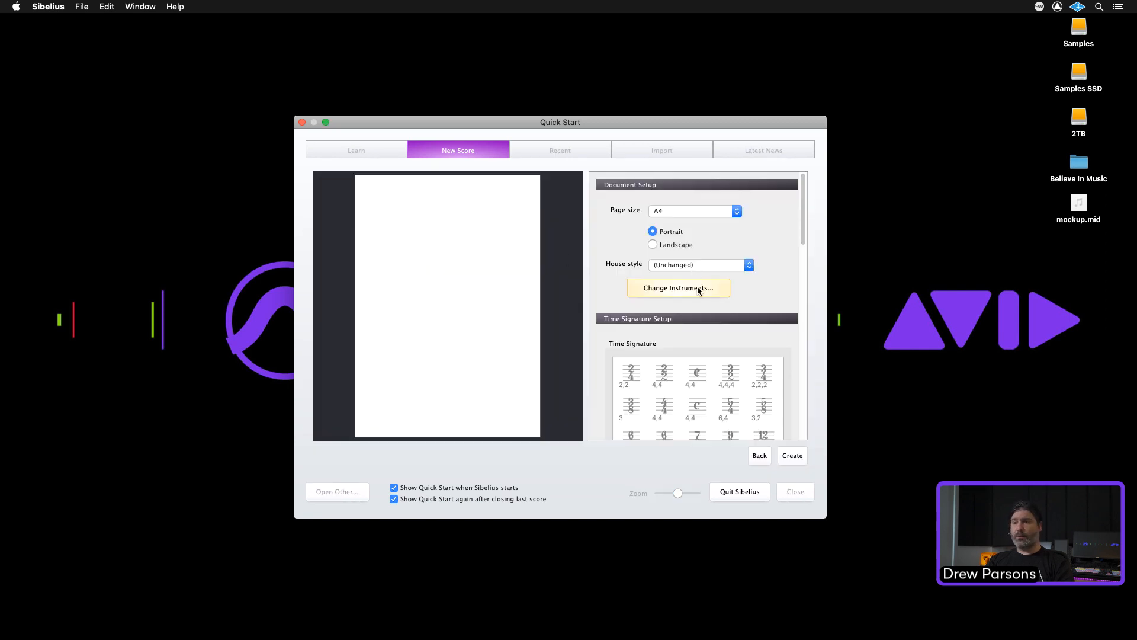
{"action": "left_click", "coordinate": [697, 287]}
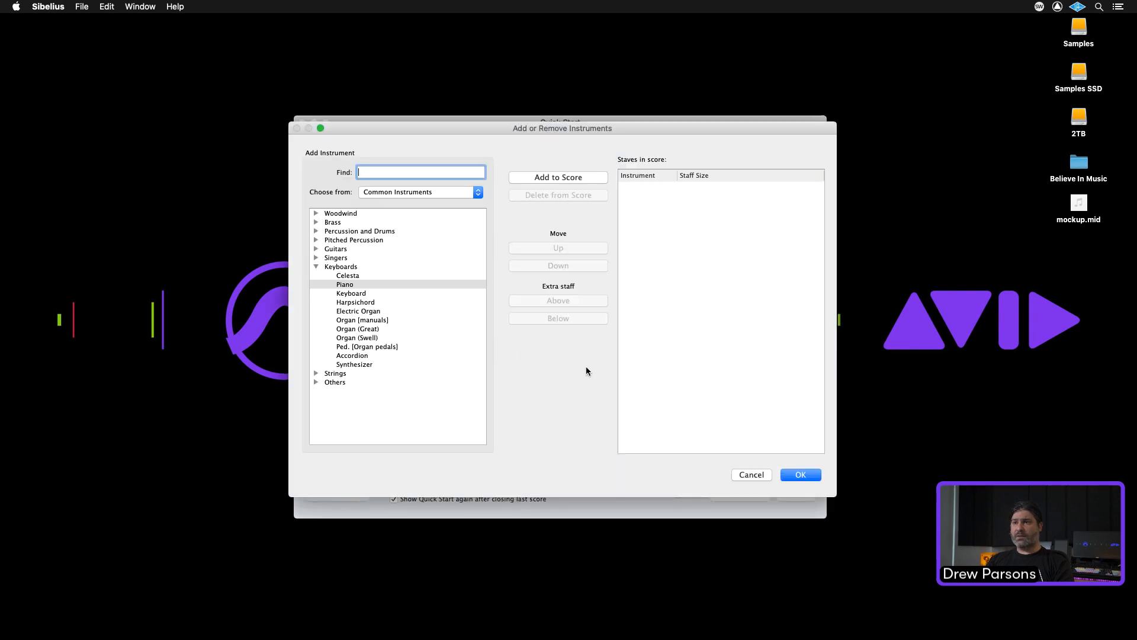
{"action": "left_click", "coordinate": [803, 475]}
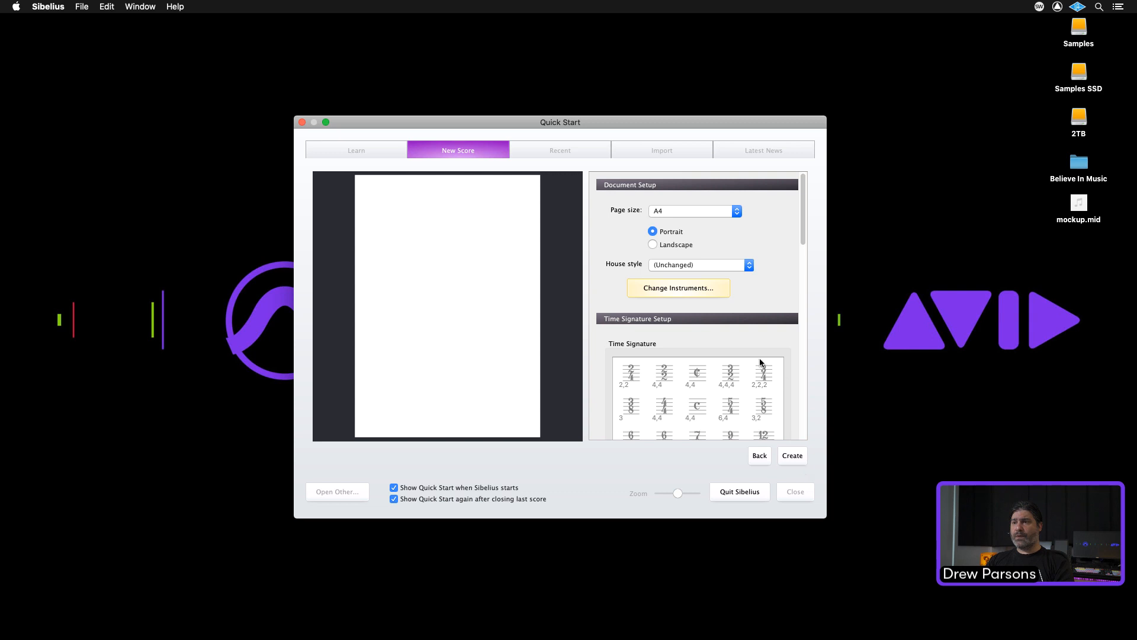
{"action": "scroll", "coordinate": [760, 362], "scroll_direction": "down", "scroll_amount": 3}
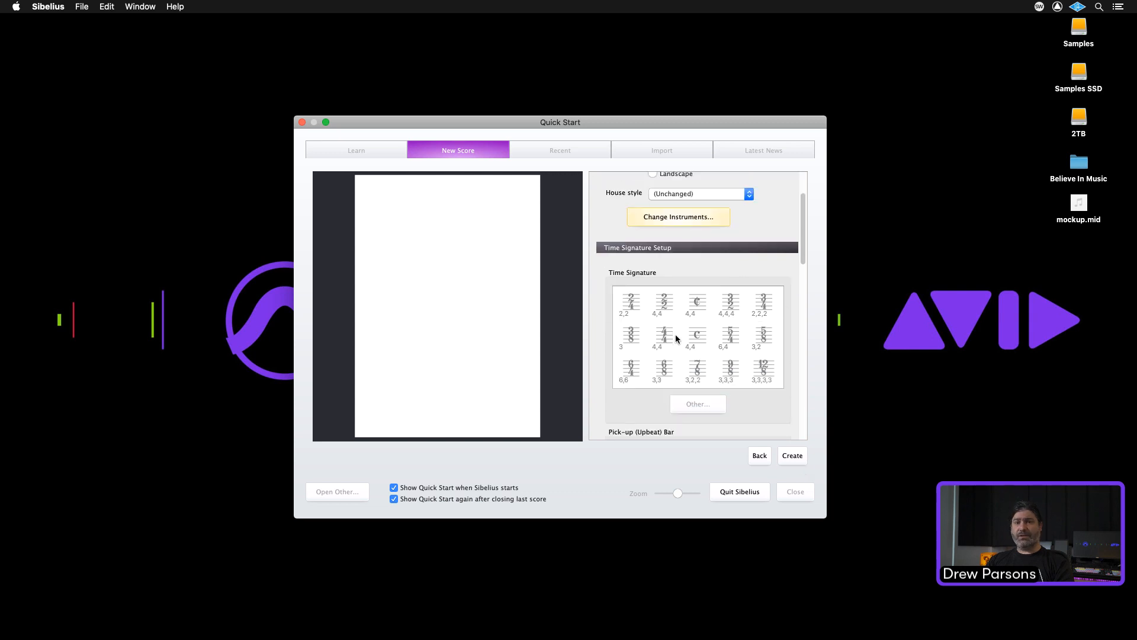
{"action": "scroll", "coordinate": [676, 338], "scroll_direction": "down", "scroll_amount": 10}
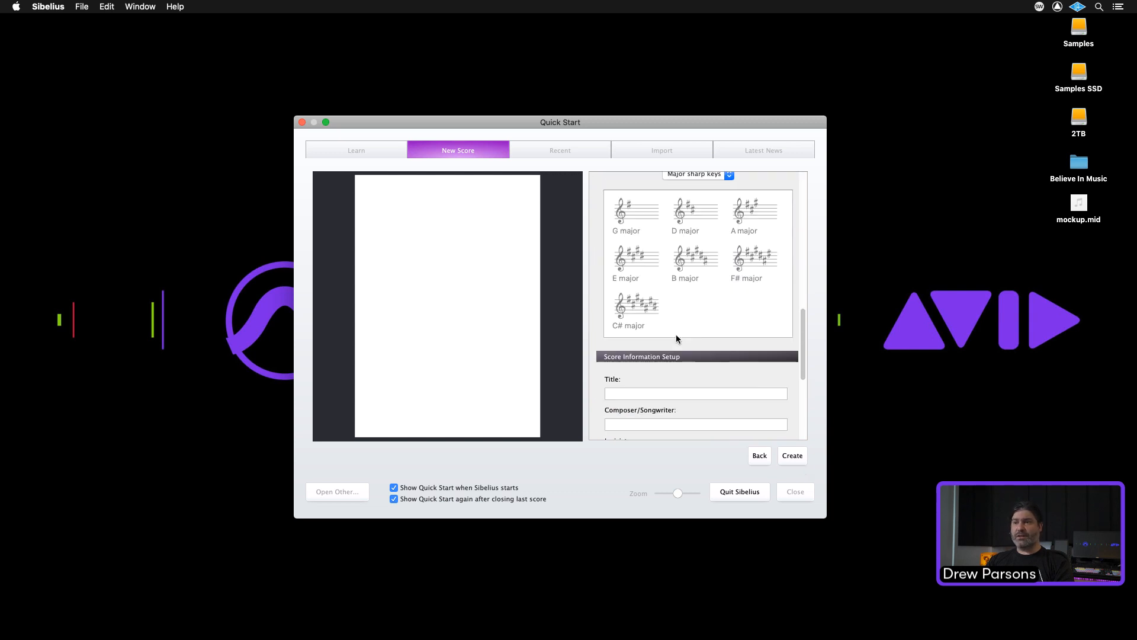
{"action": "scroll", "coordinate": [677, 337], "scroll_direction": "down", "scroll_amount": 3}
{"action": "scroll", "coordinate": [664, 395], "scroll_direction": "down", "scroll_amount": 4}
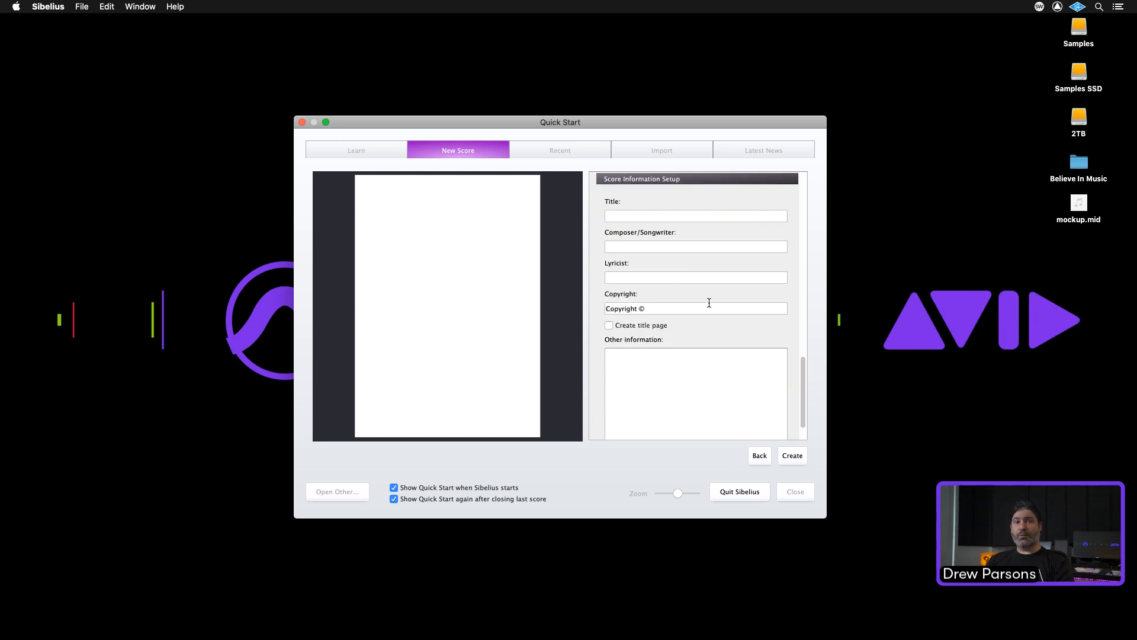
{"action": "left_click", "coordinate": [759, 456]}
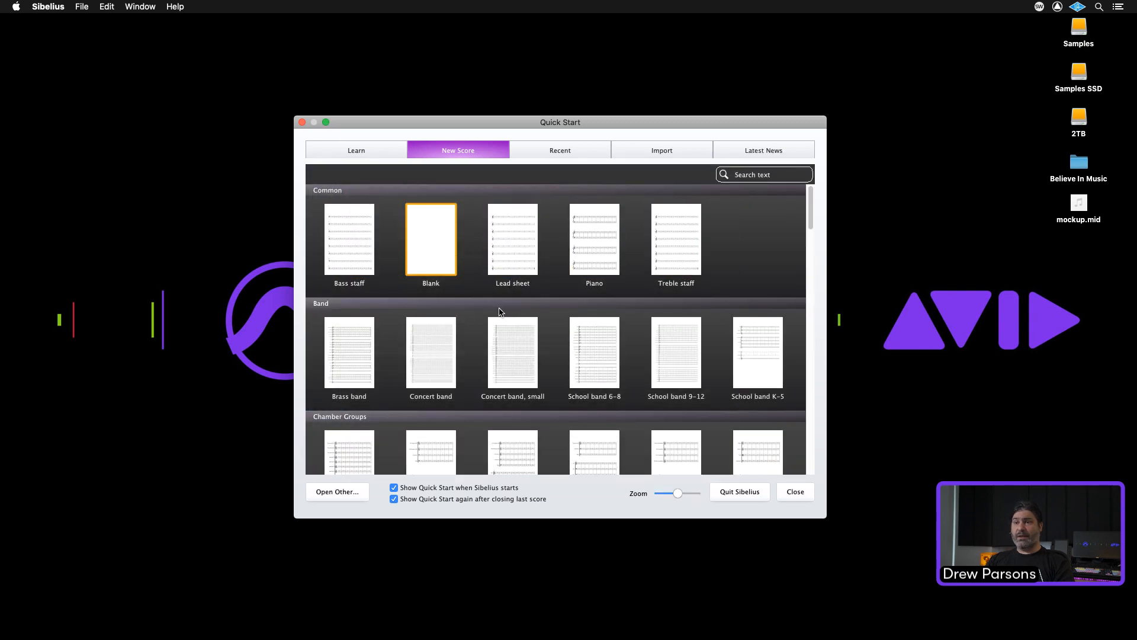
Browse the new score templates and search them for "strin".
{"action": "scroll", "coordinate": [634, 334], "scroll_direction": "down", "scroll_amount": 6}
{"action": "scroll", "coordinate": [635, 334], "scroll_direction": "down", "scroll_amount": 5}
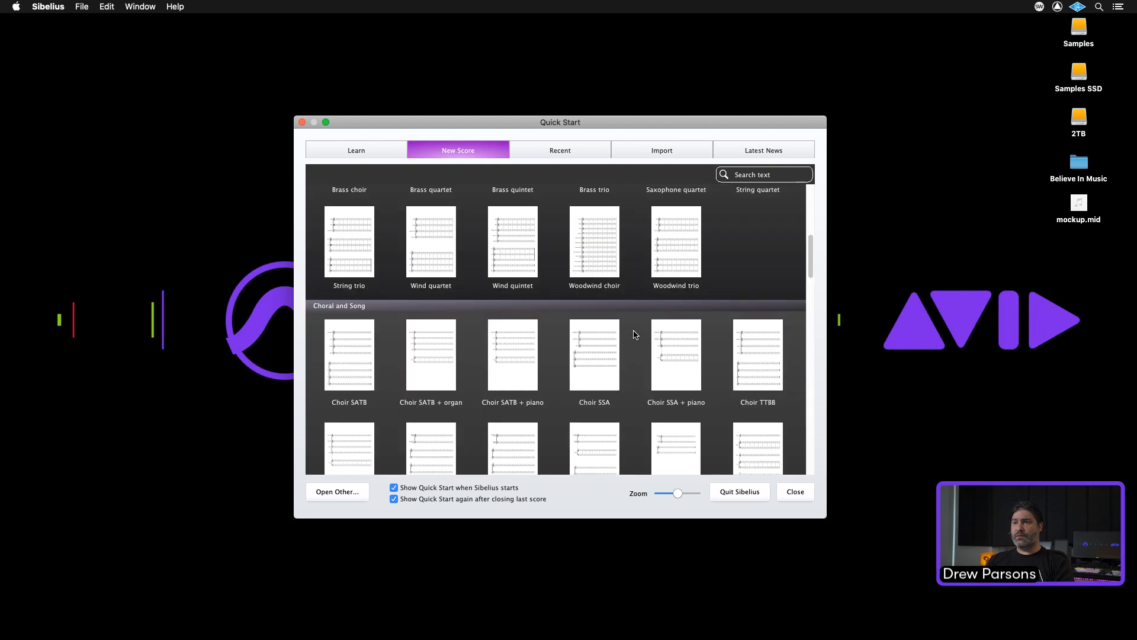
{"action": "scroll", "coordinate": [639, 335], "scroll_direction": "up", "scroll_amount": 11}
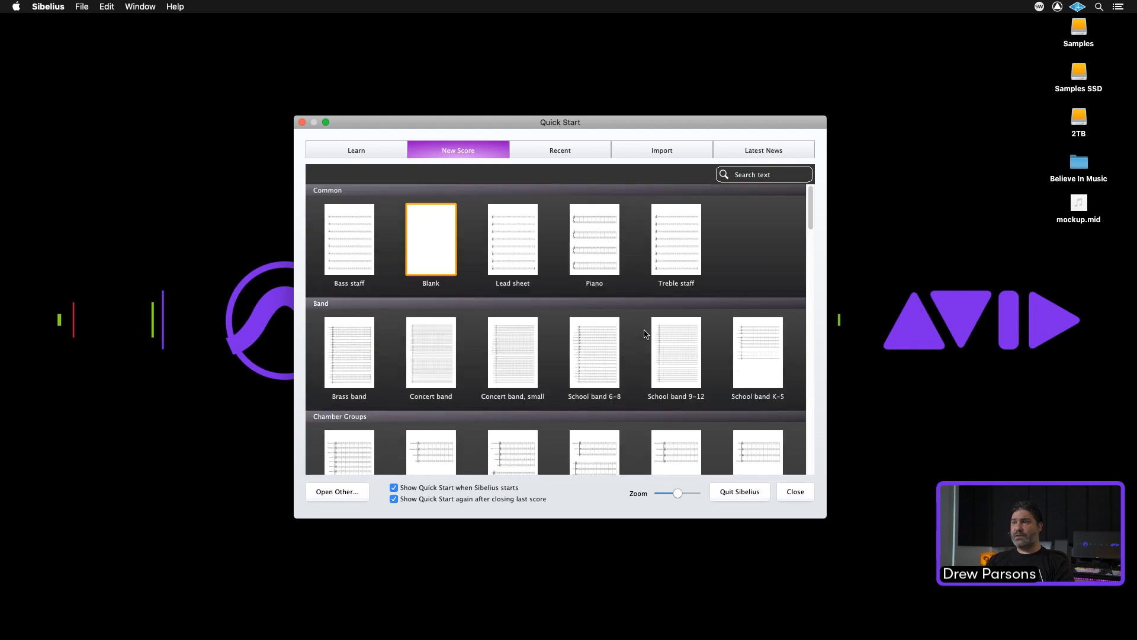
{"action": "left_click", "coordinate": [752, 175]}
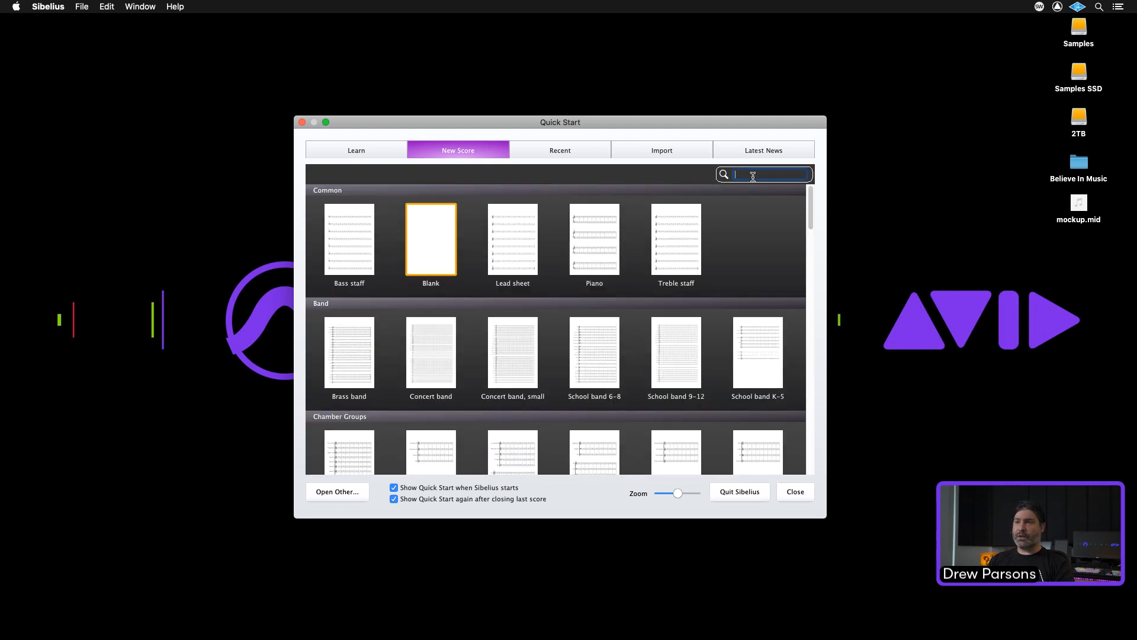
{"action": "type", "text": "stro"}
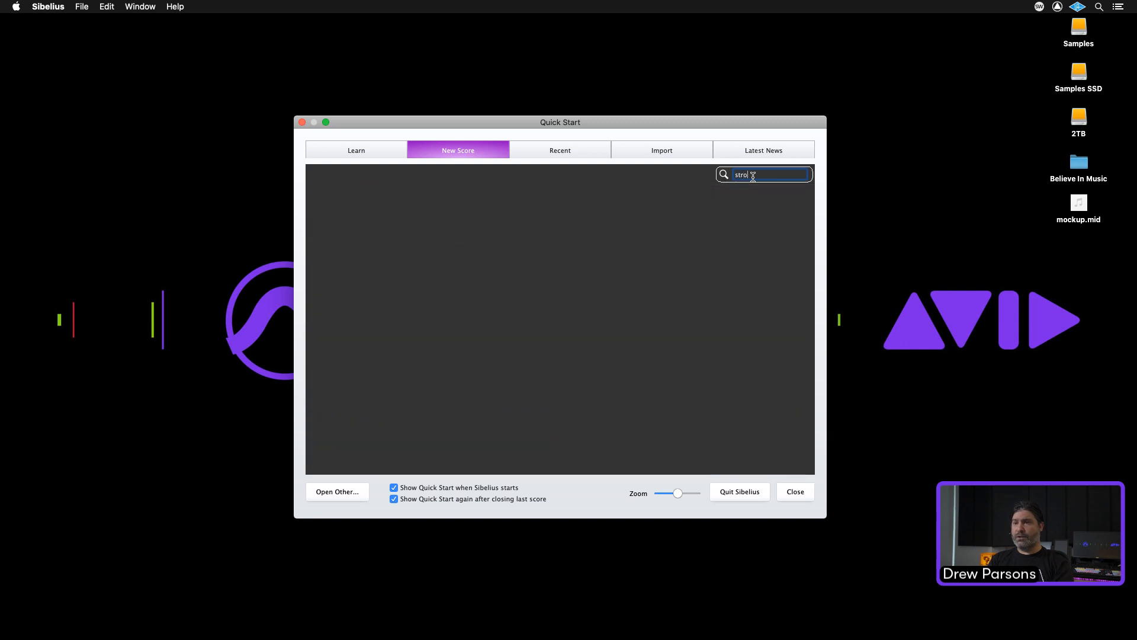
{"action": "key", "text": "BackSpace"}
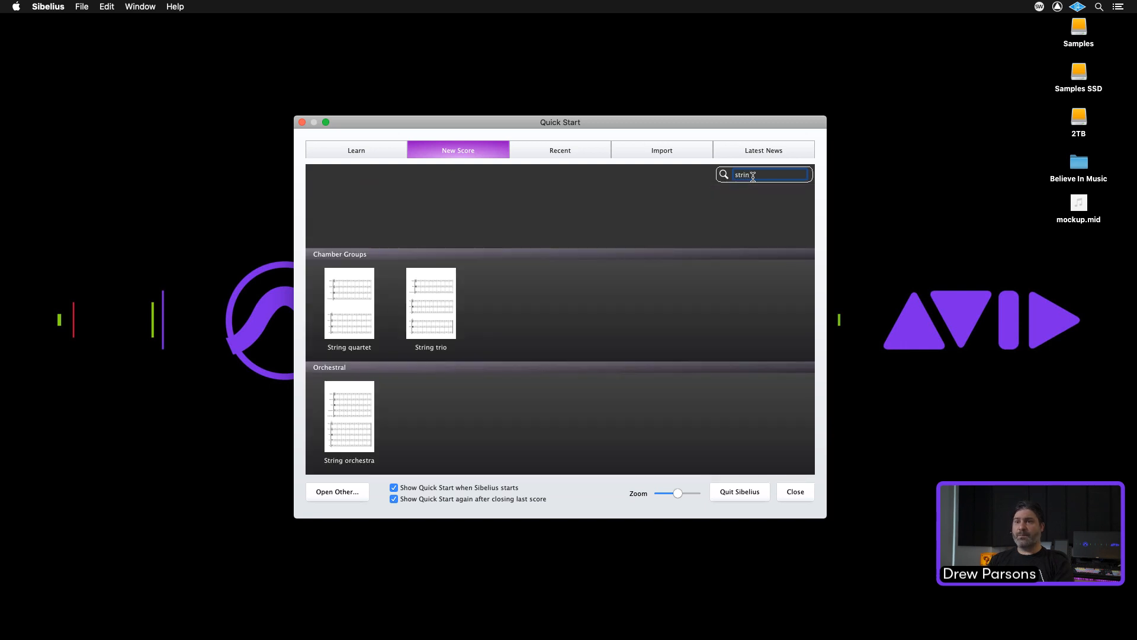
Preview the String quartet template and its time signature and tempo options, then return to the template list.
{"action": "double_click", "coordinate": [355, 325]}
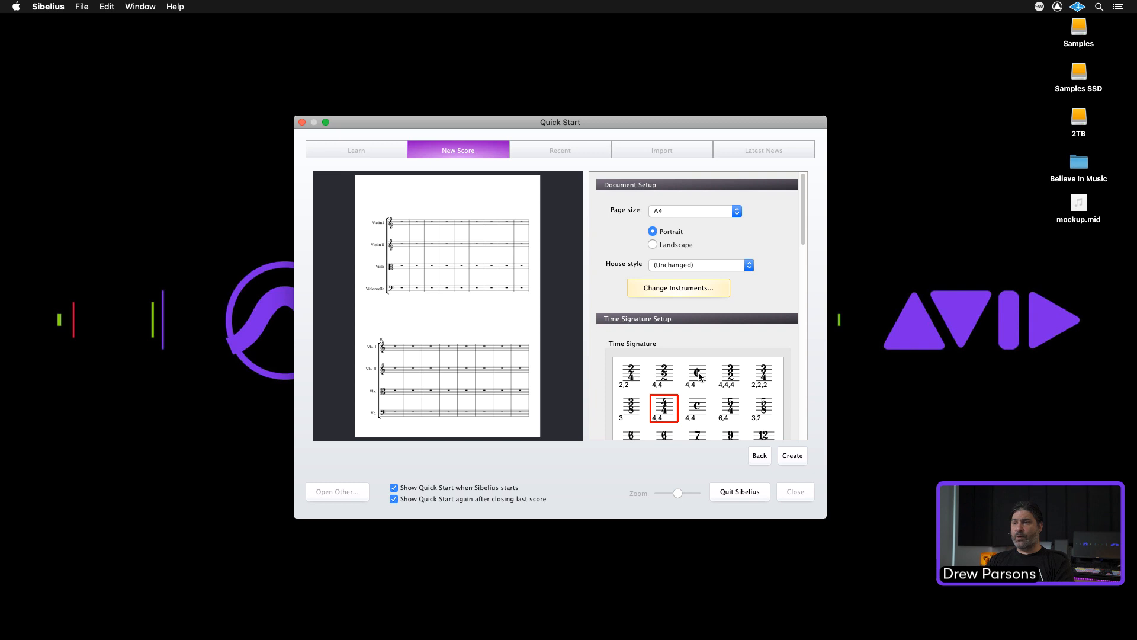
{"action": "scroll", "coordinate": [699, 375], "scroll_direction": "down", "scroll_amount": 5}
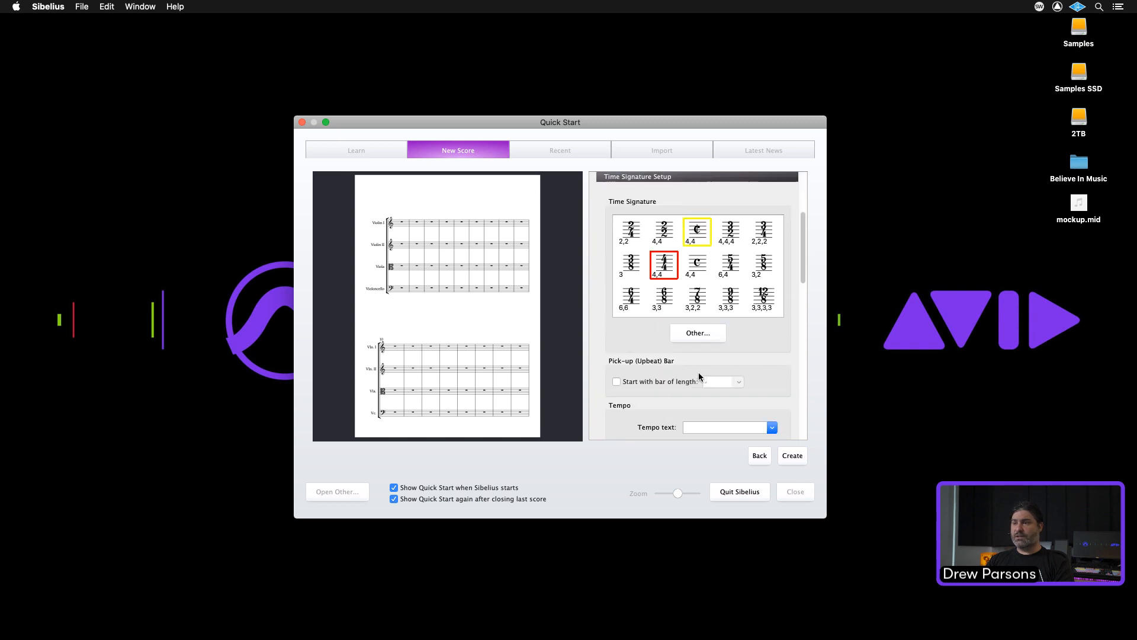
{"action": "left_click", "coordinate": [766, 460]}
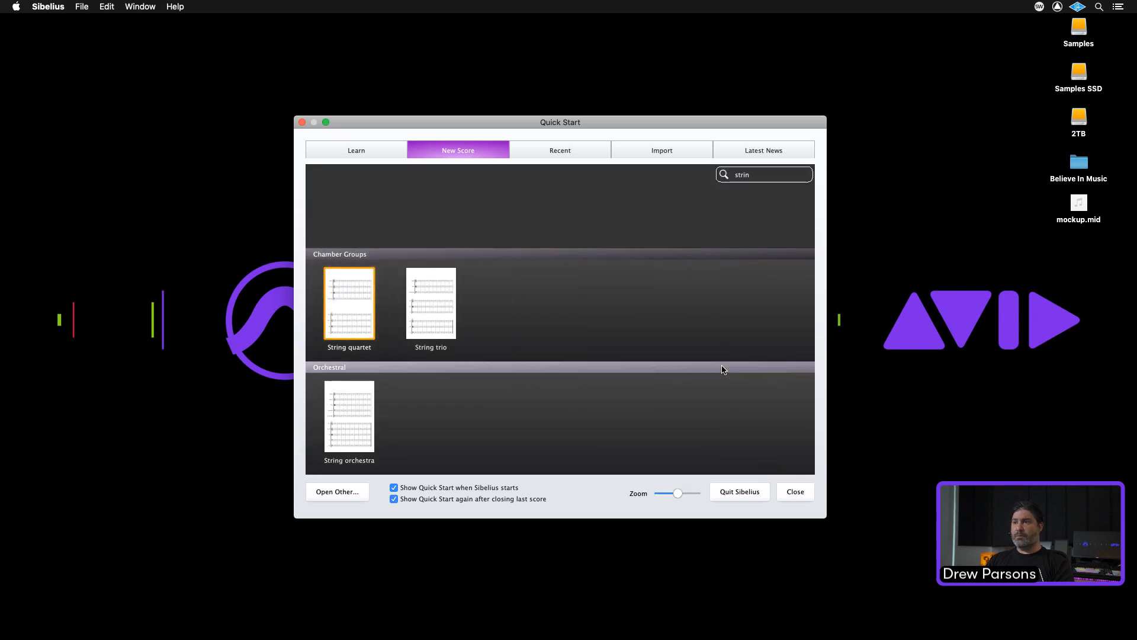
Search the new score templates for "film", preview the Orchestra, film template's setup options, and return to the template list.
{"action": "left_click", "coordinate": [756, 175]}
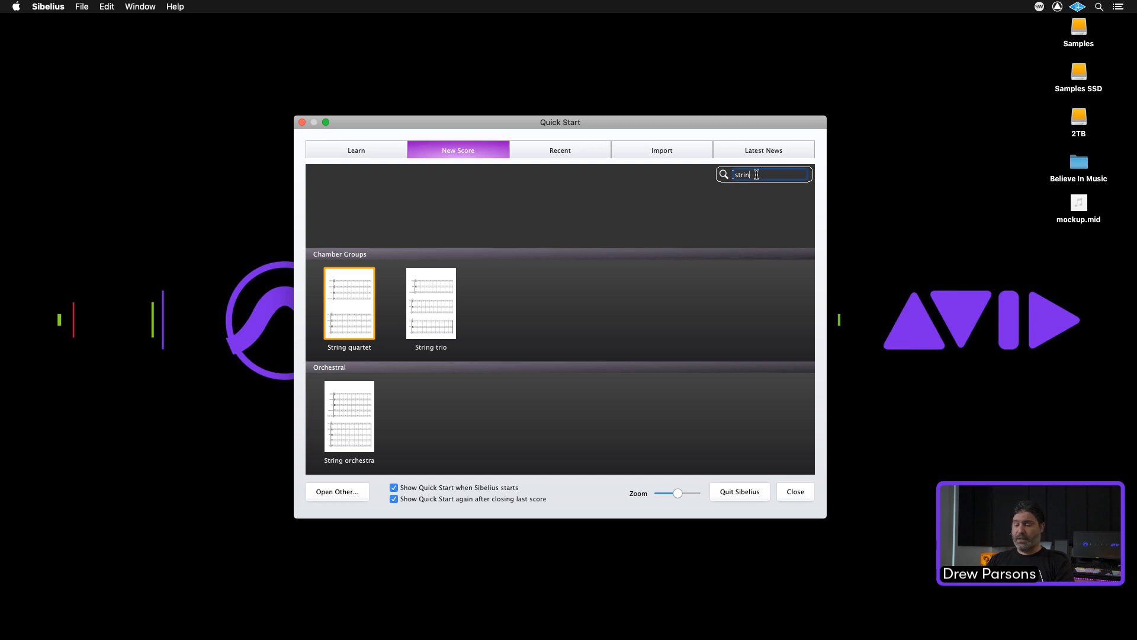
{"action": "key", "text": "BackSpace"}
{"action": "key", "text": "BackSpace"}
{"action": "key", "text": "BackSpace"}
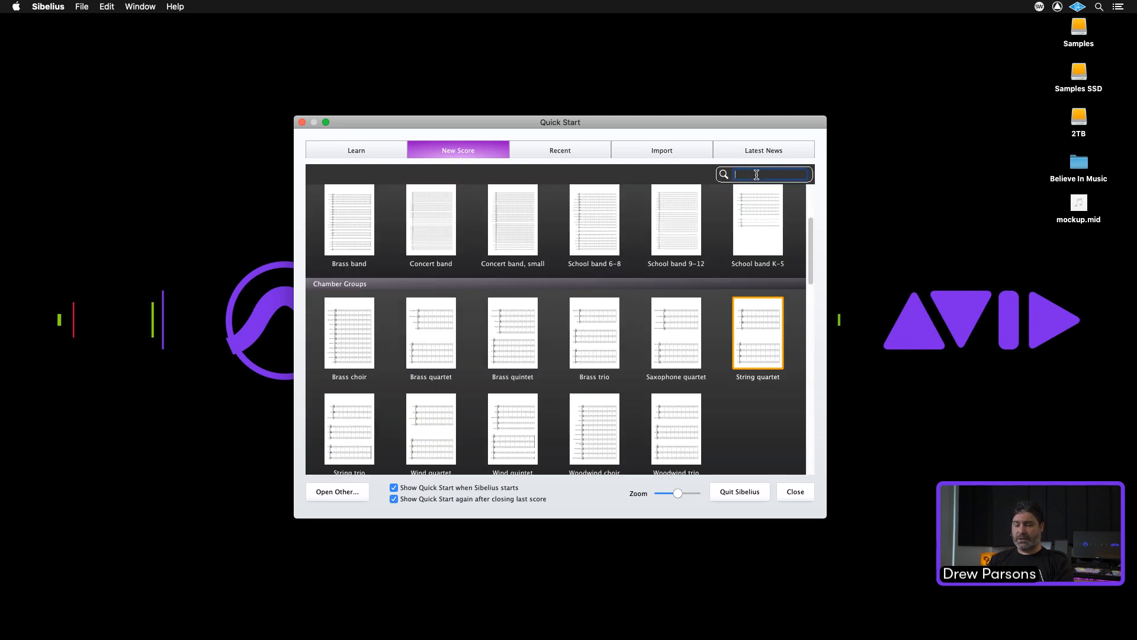
{"action": "type", "text": "film"}
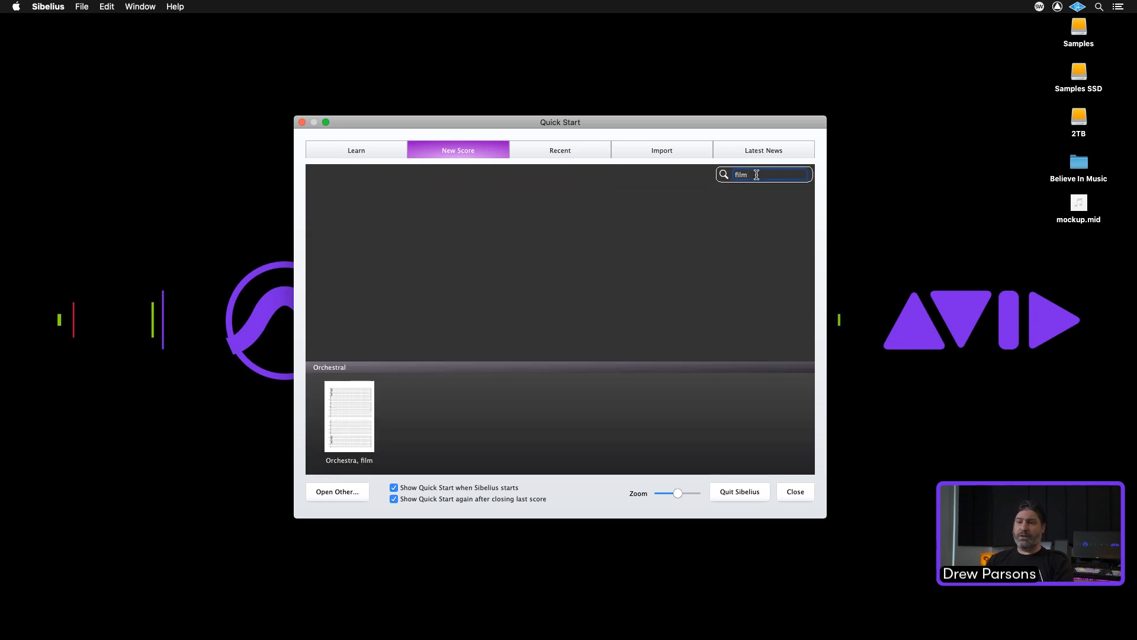
{"action": "left_click", "coordinate": [330, 450]}
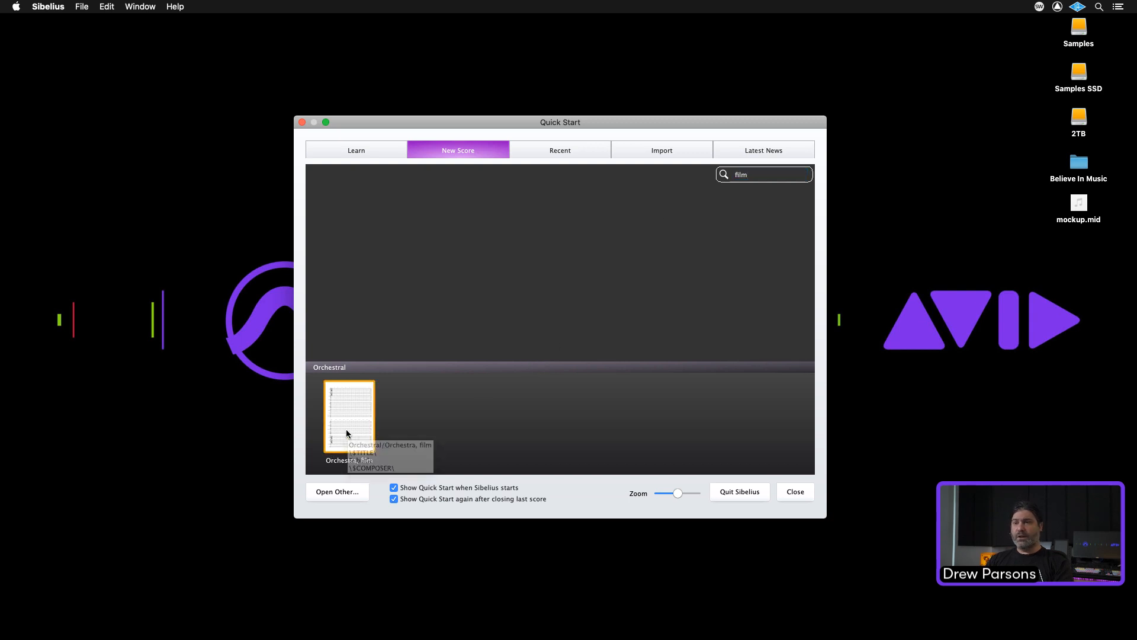
{"action": "double_click", "coordinate": [347, 430]}
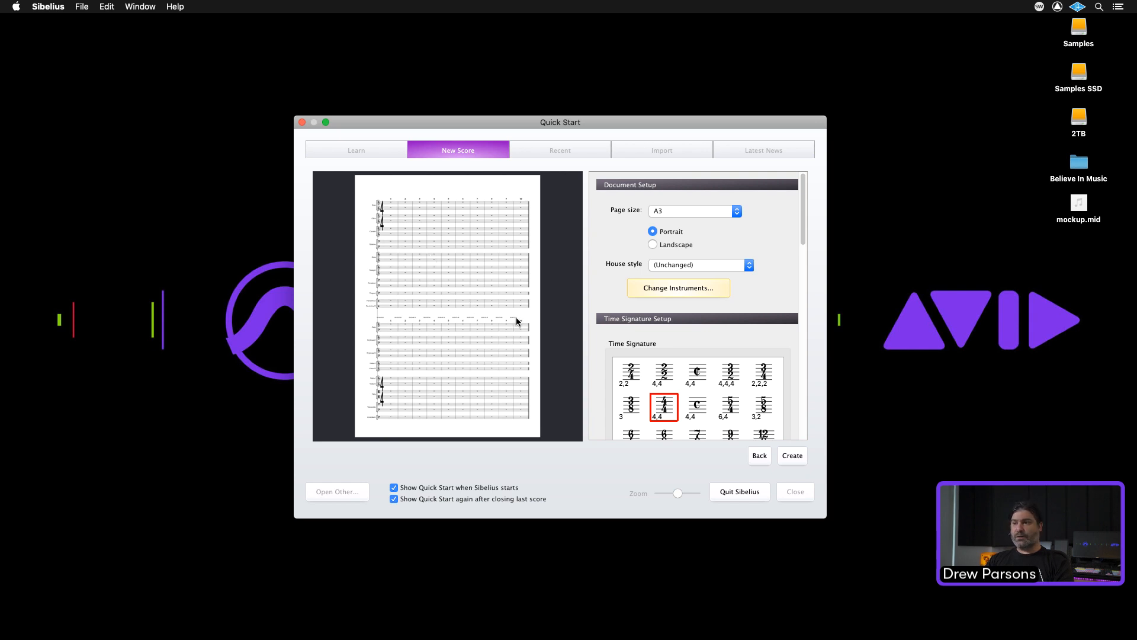
{"action": "left_click", "coordinate": [759, 455]}
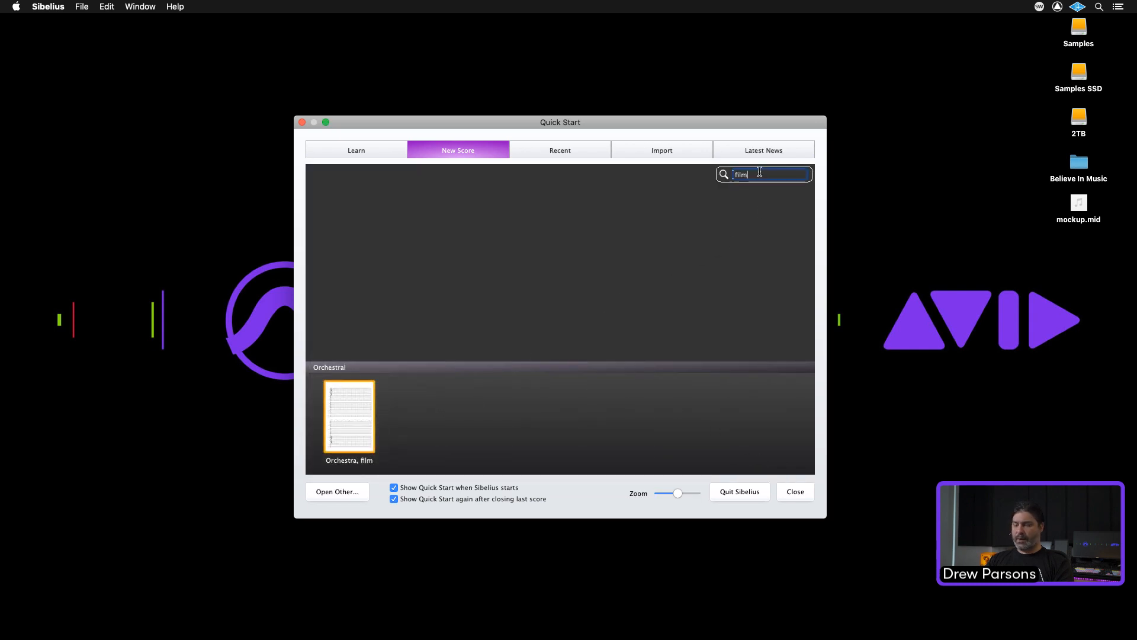
Clear the template search and open the recent score named Orchestral template.
{"action": "key", "text": "BackSpace"}
{"action": "key", "text": "BackSpace"}
{"action": "key", "text": "BackSpace"}
{"action": "key", "text": "BackSpace"}
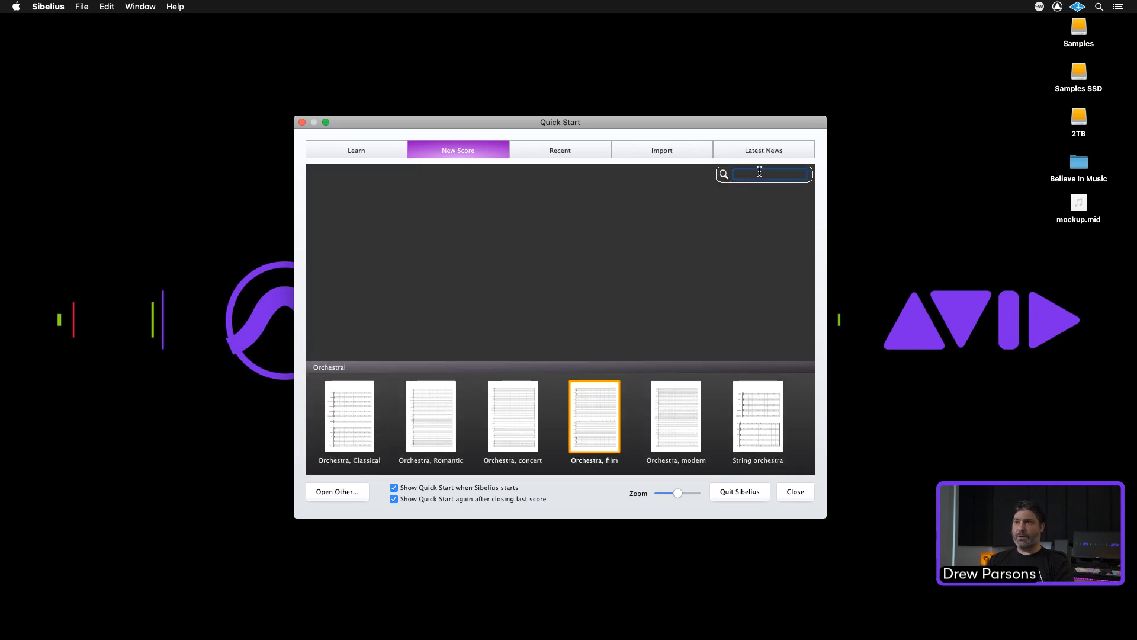
{"action": "left_click", "coordinate": [566, 150]}
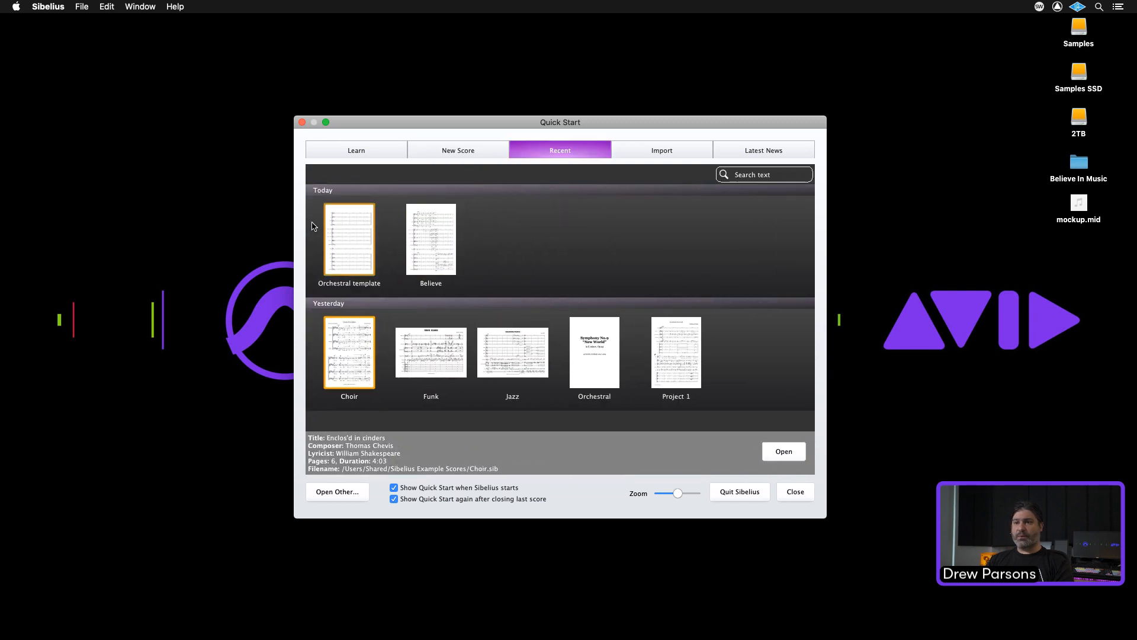
{"action": "double_click", "coordinate": [331, 234]}
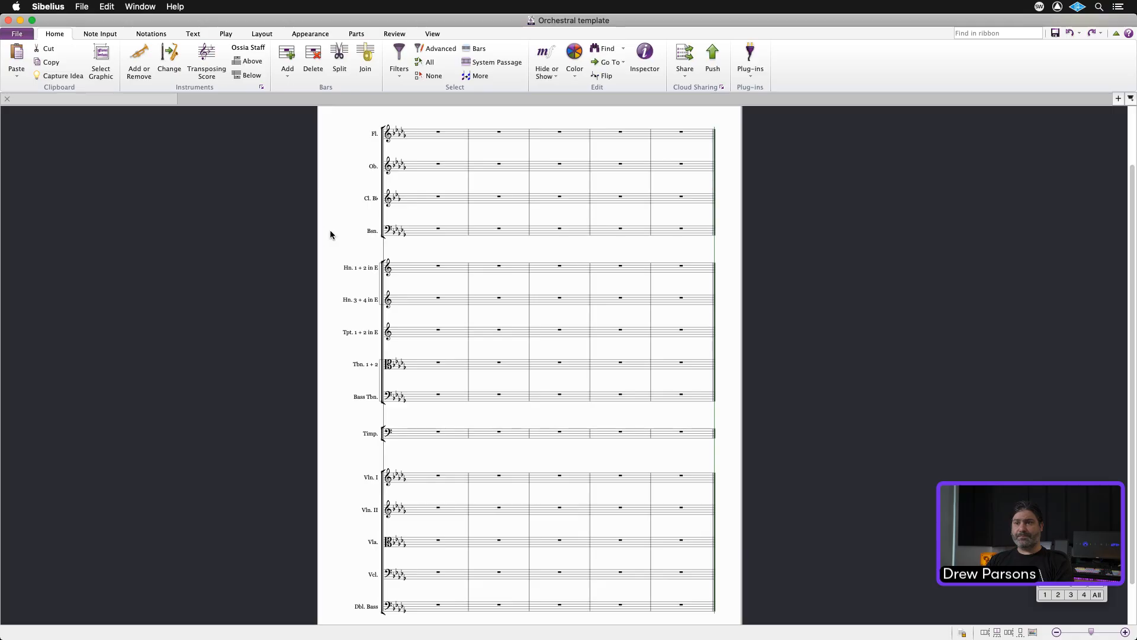
Load mockup.mid from the Desktop as the file to import into the open orchestral score.
{"action": "left_click", "coordinate": [16, 35]}
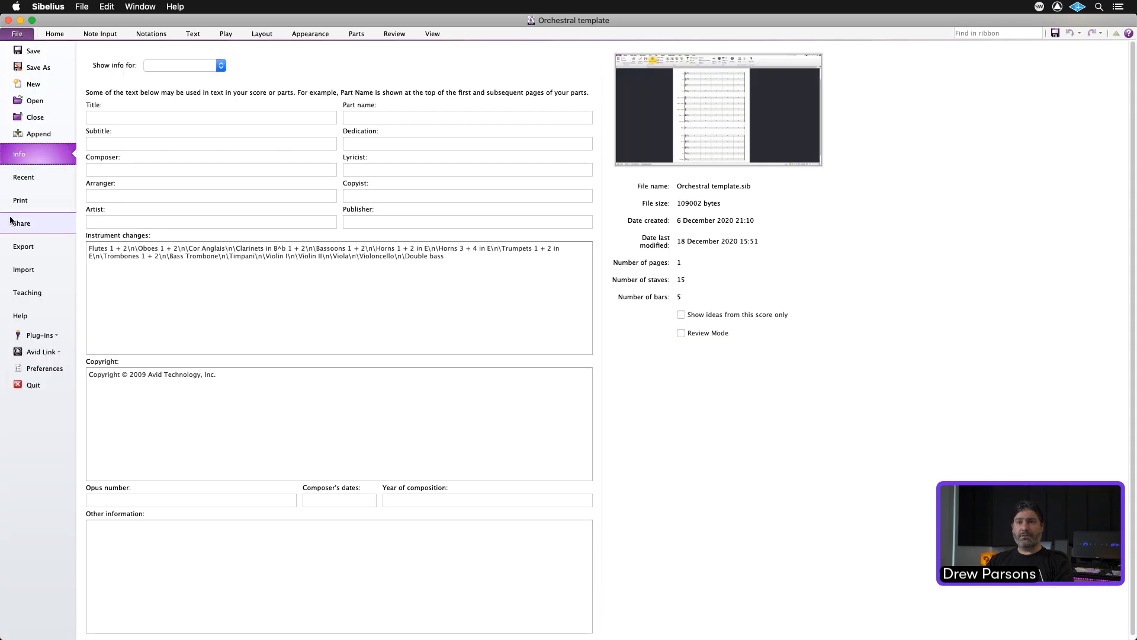
{"action": "left_click", "coordinate": [14, 270]}
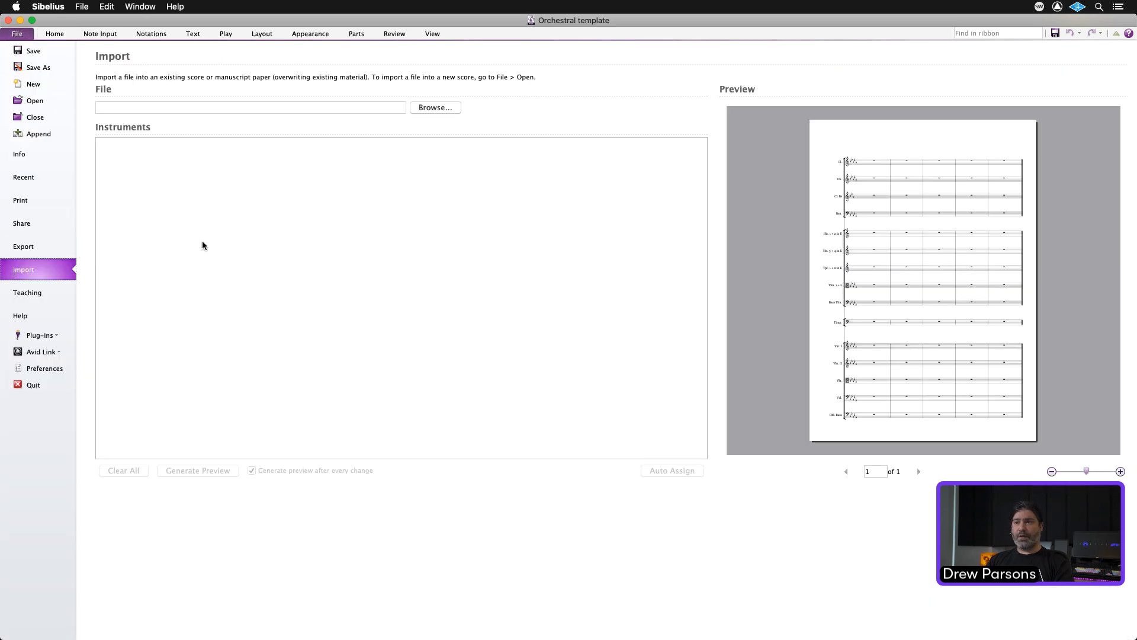
{"action": "left_click", "coordinate": [434, 108]}
{"action": "left_click", "coordinate": [371, 162]}
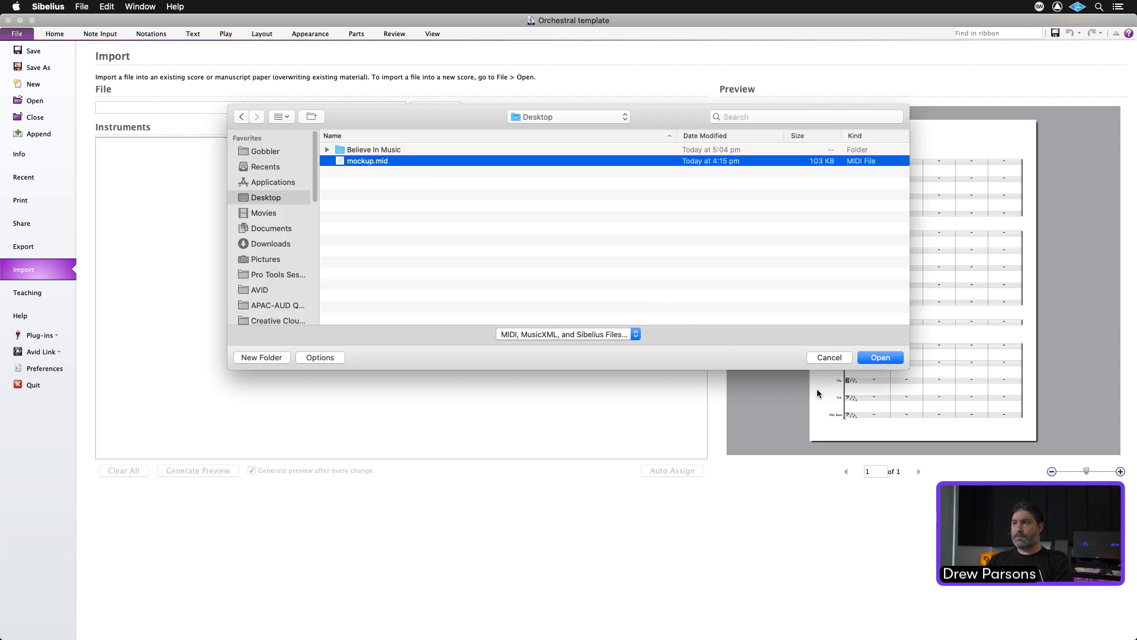
{"action": "left_click", "coordinate": [867, 358]}
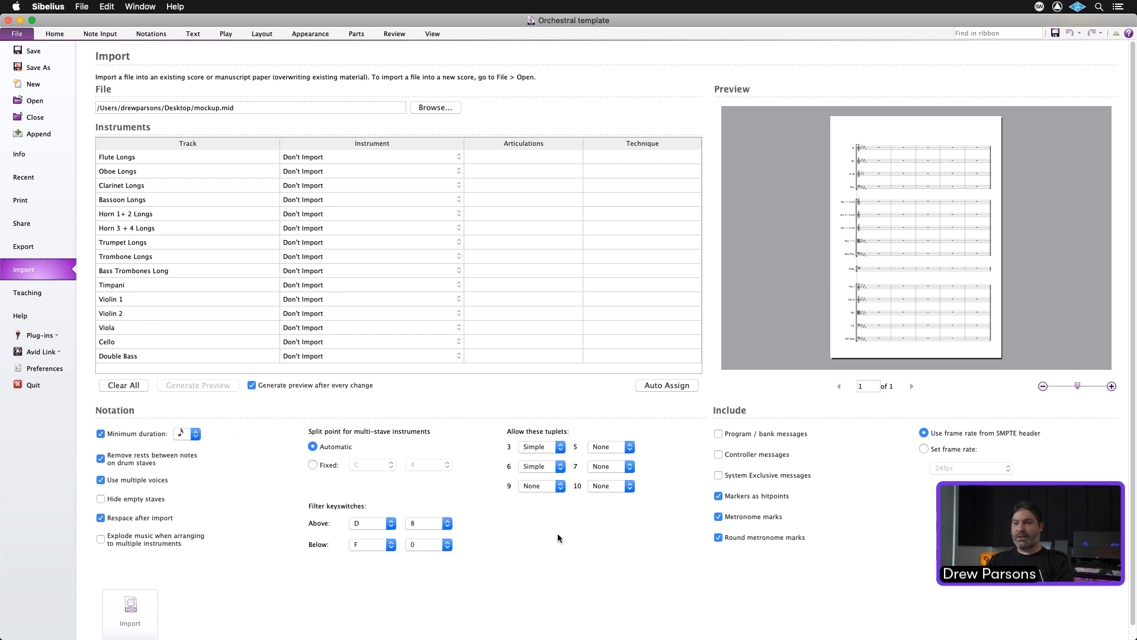
Assign the Flute Longs track to the Flutes 1 + 2 instrument for the import.
{"action": "scroll", "coordinate": [559, 520], "scroll_direction": "down", "scroll_amount": 1}
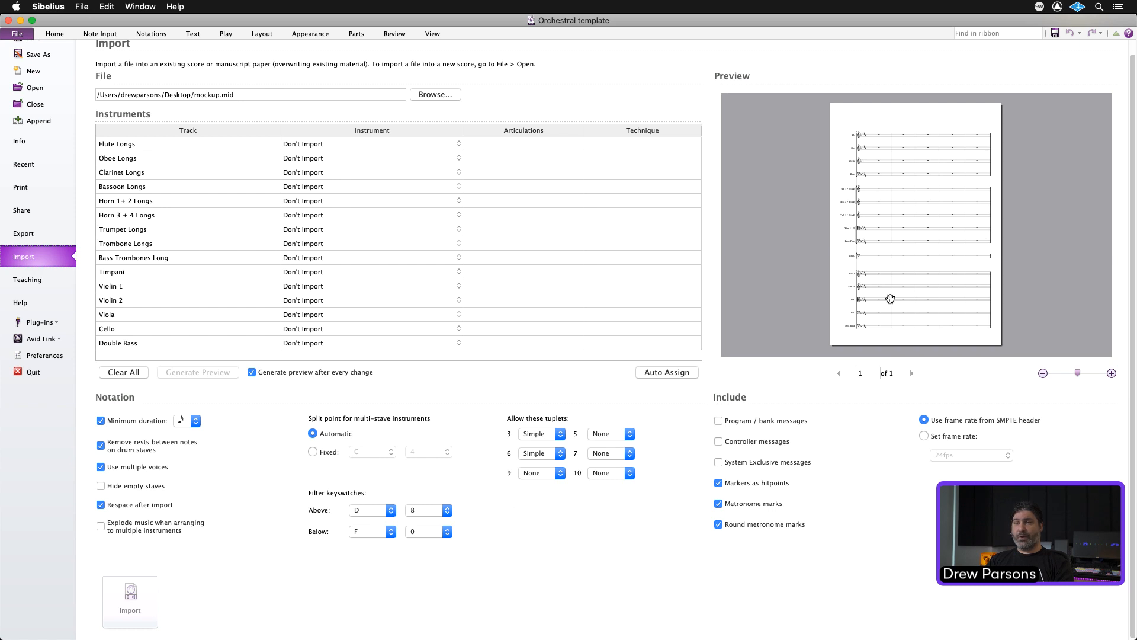
{"action": "left_click", "coordinate": [308, 146]}
{"action": "left_click", "coordinate": [307, 147]}
{"action": "left_click", "coordinate": [307, 148]}
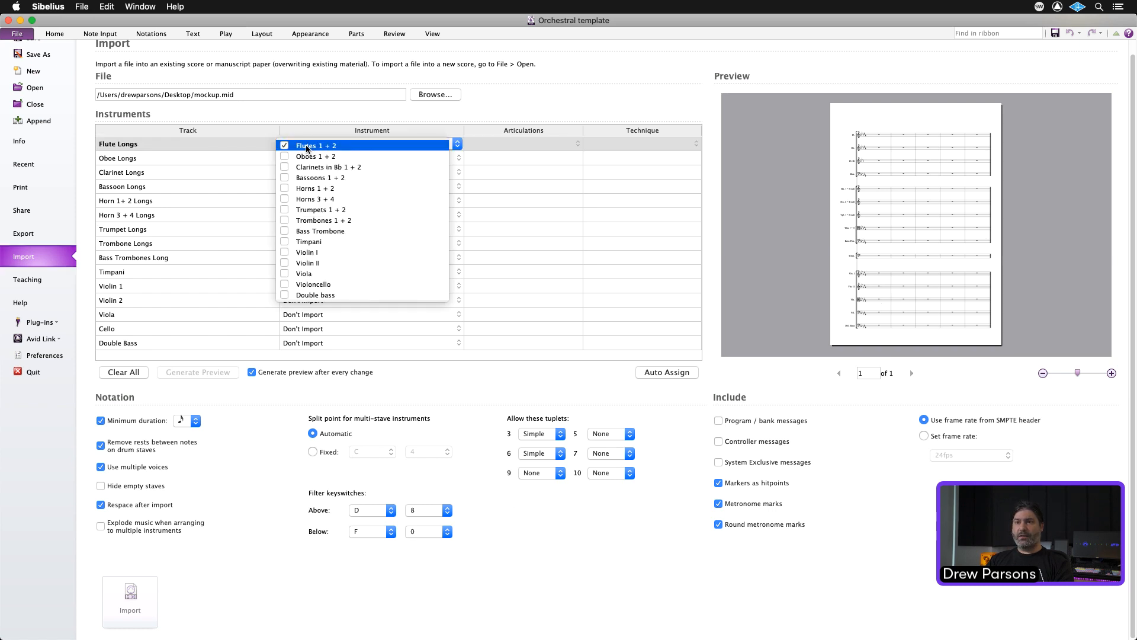
{"action": "left_click", "coordinate": [319, 135]}
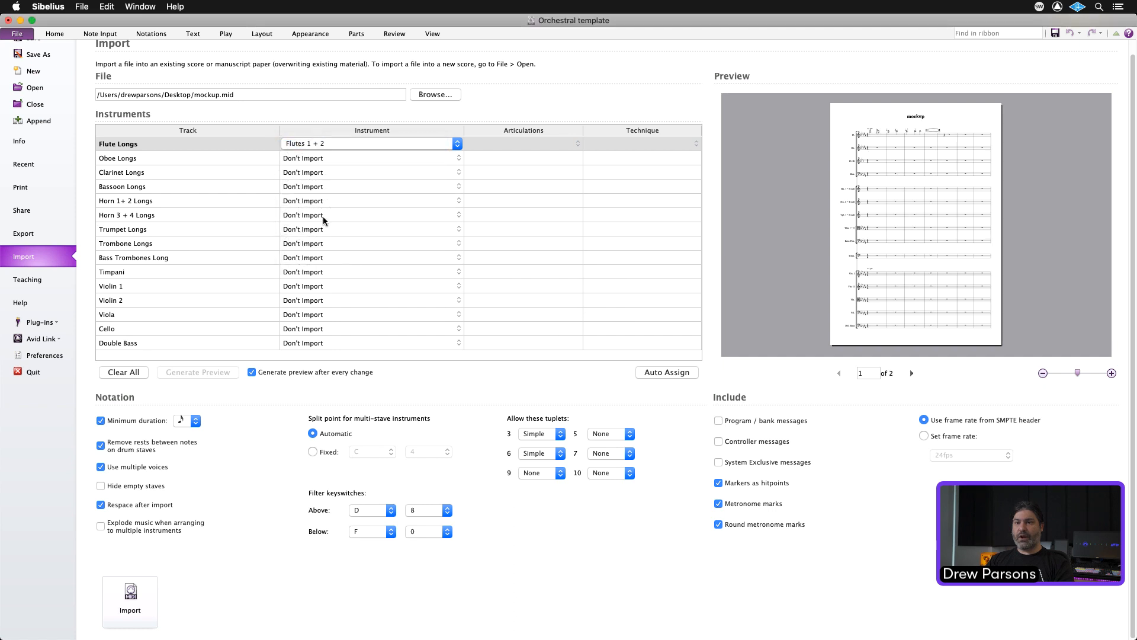
Assign the Cello track to the Violoncello instrument for the import.
{"action": "left_click", "coordinate": [298, 330]}
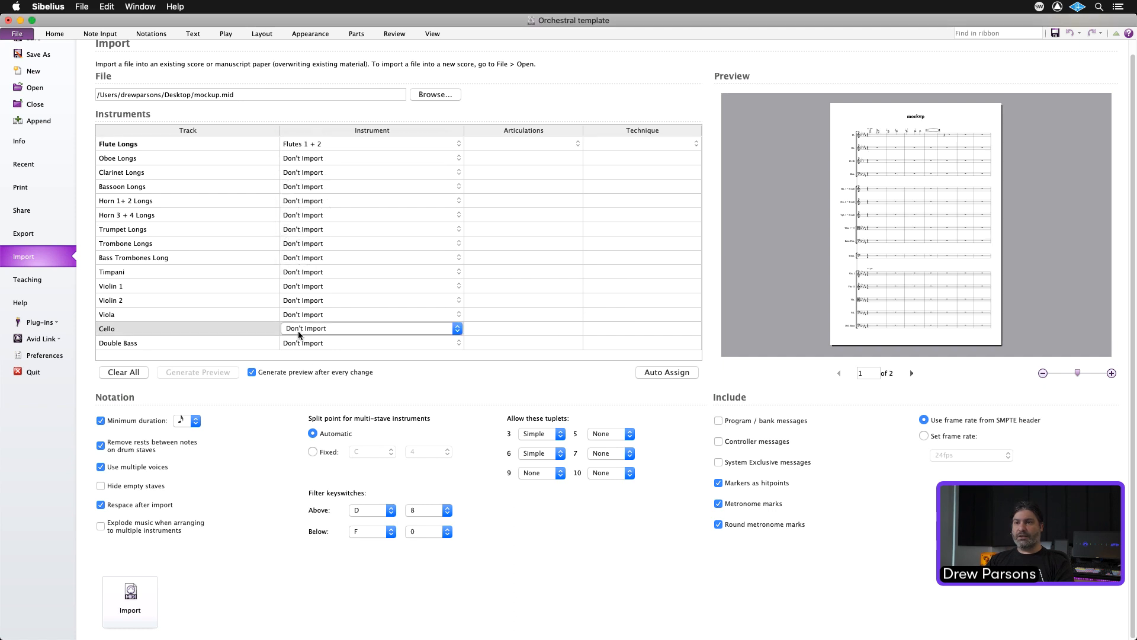
{"action": "left_click", "coordinate": [298, 331]}
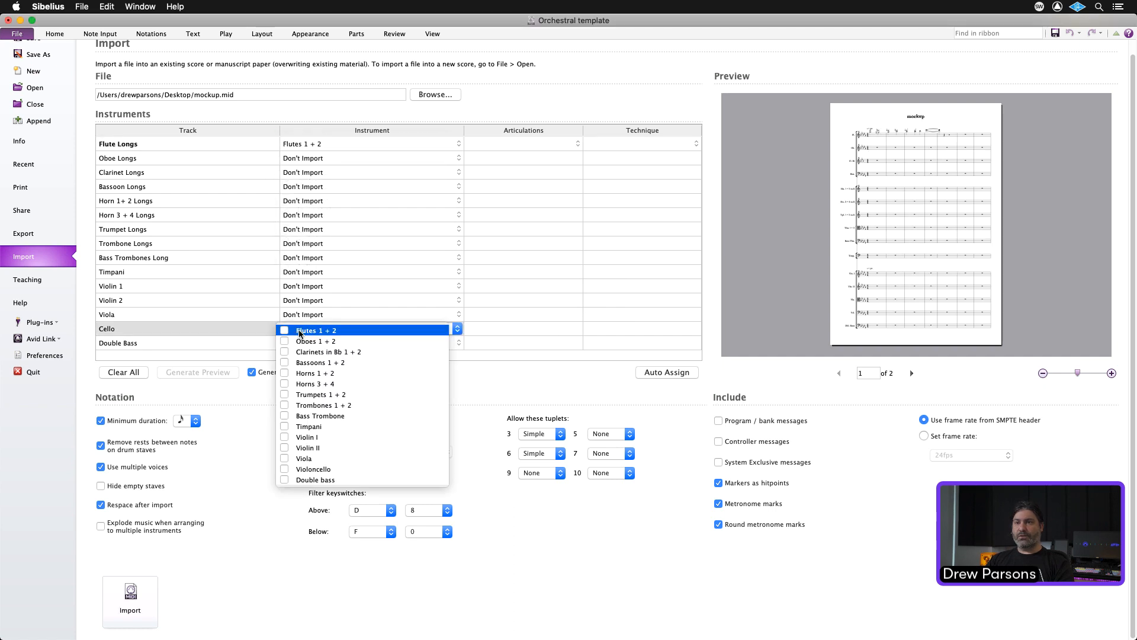
{"action": "left_click", "coordinate": [308, 470]}
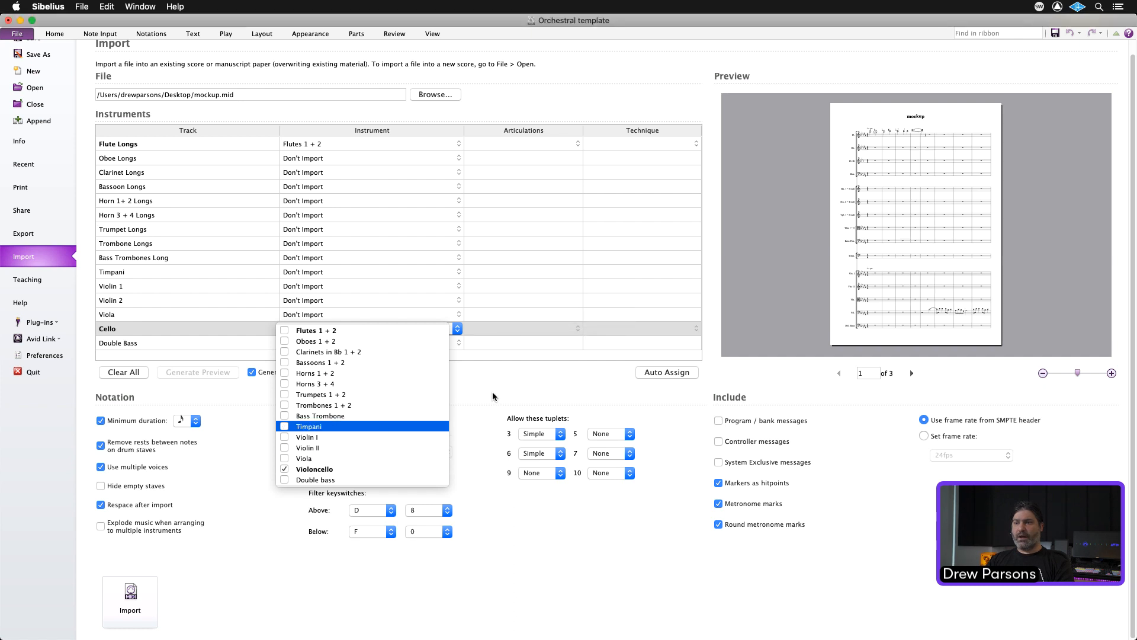
{"action": "left_click", "coordinate": [459, 379]}
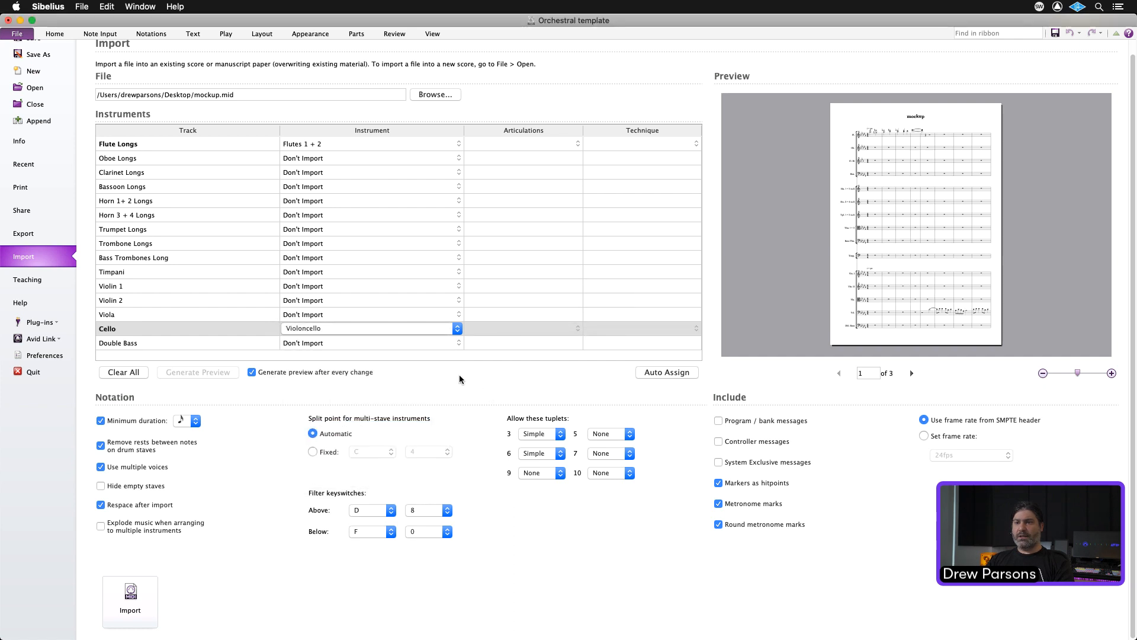
Examine the articulation and technique options available for the Cello track, leaving its technique at None.
{"action": "left_click", "coordinate": [515, 329]}
{"action": "left_click", "coordinate": [514, 329]}
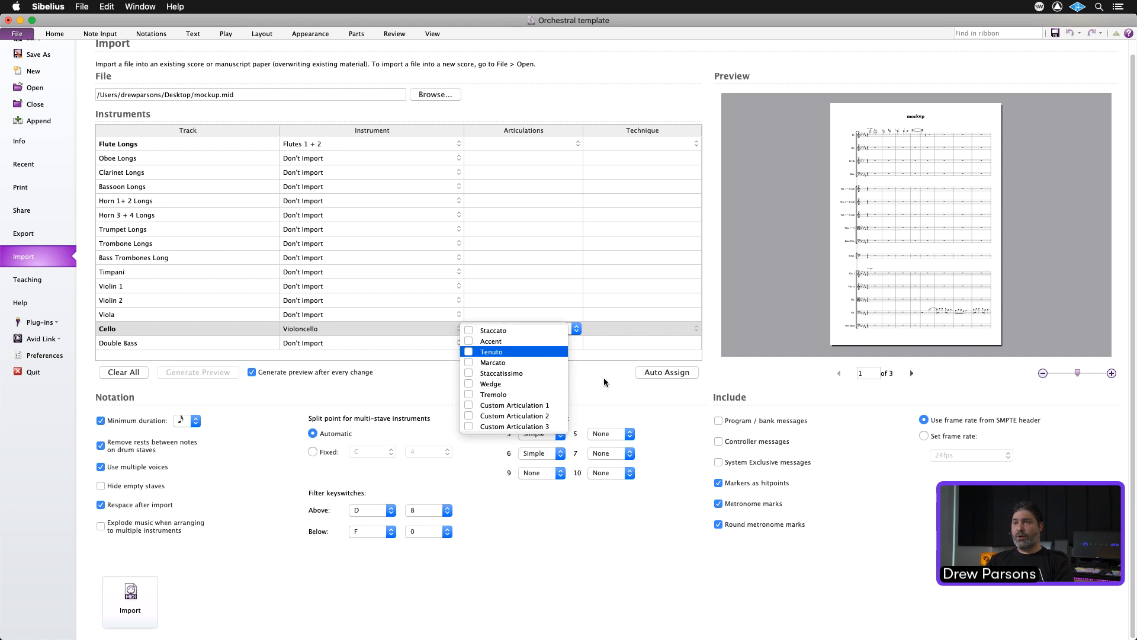
{"action": "left_click", "coordinate": [619, 332]}
{"action": "left_click", "coordinate": [620, 328]}
{"action": "left_click", "coordinate": [620, 328]}
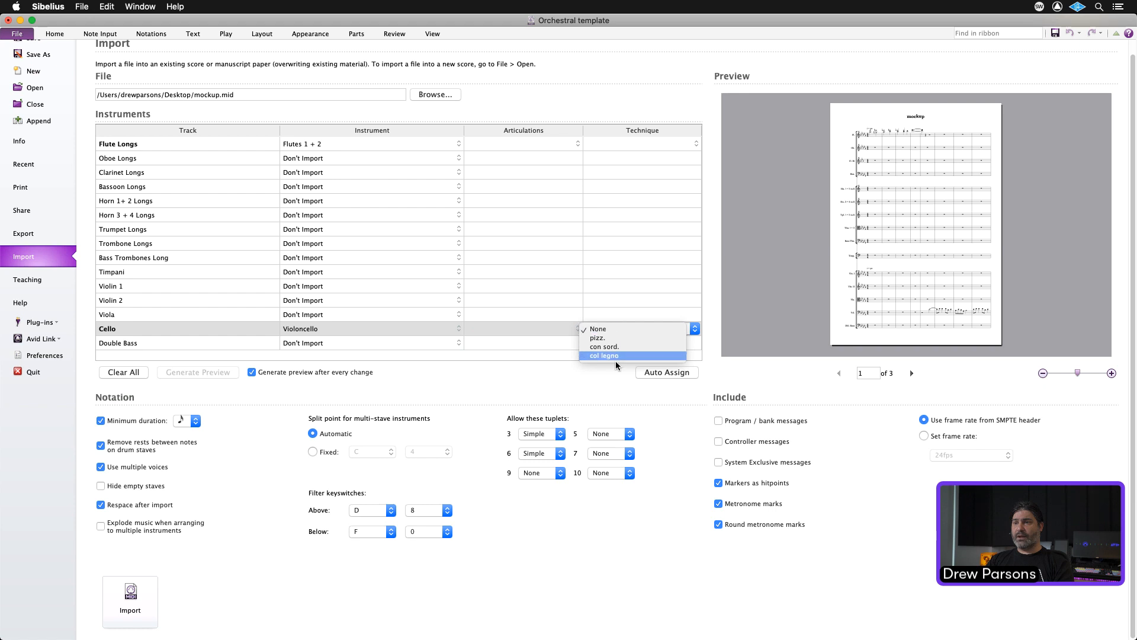
{"action": "left_click", "coordinate": [533, 370]}
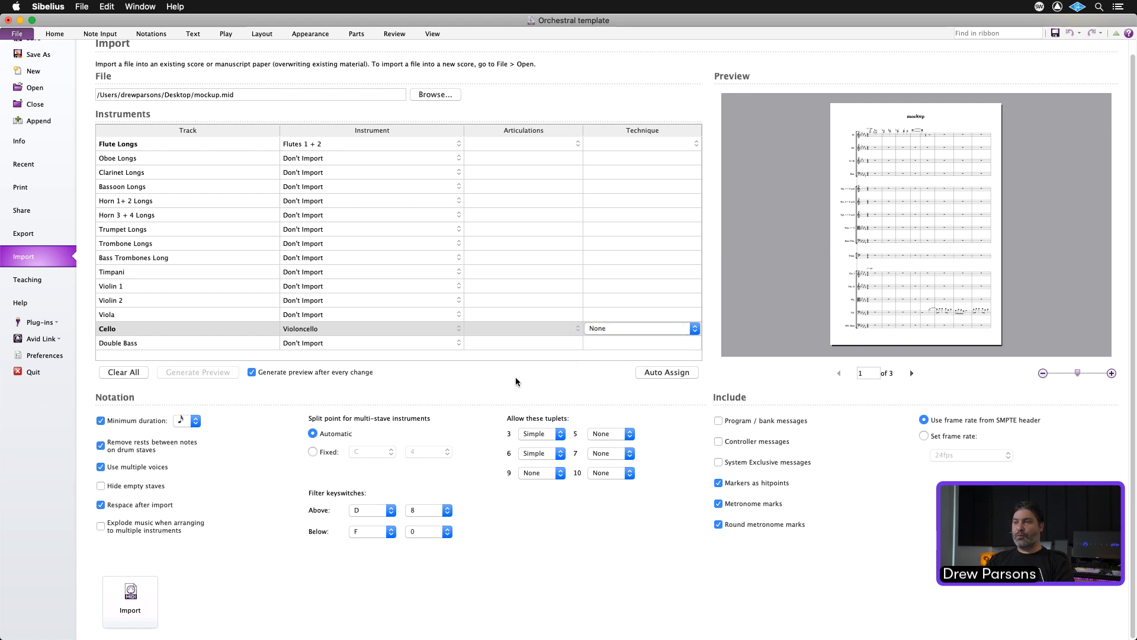
Auto-assign all tracks, and match Oboe Longs, Bassoon Longs, Horn 3 + 4 Longs, Trombone Longs and Violin 2 to their corresponding instruments.
{"action": "left_click", "coordinate": [662, 370]}
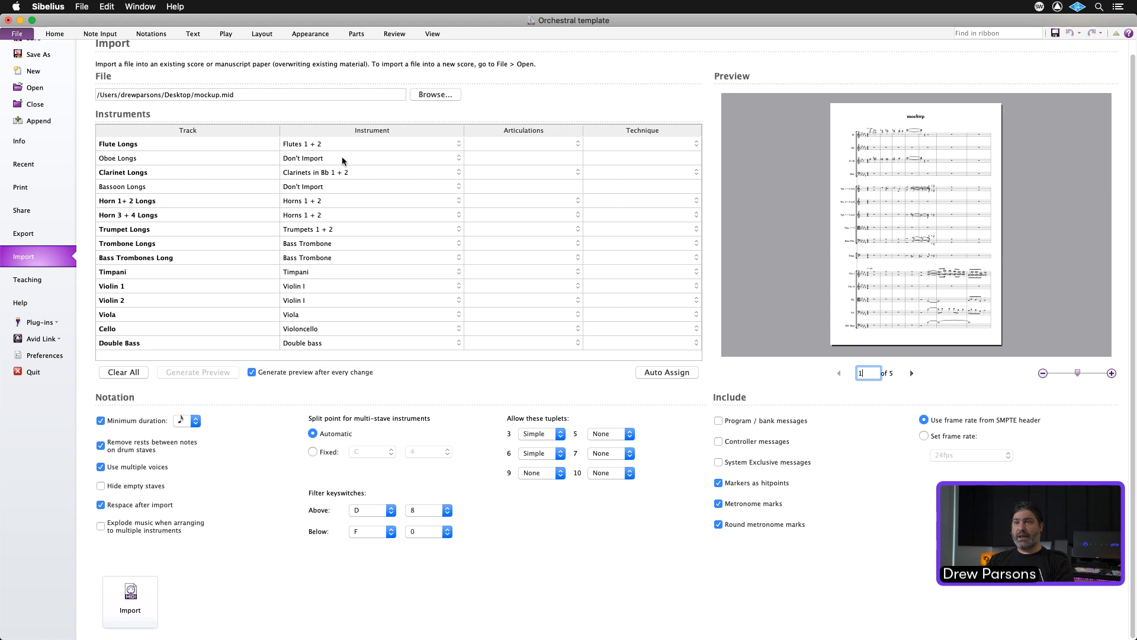
{"action": "left_click", "coordinate": [299, 161]}
{"action": "left_click", "coordinate": [299, 163]}
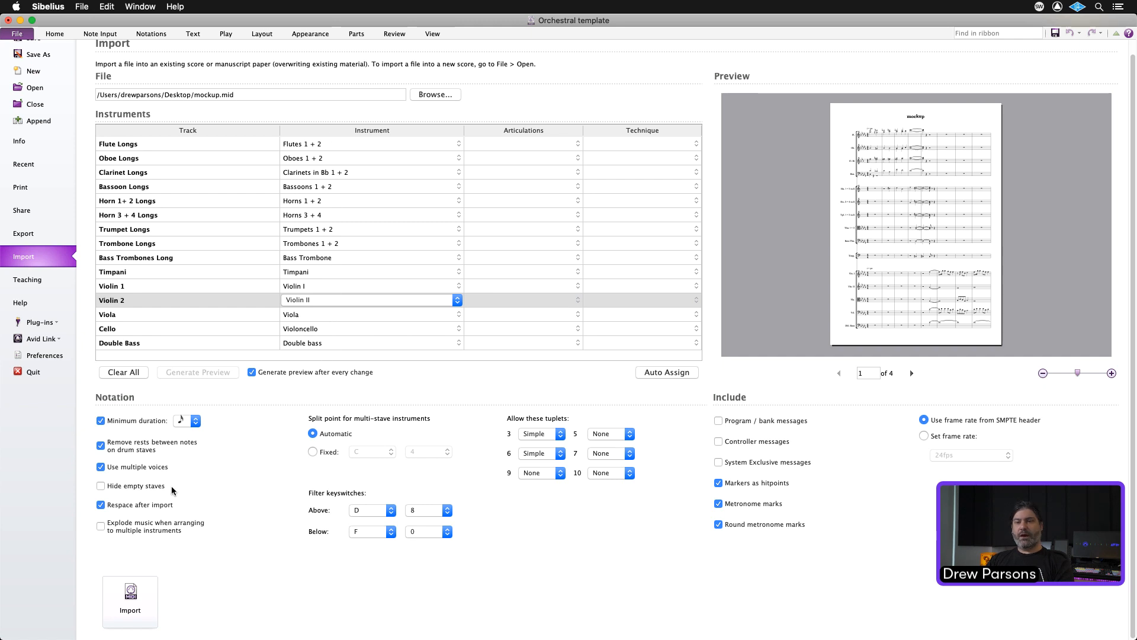
Try the option to hide empty staves, switch it off again, and import the MIDI file into the score.
{"action": "left_click", "coordinate": [110, 489]}
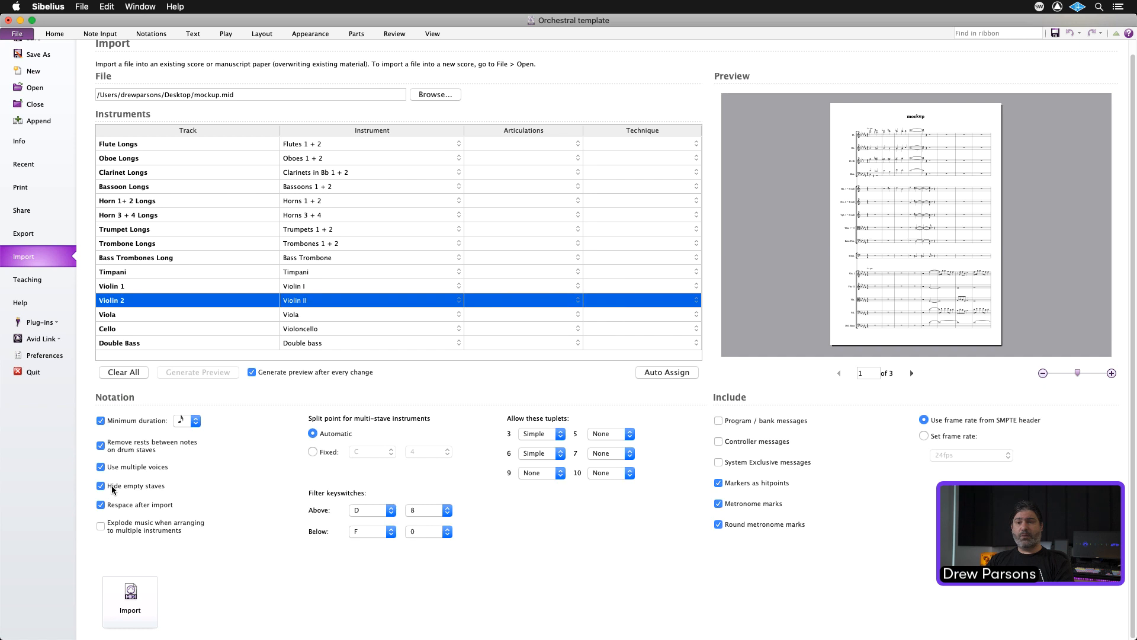
{"action": "left_click", "coordinate": [112, 489]}
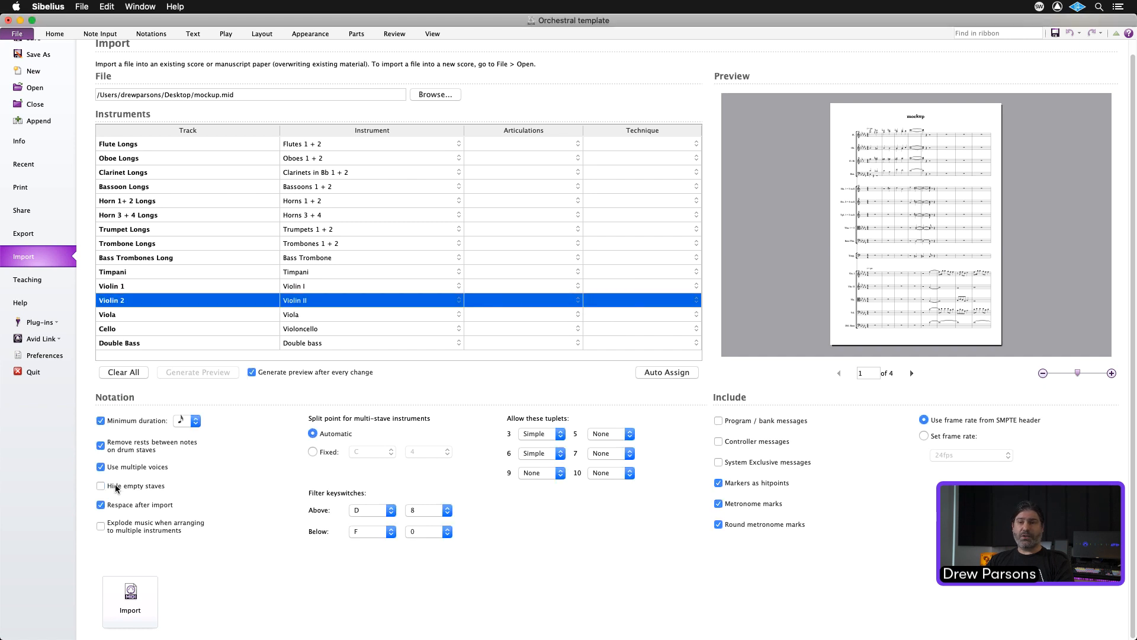
{"action": "left_click", "coordinate": [130, 600]}
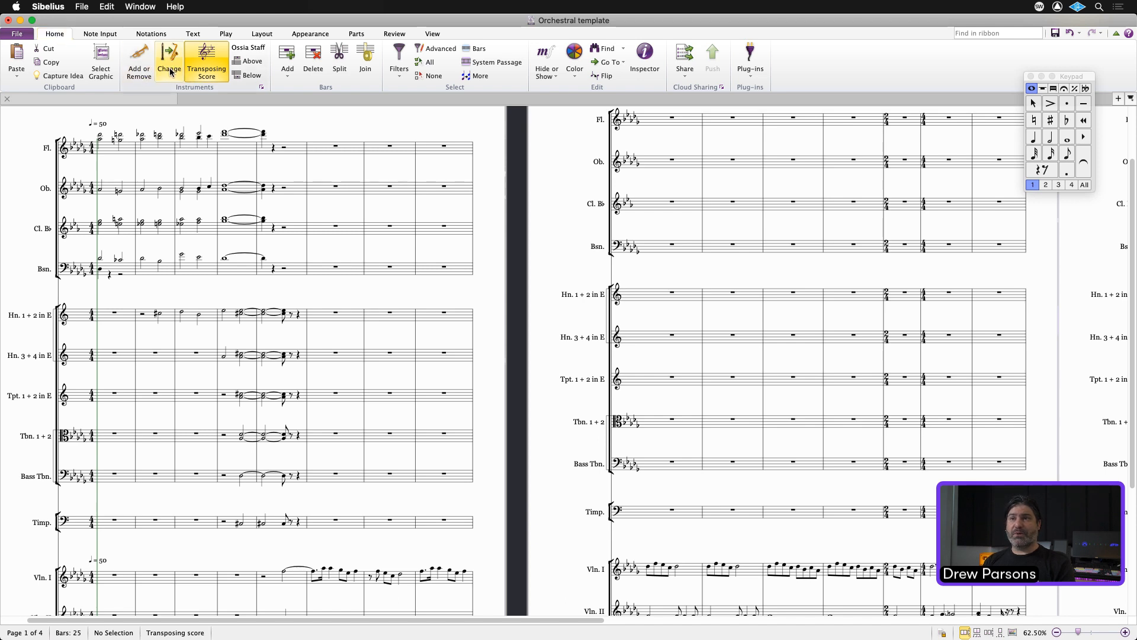
Examine the MIDI input device preferences for note input and close them without making changes.
{"action": "left_click", "coordinate": [108, 35]}
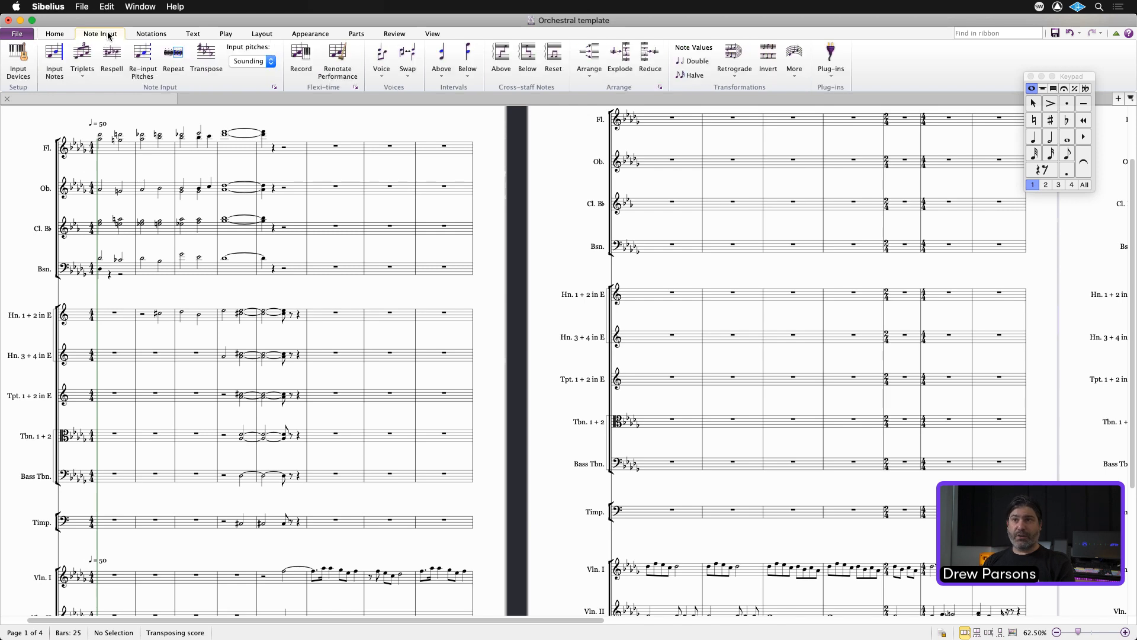
{"action": "left_click", "coordinate": [23, 76]}
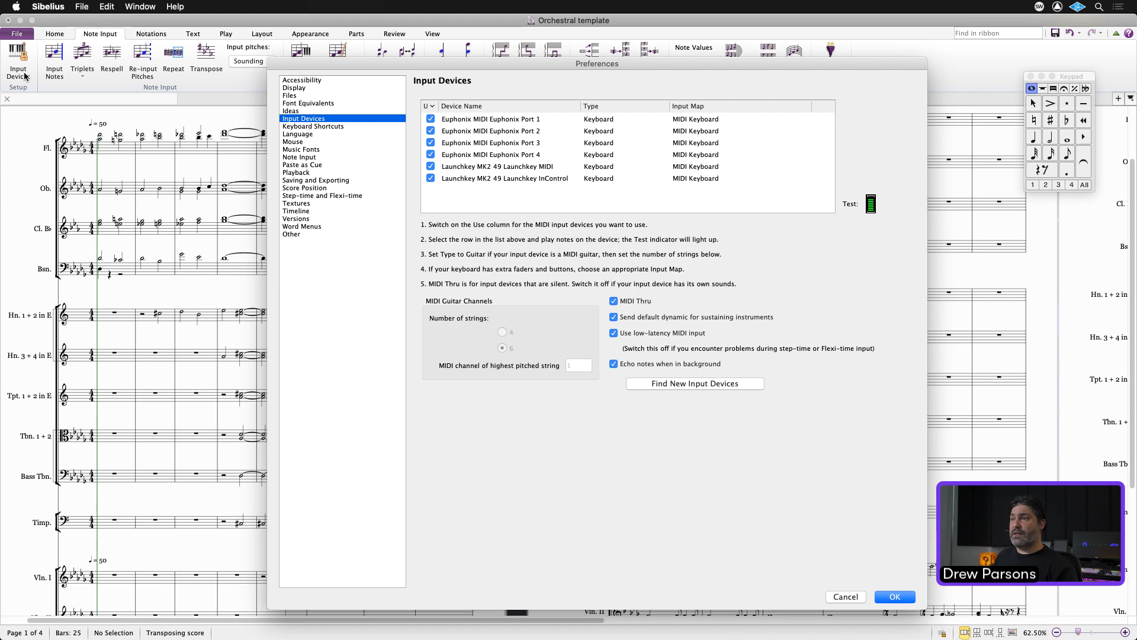
{"action": "key", "text": "Escape"}
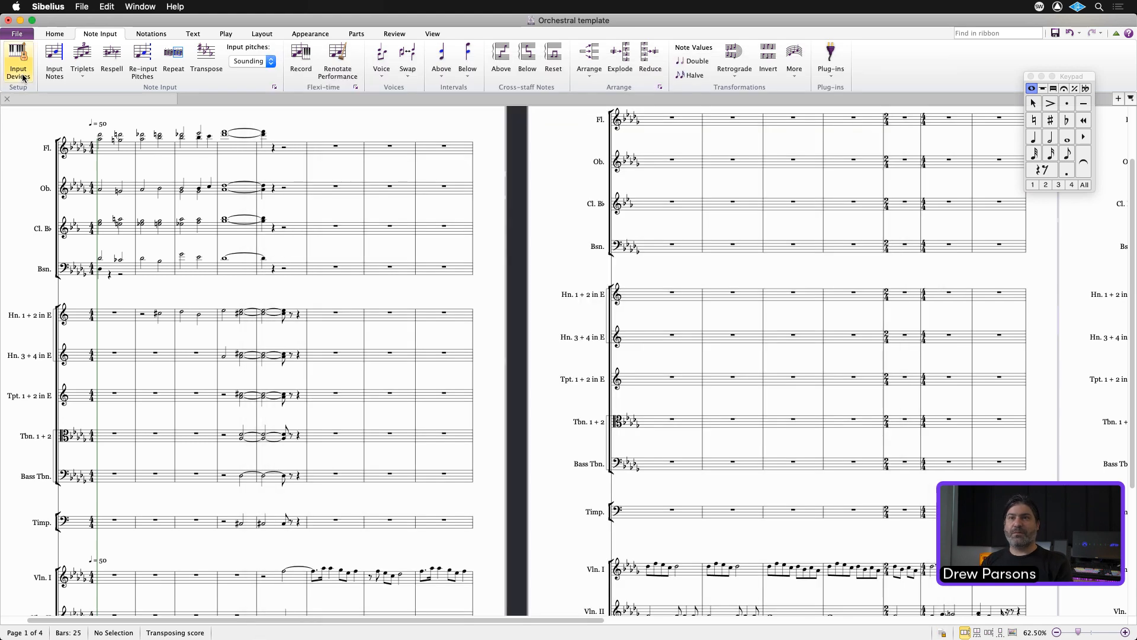
Examine the notation, text and playback tools, including the playback configurations and the mixer, and close the mixer.
{"action": "left_click", "coordinate": [153, 34]}
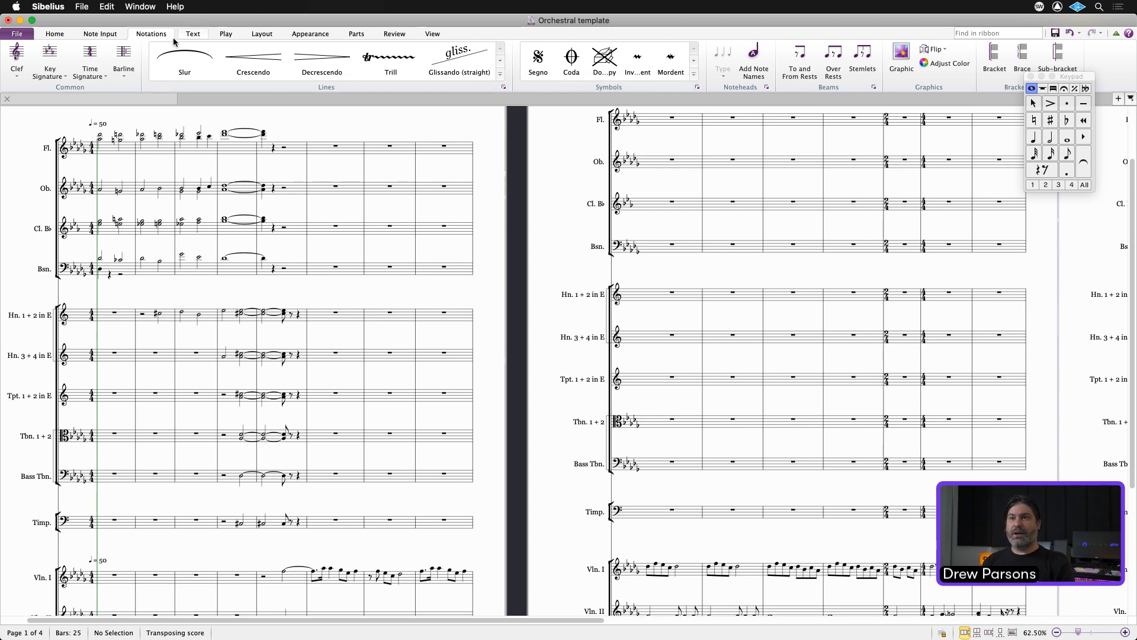
{"action": "left_click", "coordinate": [193, 34]}
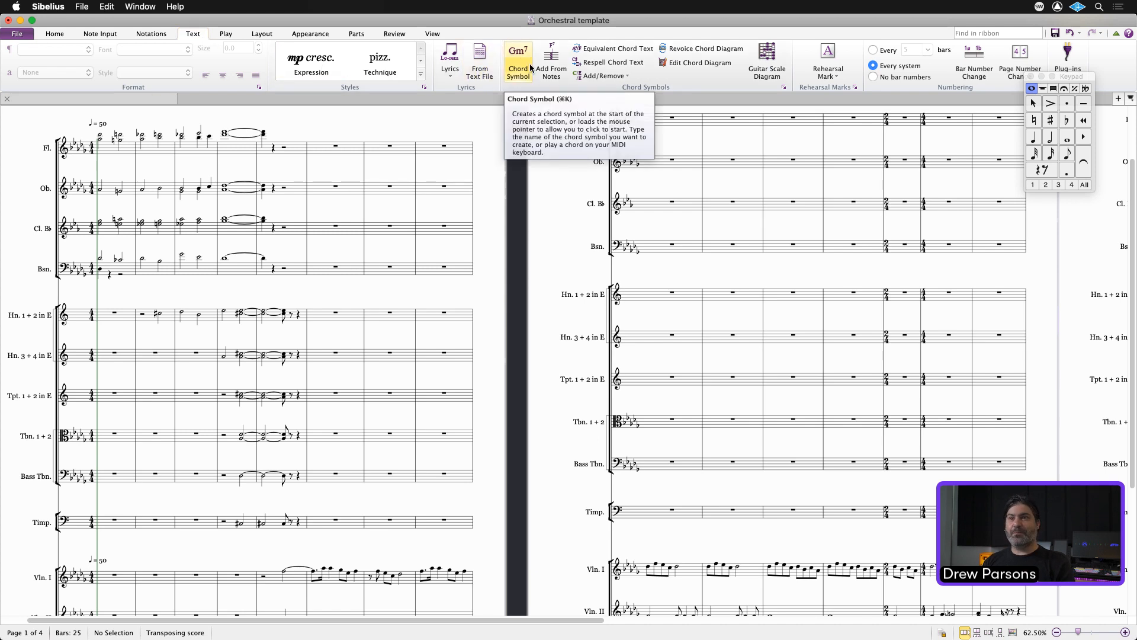
{"action": "left_click", "coordinate": [226, 34]}
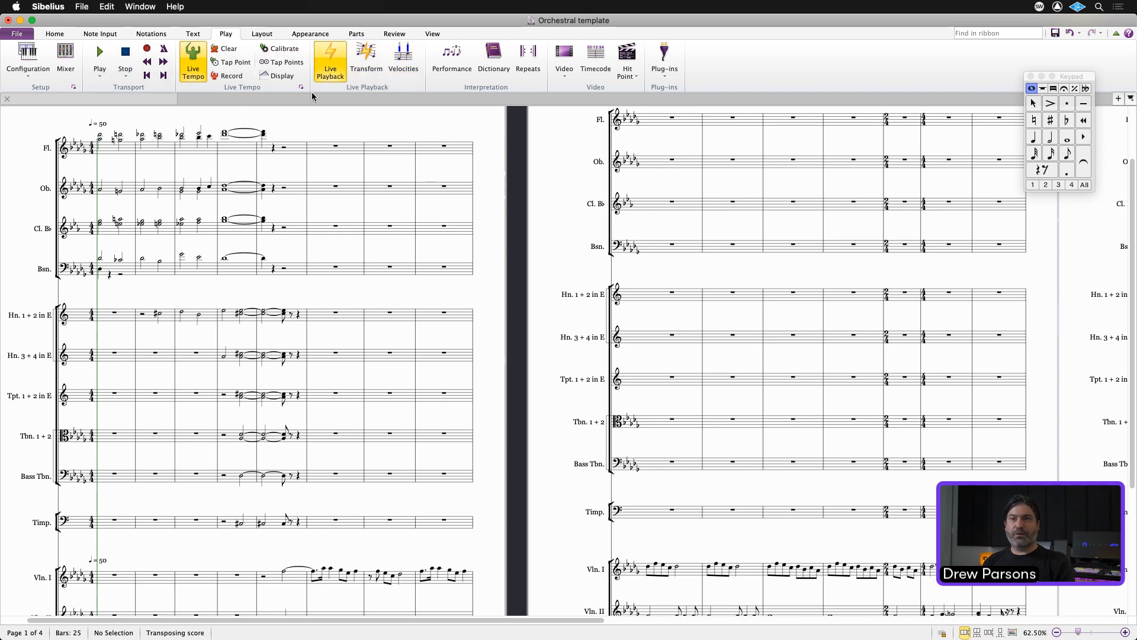
{"action": "left_click", "coordinate": [41, 78]}
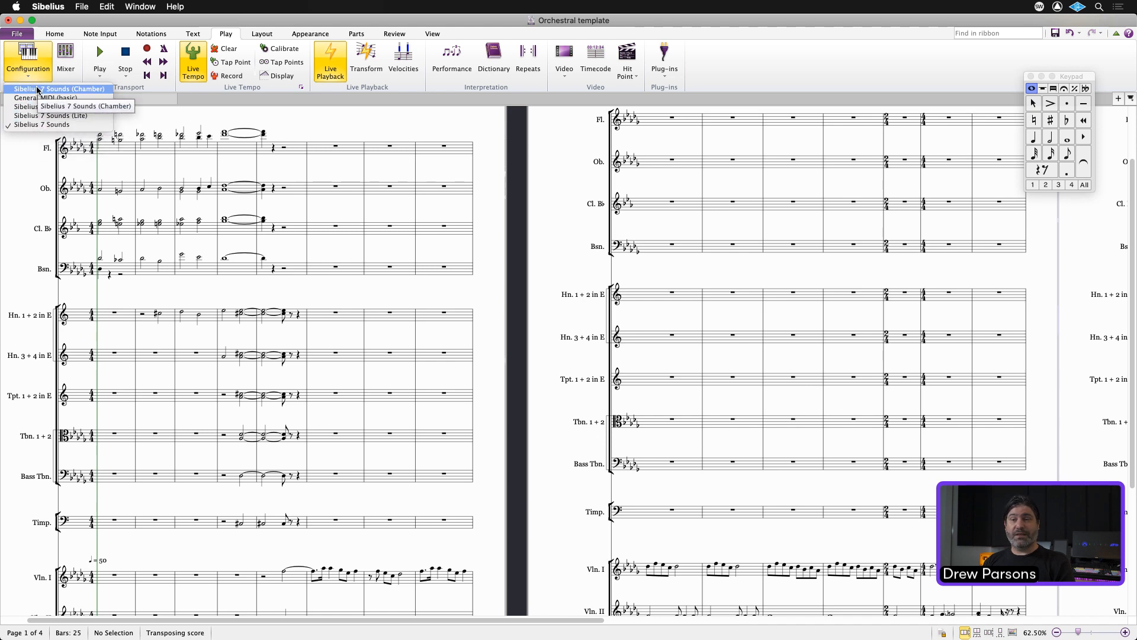
{"action": "left_click", "coordinate": [66, 55]}
{"action": "left_click", "coordinate": [65, 52]}
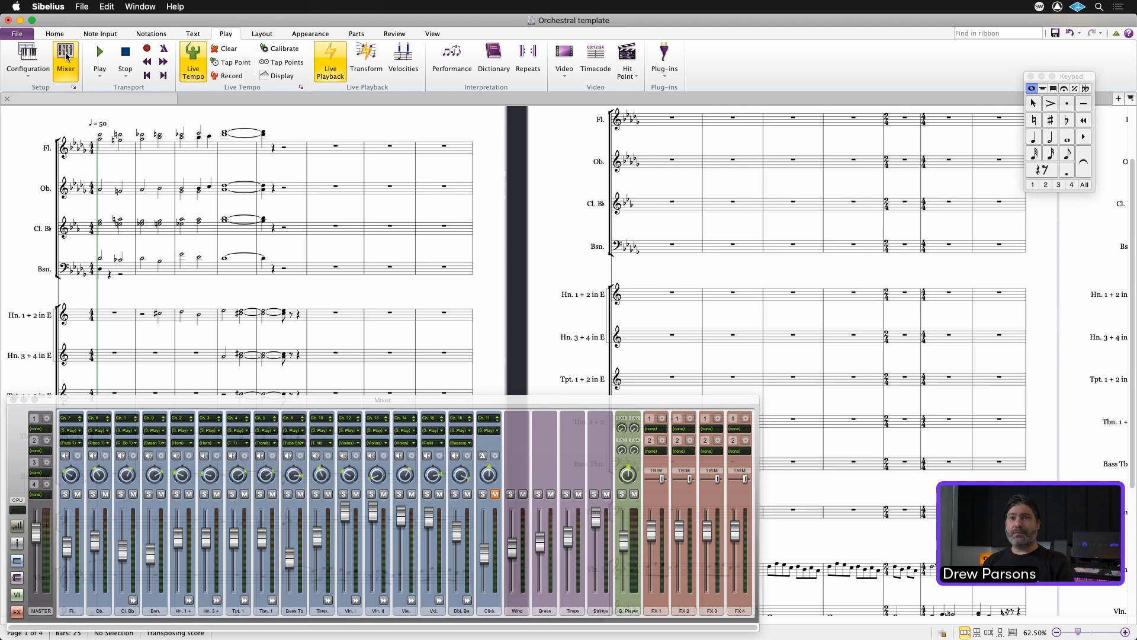
{"action": "left_click", "coordinate": [65, 52]}
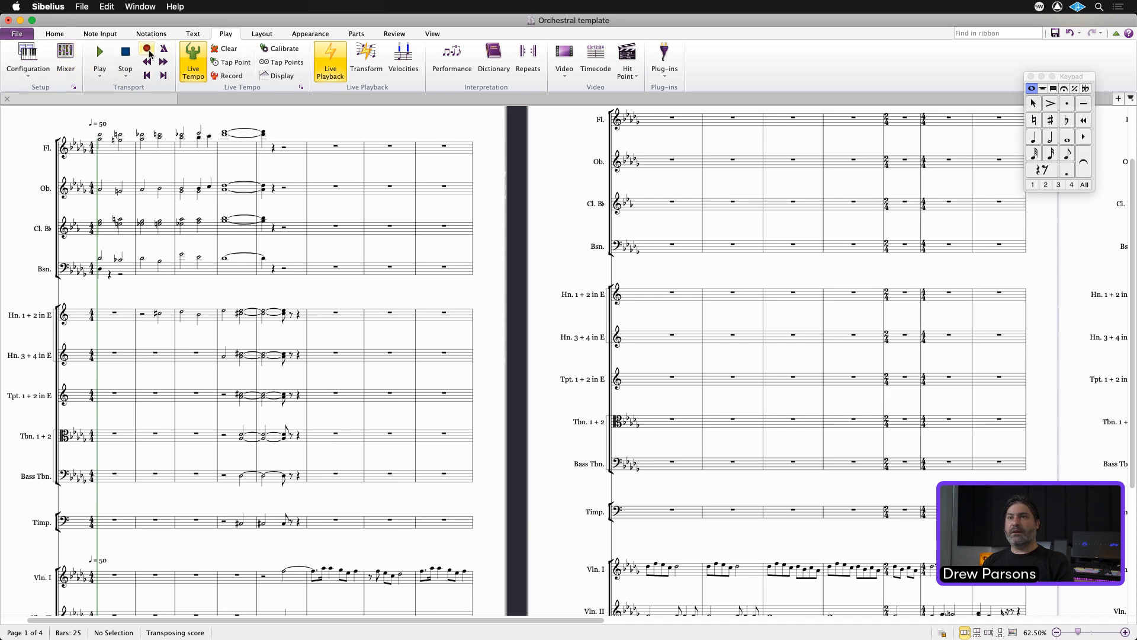
Examine the layout, appearance and parts tools, look across the score pages, and return to the layout tools.
{"action": "left_click", "coordinate": [254, 35]}
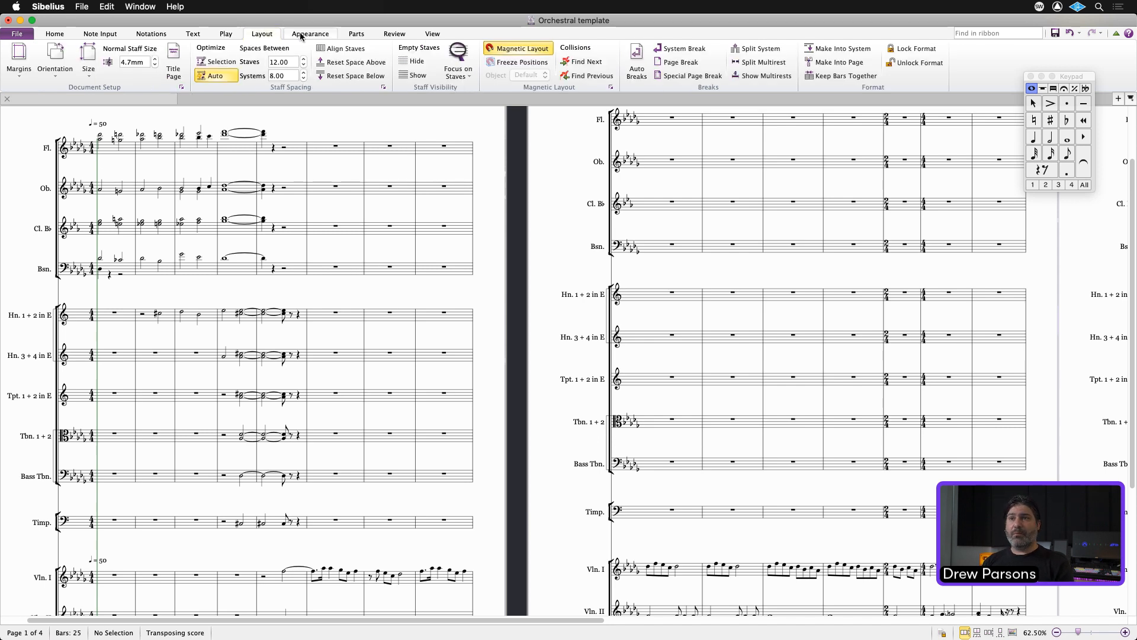
{"action": "left_click", "coordinate": [300, 32]}
{"action": "left_click", "coordinate": [265, 35]}
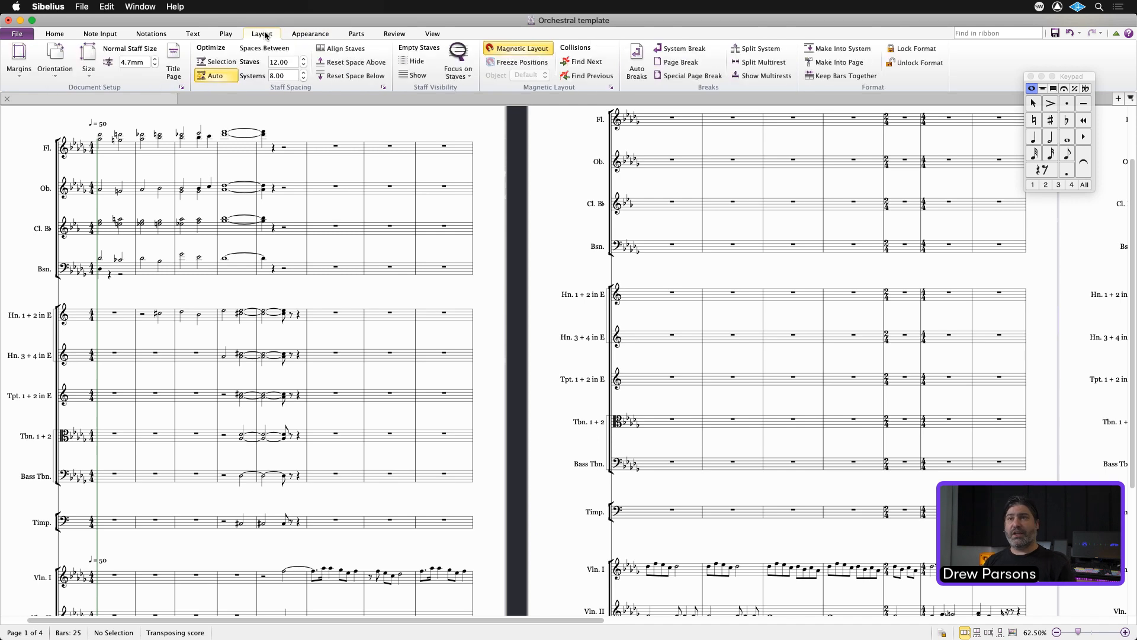
{"action": "left_click", "coordinate": [304, 34]}
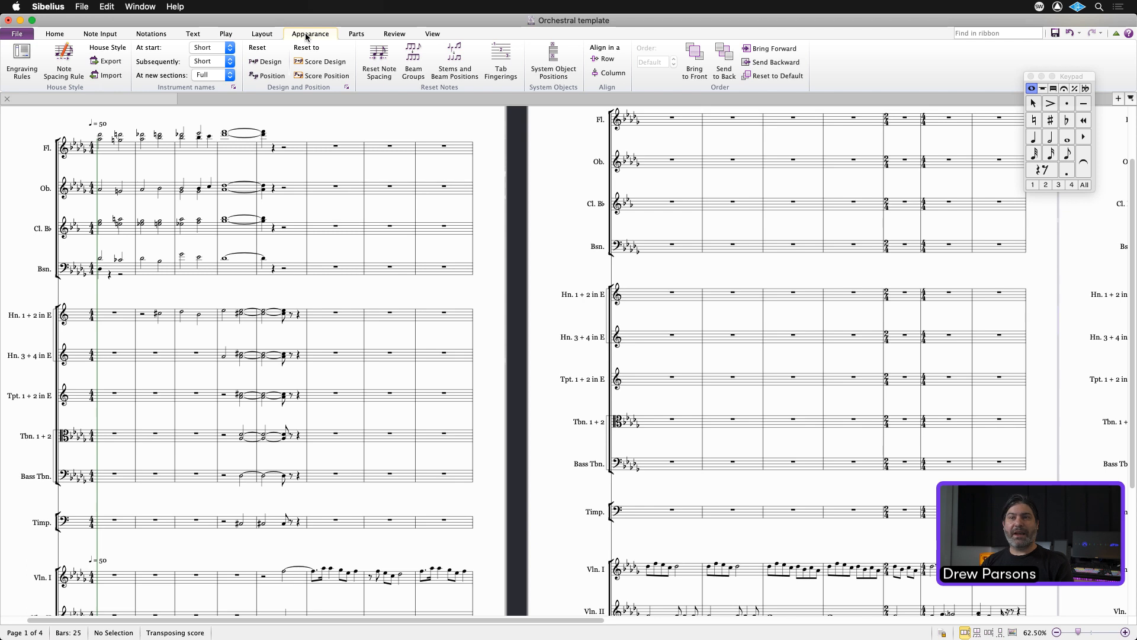
{"action": "left_click", "coordinate": [356, 35]}
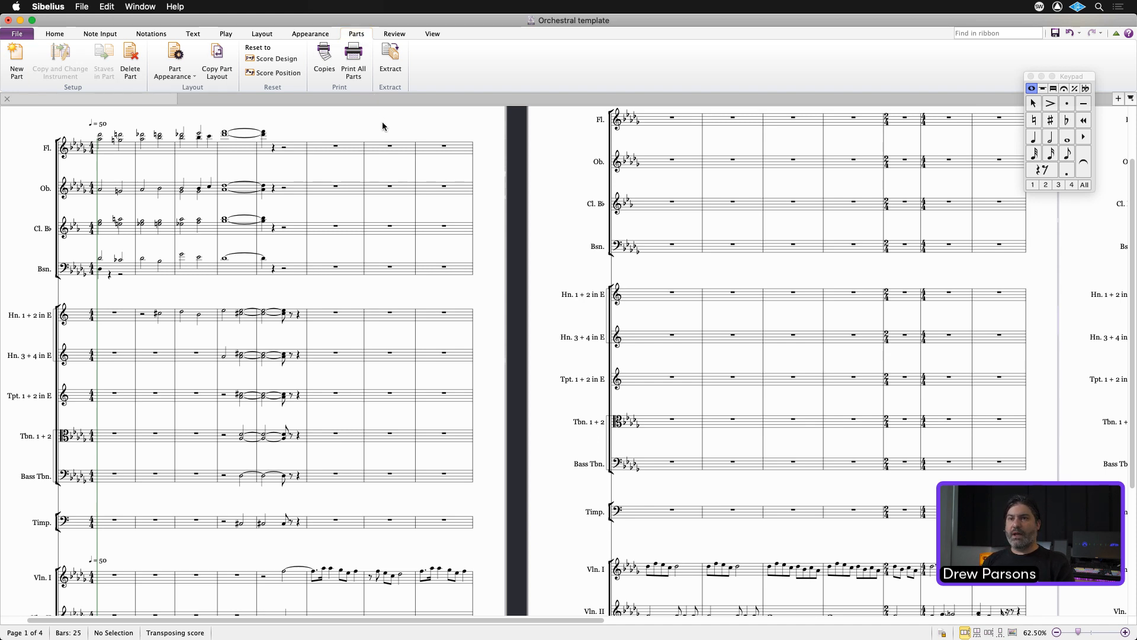
{"action": "scroll", "coordinate": [382, 122], "scroll_direction": "right", "scroll_amount": 5}
{"action": "left_click_drag", "start_coordinate": [568, 179], "coordinate": [292, 179]}
{"action": "left_click_drag", "start_coordinate": [749, 181], "coordinate": [876, 188]}
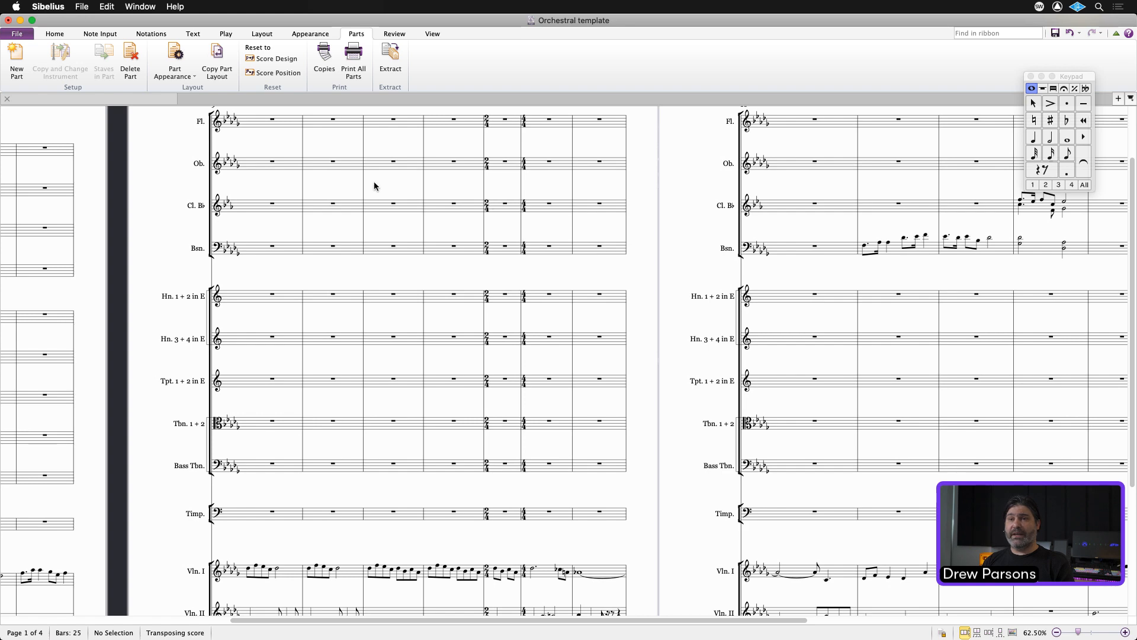
{"action": "left_click_drag", "start_coordinate": [375, 183], "coordinate": [790, 184]}
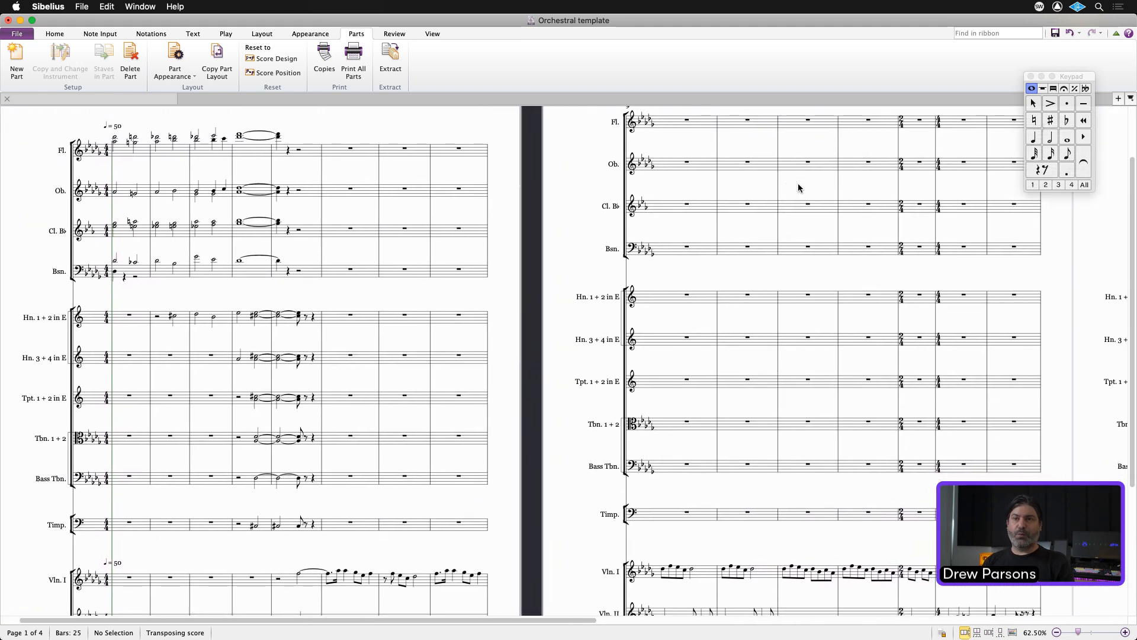
{"action": "left_click", "coordinate": [264, 33]}
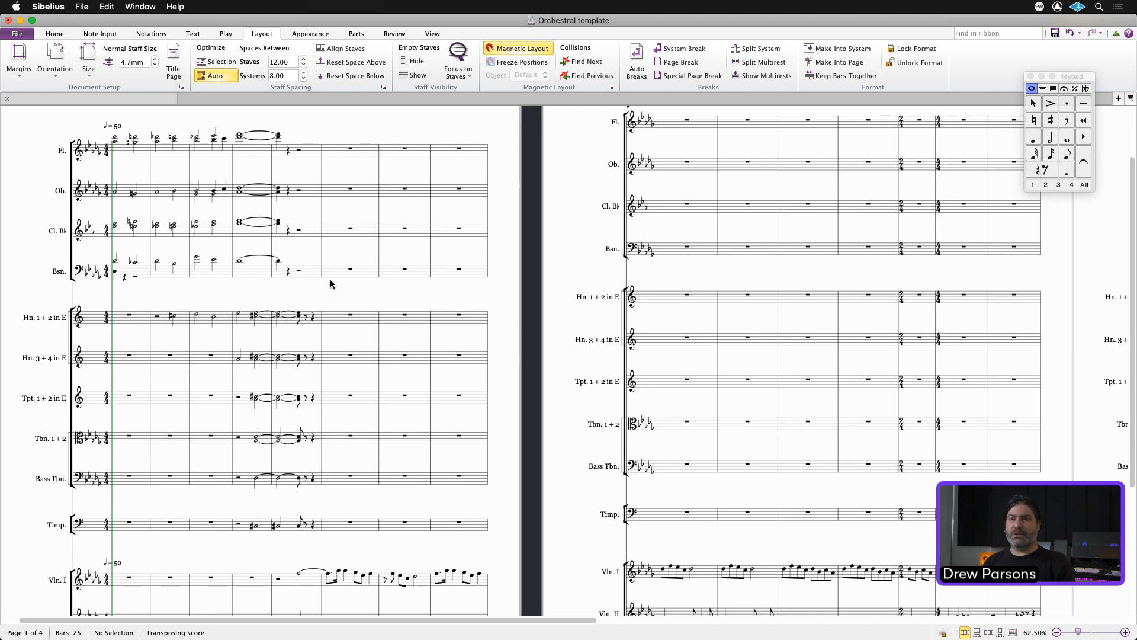
Transpose the flute passage in bars 1 to 5 down five octaves.
{"action": "left_click", "coordinate": [122, 151]}
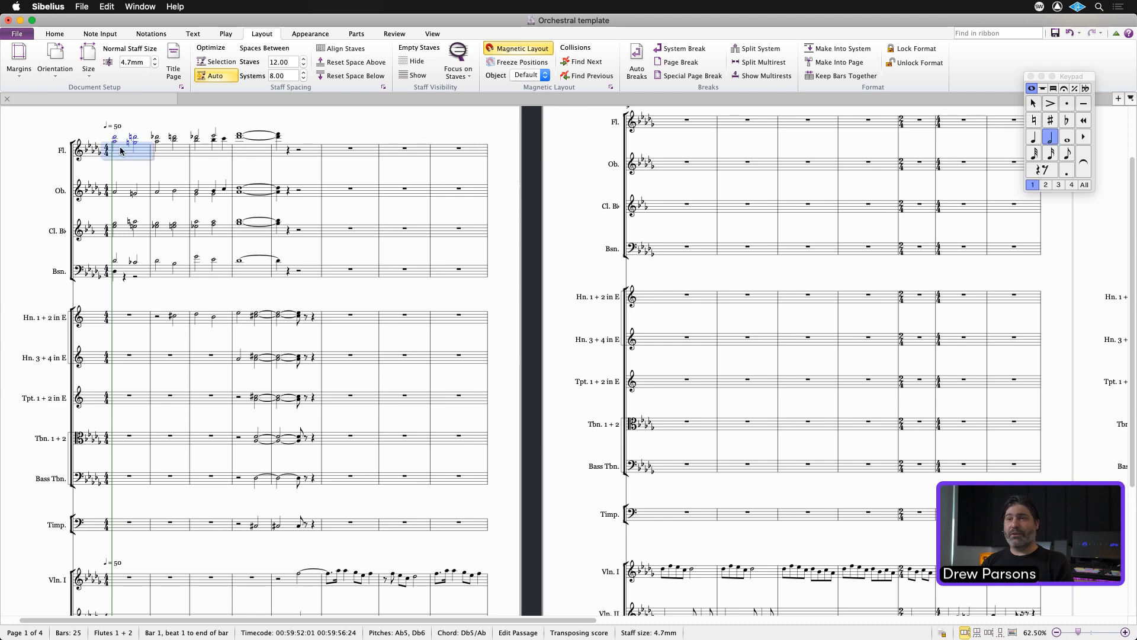
{"action": "left_click", "coordinate": [304, 153], "text": "shift"}
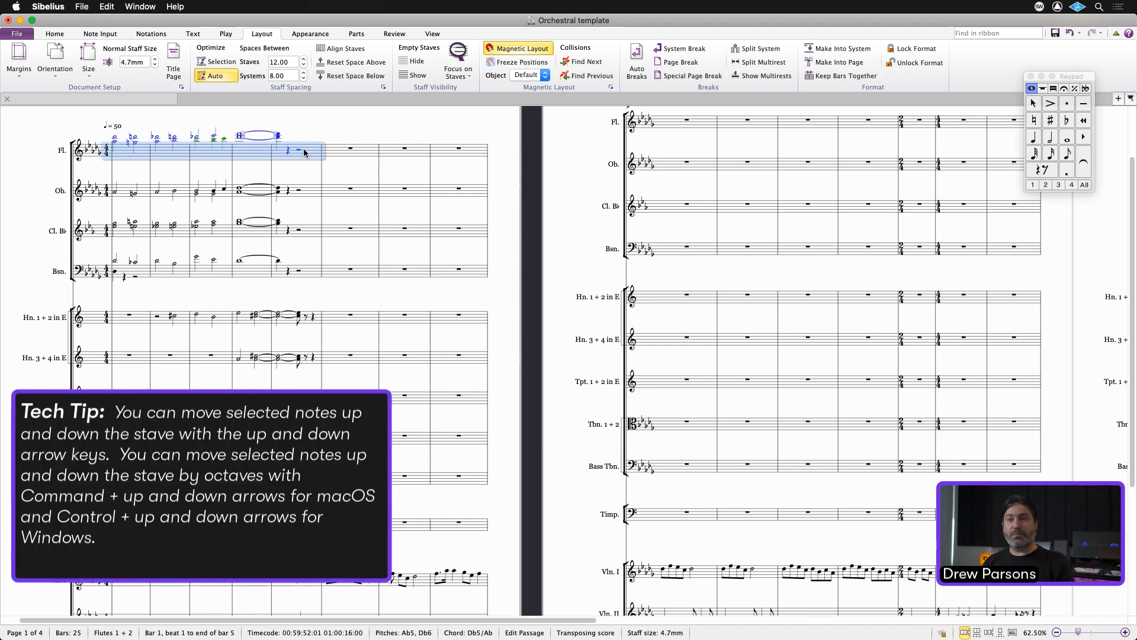
{"action": "key", "text": "super+Down"}
{"action": "key", "text": "super+Down"}
{"action": "key", "text": "super+Down"}
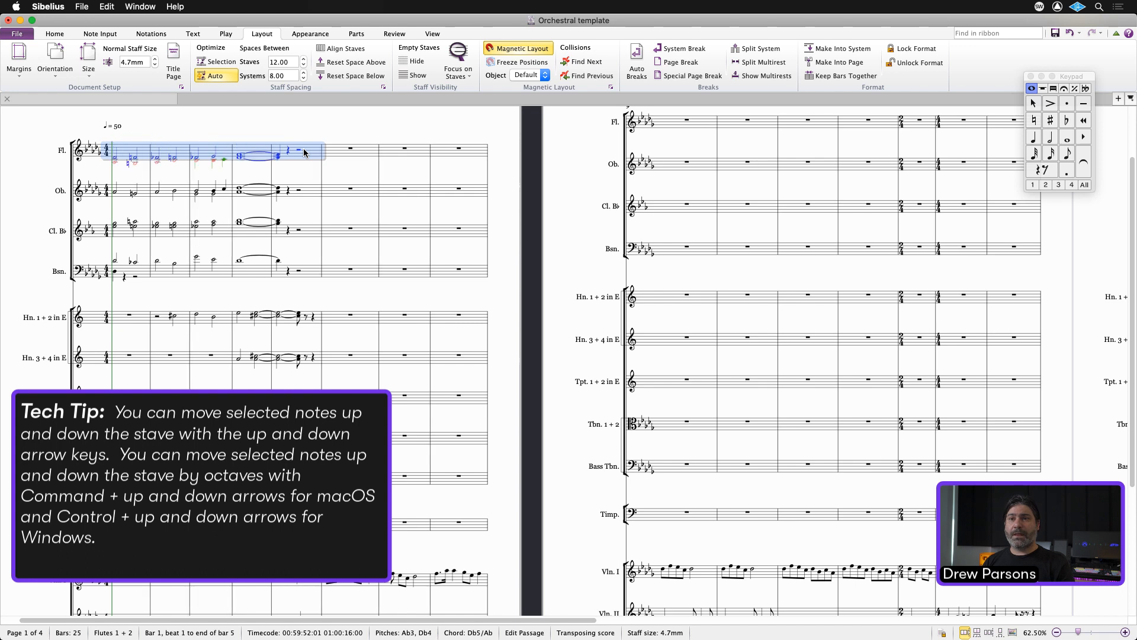
{"action": "key", "text": "super+Down"}
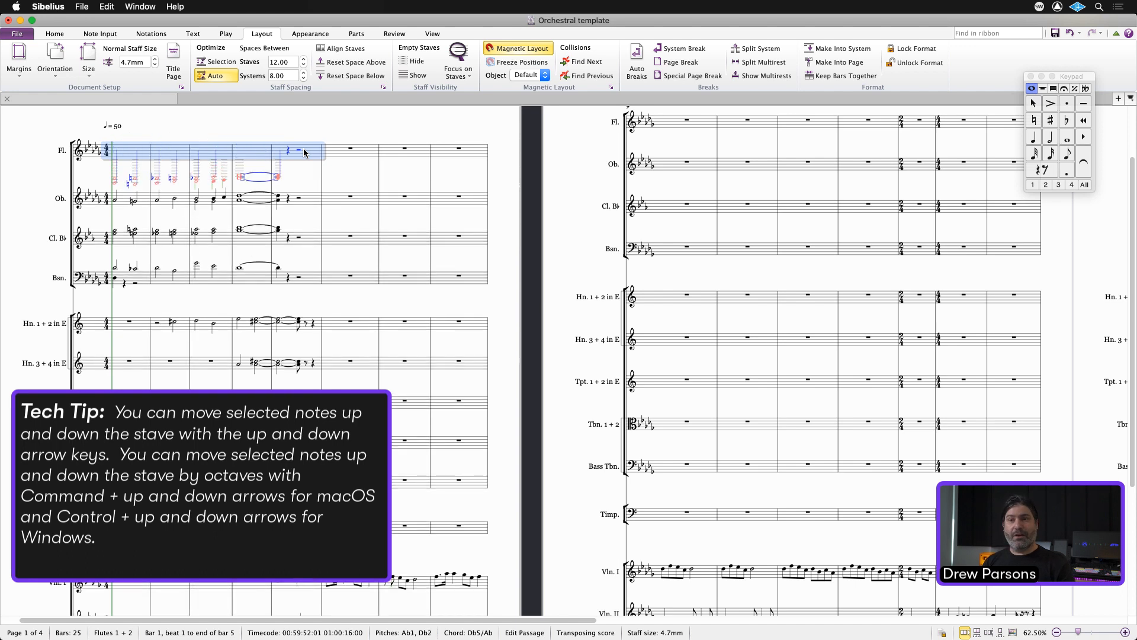
{"action": "key", "text": "super+Down"}
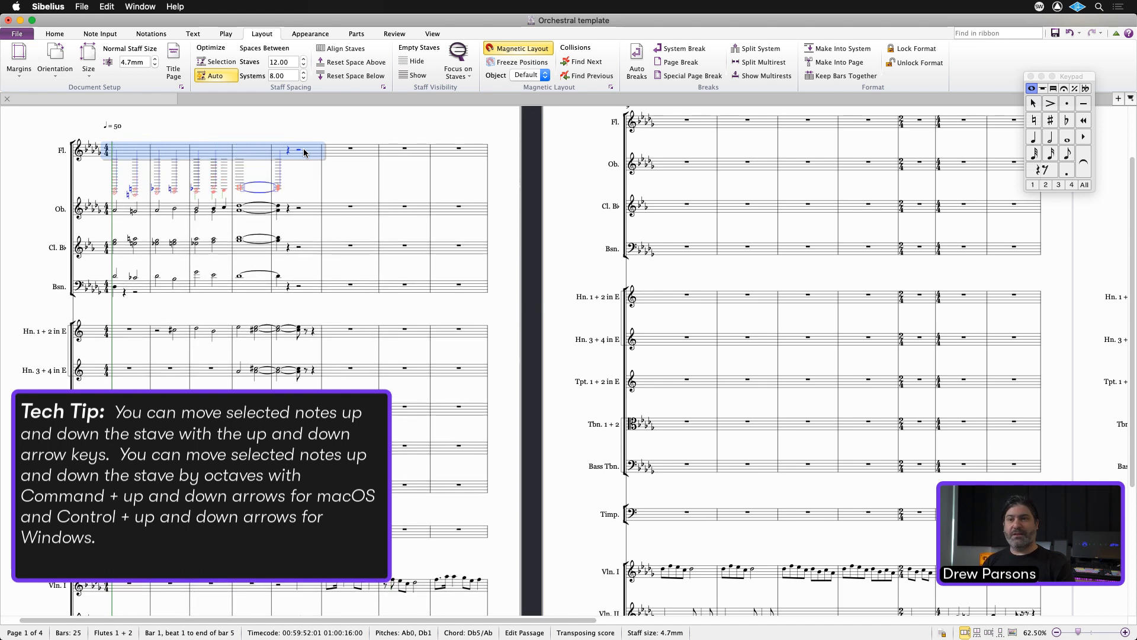
Transpose the selected flute passage back up five octaves to its original pitch.
{"action": "key", "text": "super+Up"}
{"action": "key", "text": "super+Up"}
{"action": "key", "text": "super+Up"}
{"action": "key", "text": "super+Up"}
{"action": "key", "text": "super+Up"}
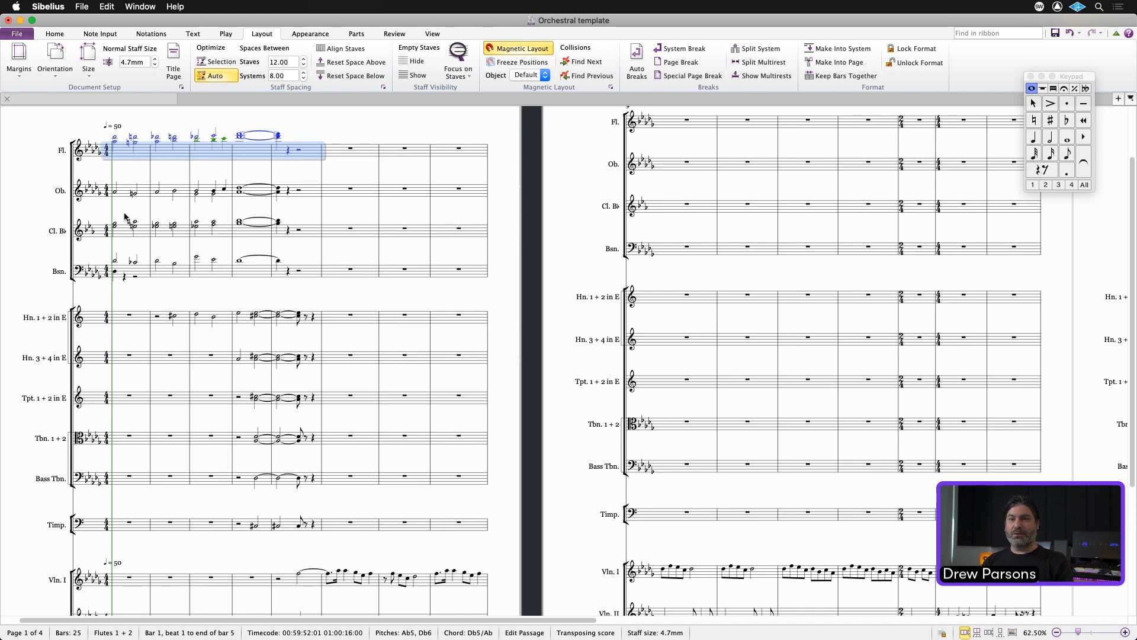
Filter the bottom chord notes in bars 1 to 5 of the flute through bassoon staves and move them to voice 2.
{"action": "left_click", "coordinate": [212, 211]}
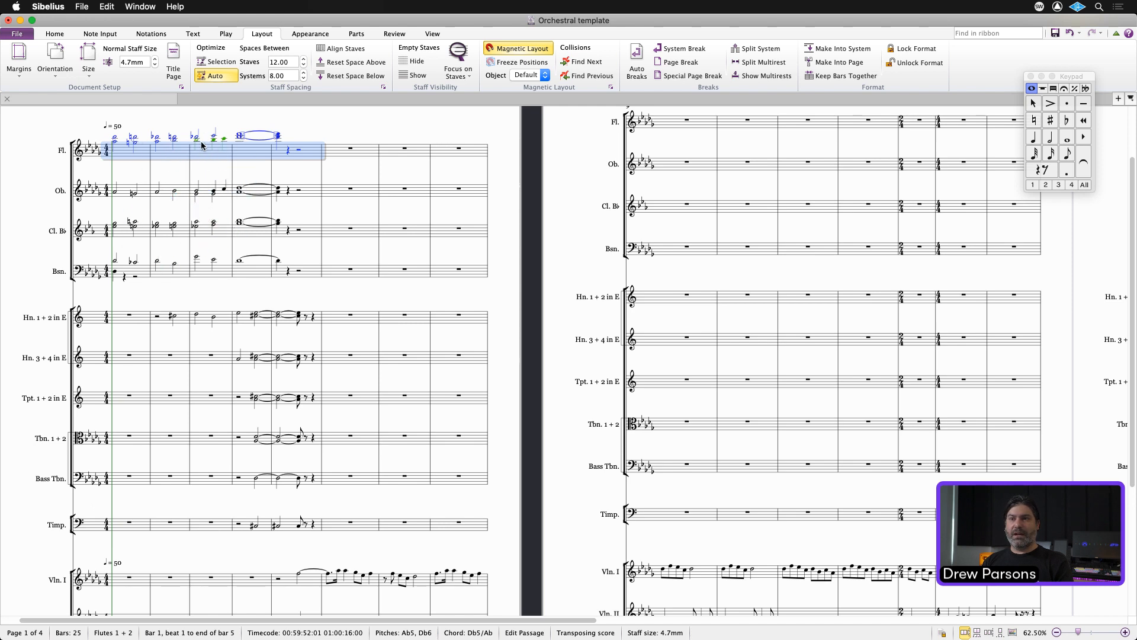
{"action": "left_click", "coordinate": [144, 147]}
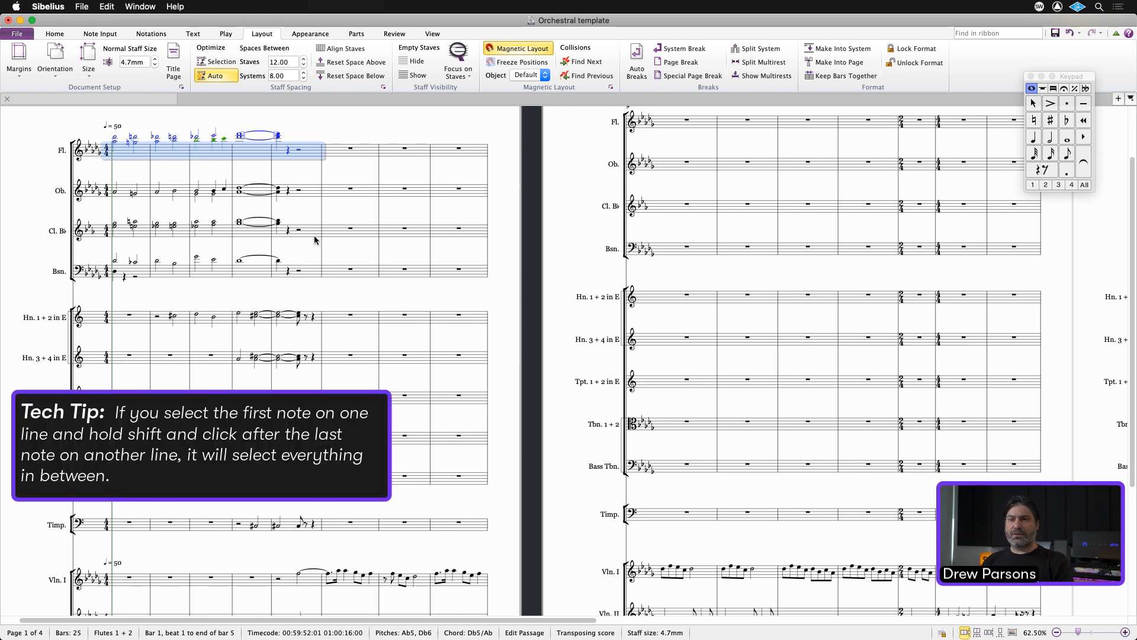
{"action": "left_click", "coordinate": [309, 274], "text": "shift"}
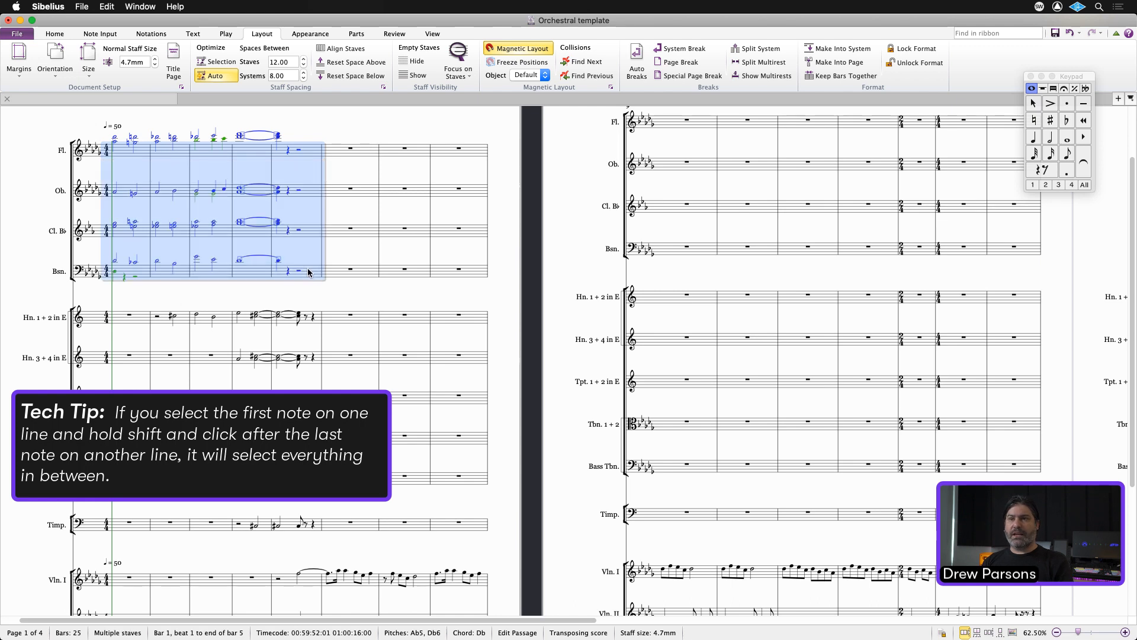
{"action": "left_click", "coordinate": [54, 34]}
{"action": "left_click", "coordinate": [399, 59]}
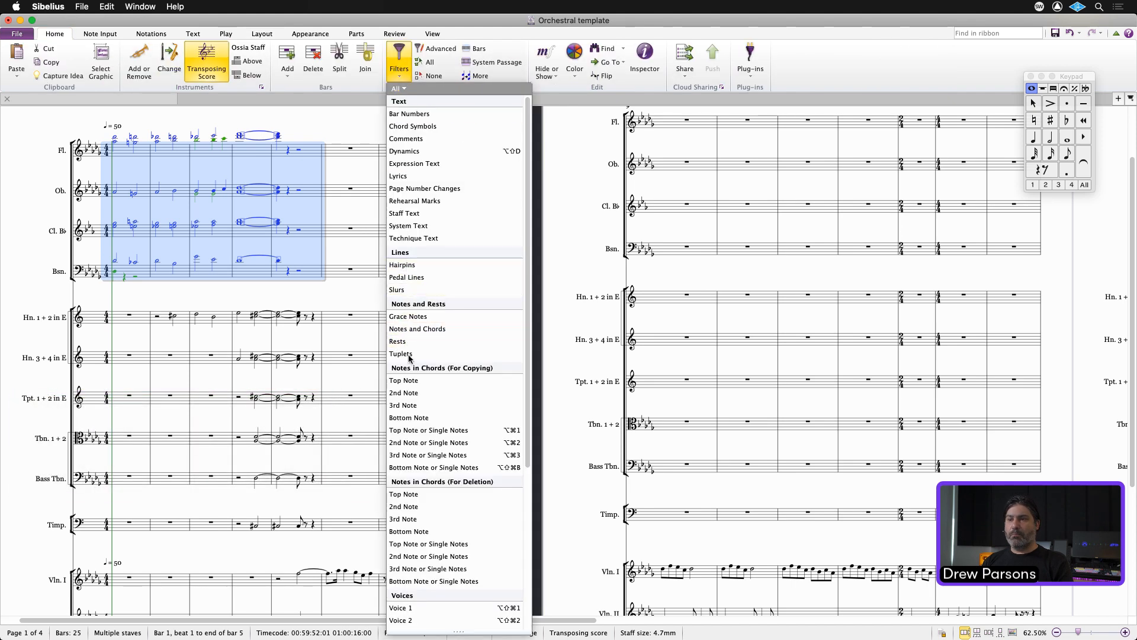
{"action": "left_click", "coordinate": [409, 417]}
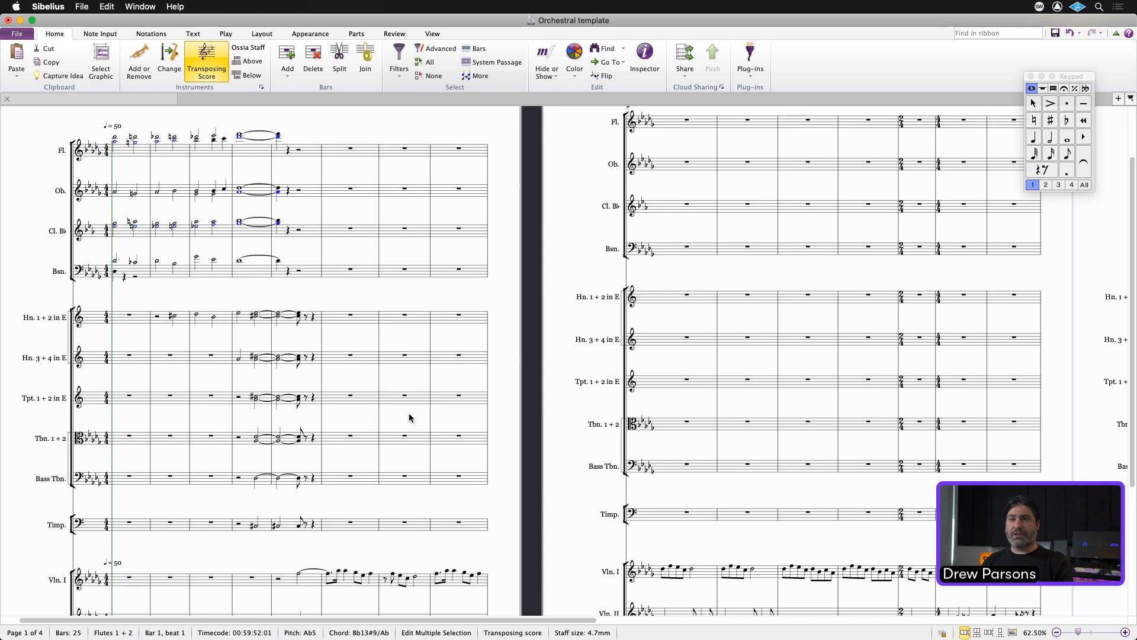
{"action": "right_click", "coordinate": [158, 144]}
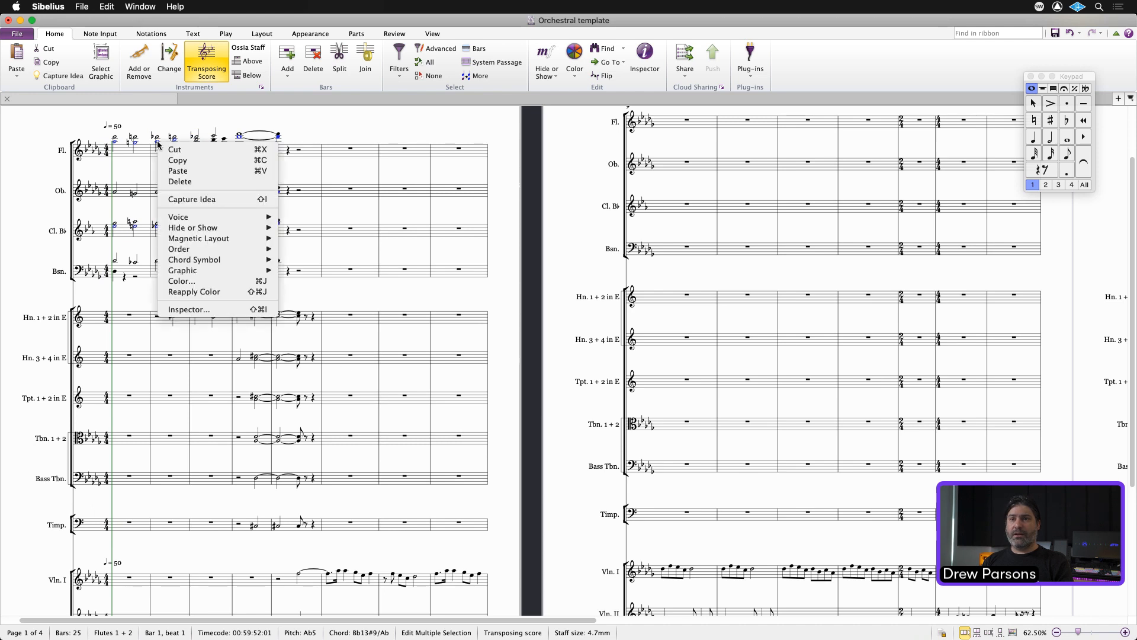
{"action": "mouse_move", "coordinate": [178, 217]}
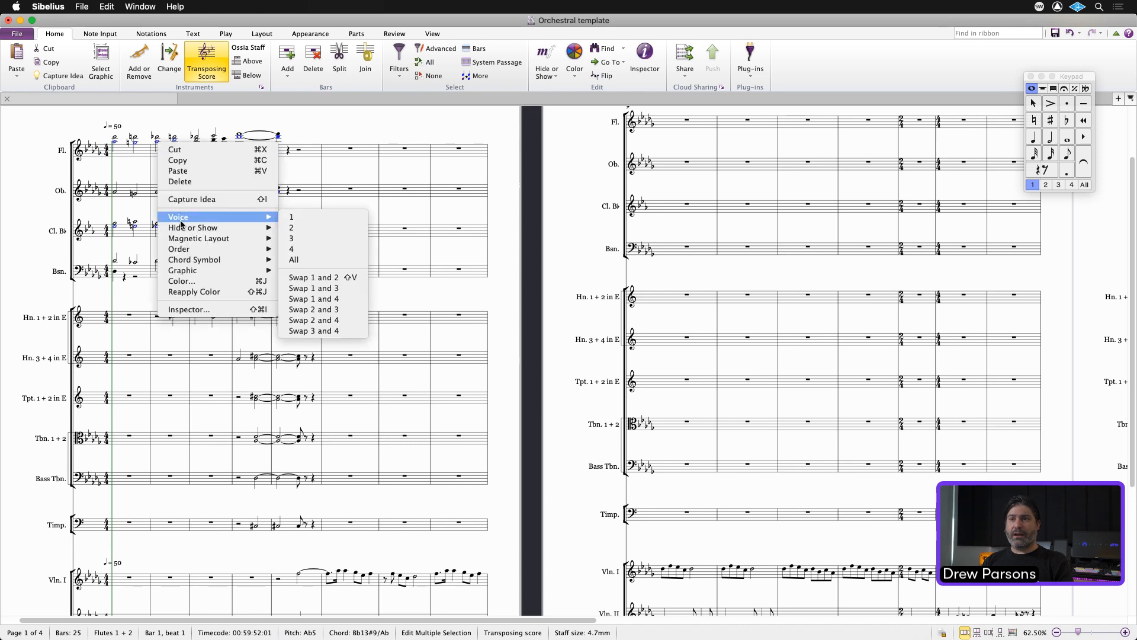
{"action": "left_click", "coordinate": [295, 230]}
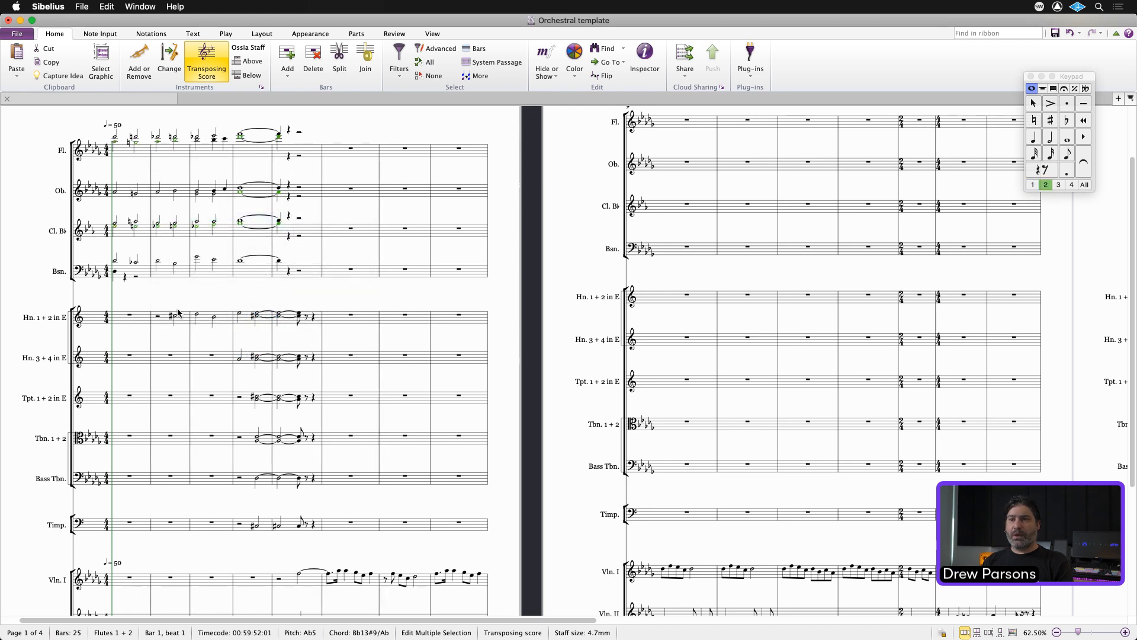
Filter the bottom chord notes in bars 4 and 5 from Horns 1 + 2 through Bass Trombone, move them to voice 2, and clear the selection.
{"action": "left_click", "coordinate": [247, 323]}
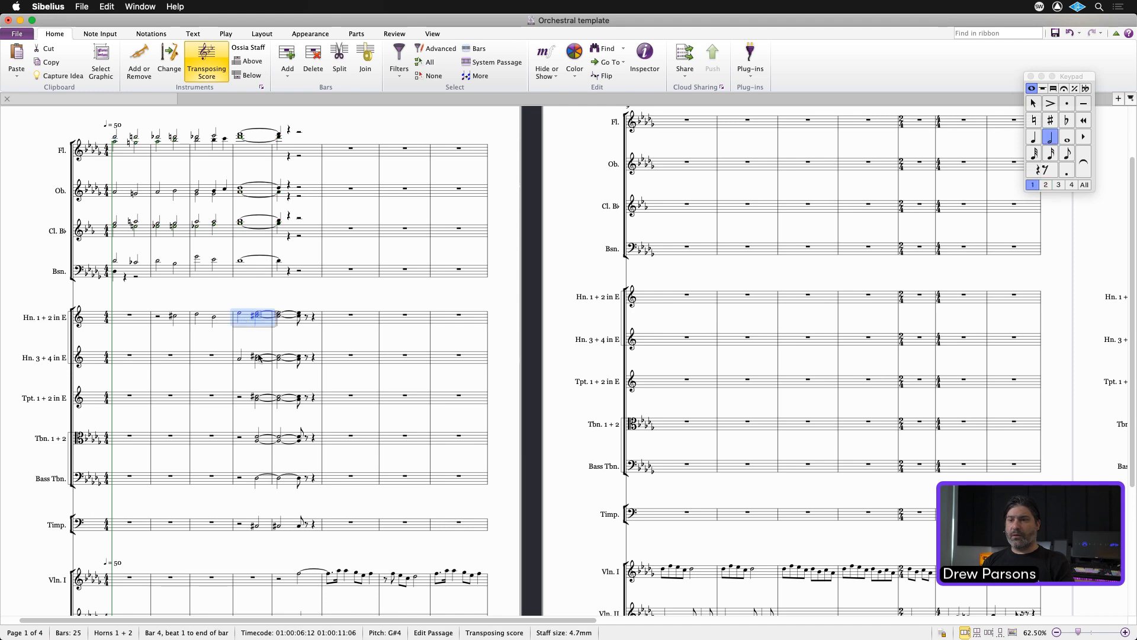
{"action": "left_click", "coordinate": [318, 485], "text": "shift"}
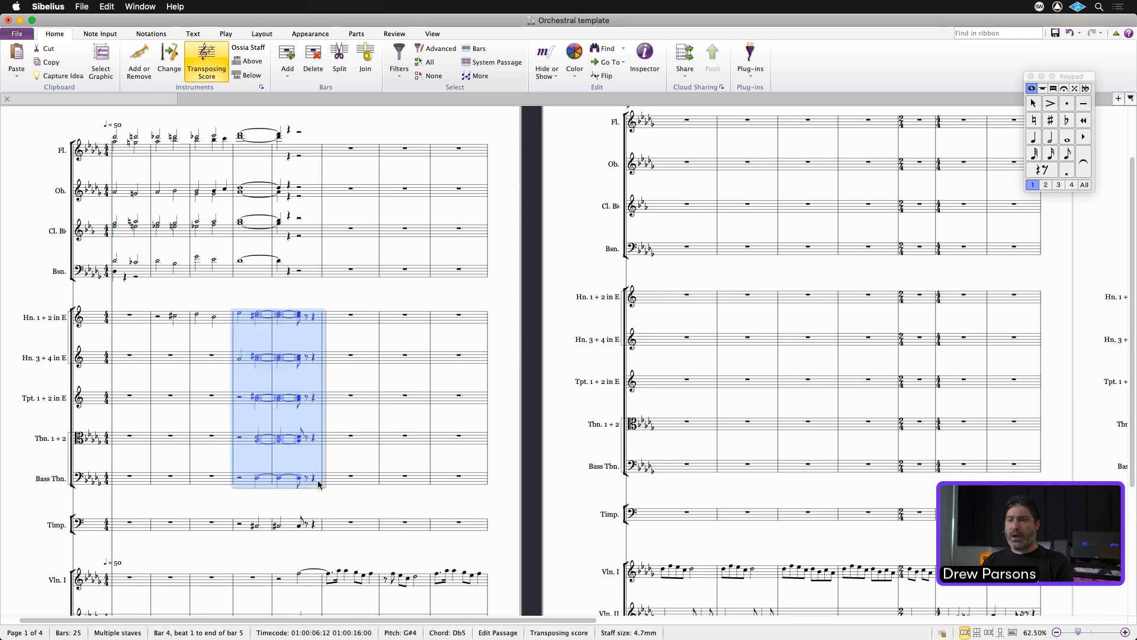
{"action": "right_click", "coordinate": [318, 484]}
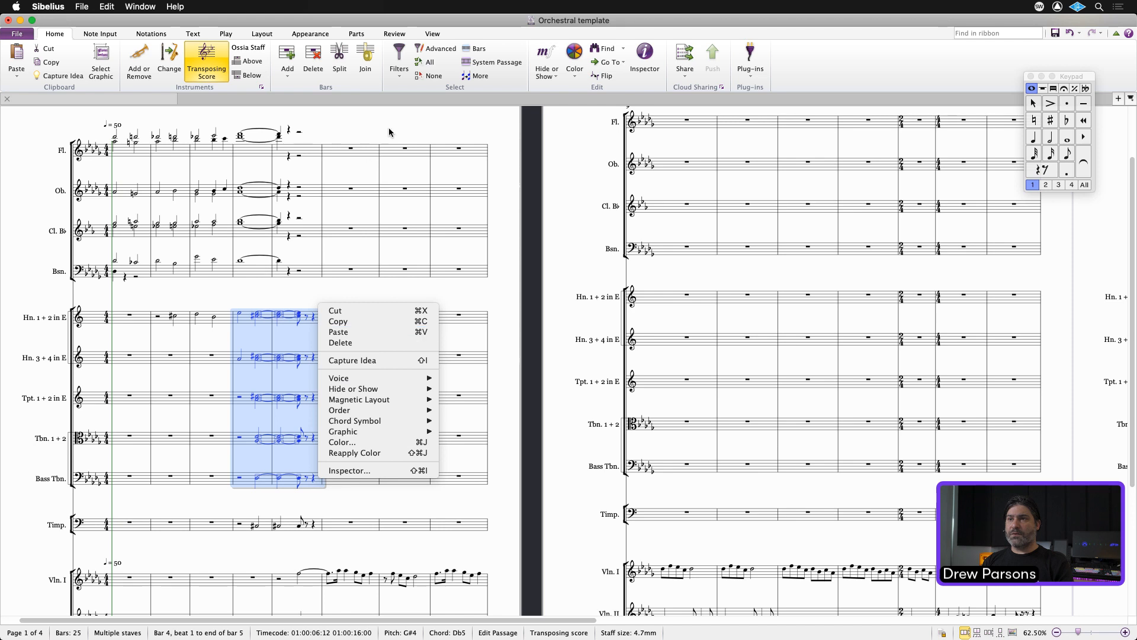
{"action": "left_click", "coordinate": [395, 70]}
{"action": "left_click", "coordinate": [396, 70]}
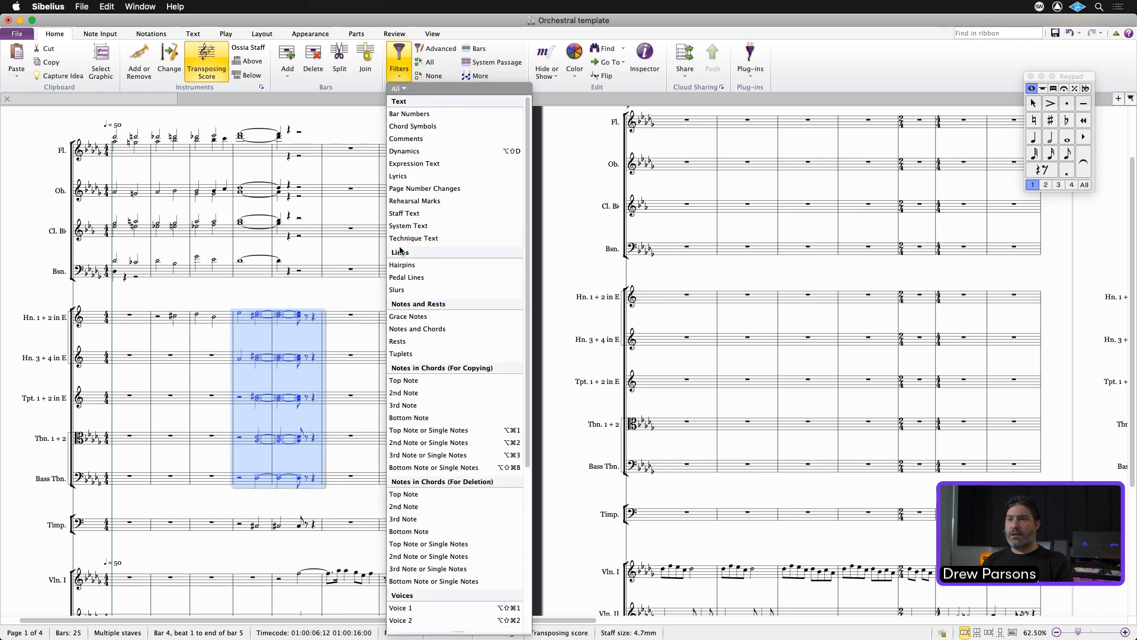
{"action": "left_click", "coordinate": [398, 416]}
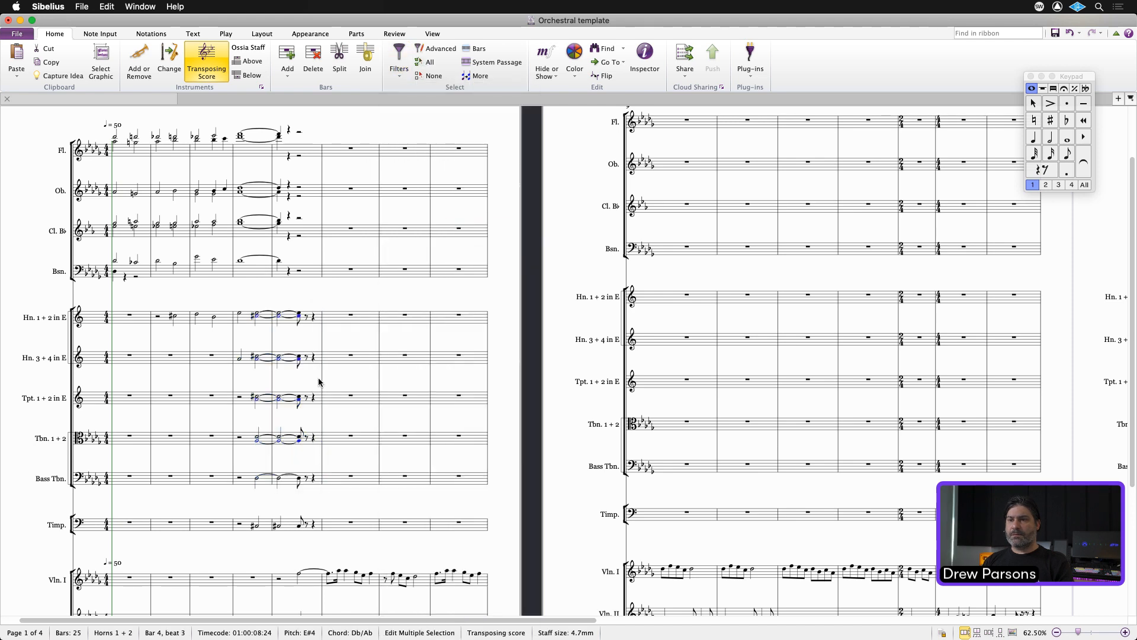
{"action": "right_click", "coordinate": [278, 320]}
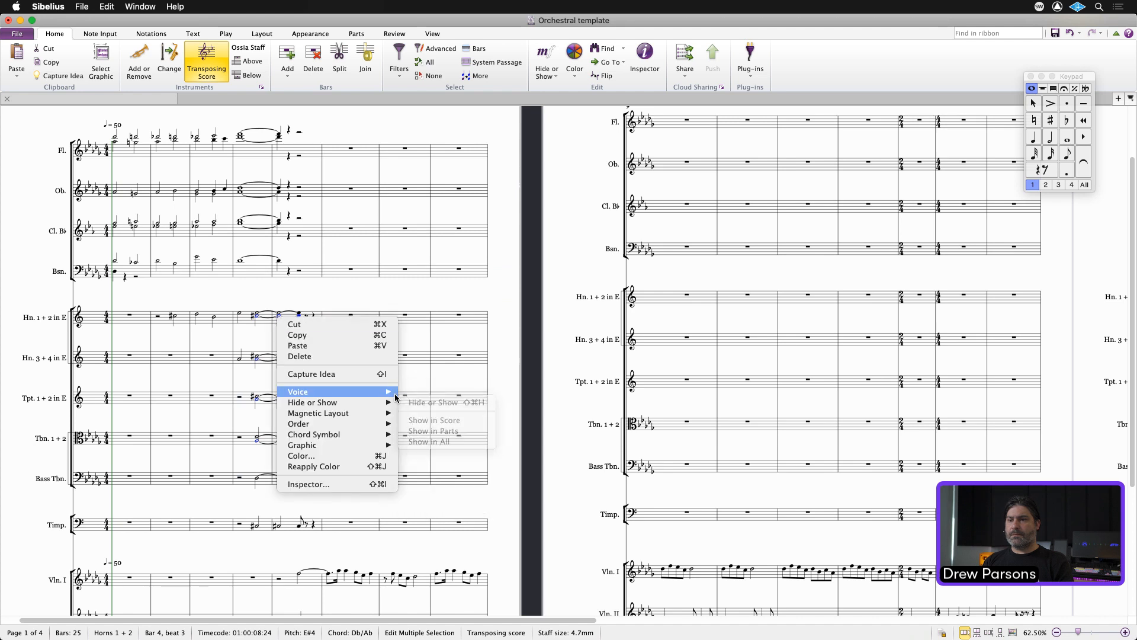
{"action": "left_click", "coordinate": [410, 405]}
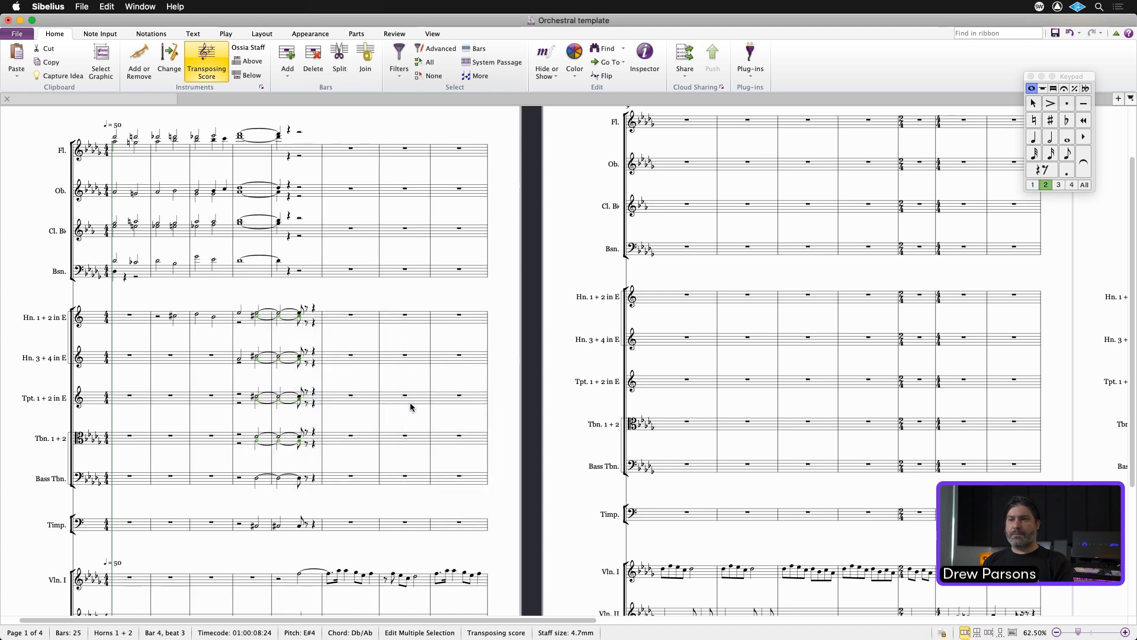
{"action": "key", "text": "Escape"}
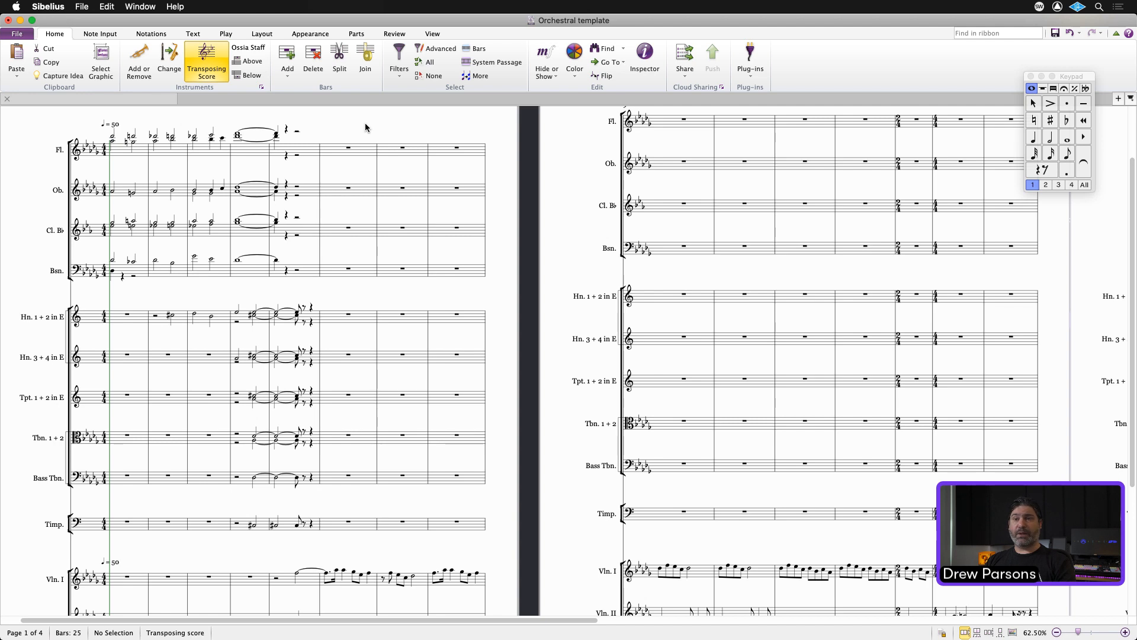
Replace the metronome mark at the start of bar 1 with the tempo text Largo.
{"action": "left_click", "coordinate": [107, 126]}
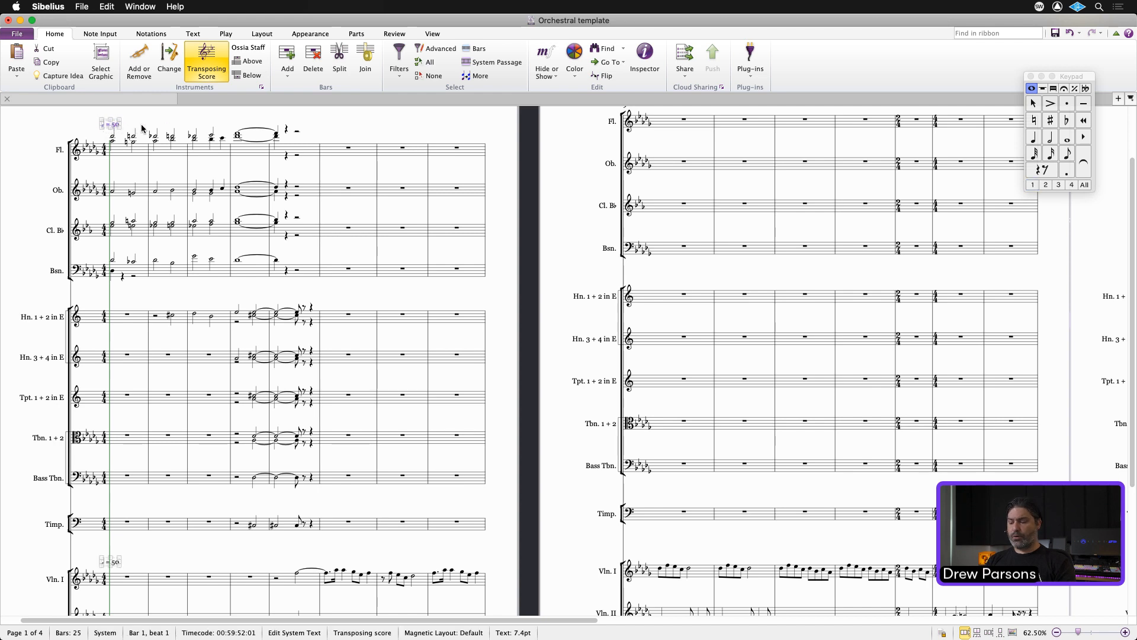
{"action": "key", "text": "Delete"}
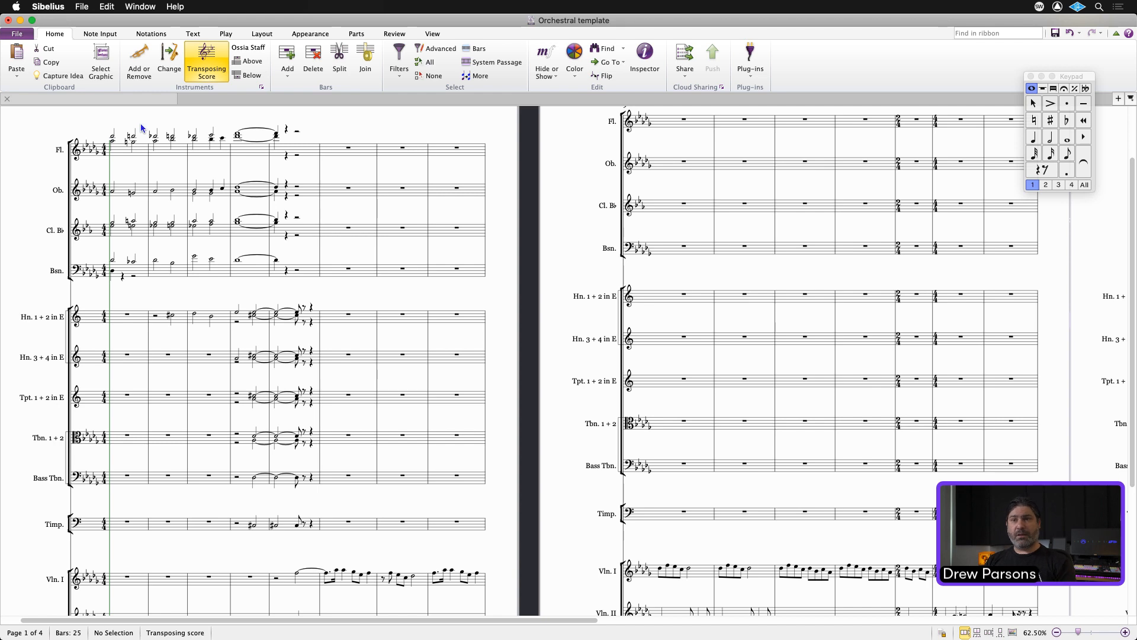
{"action": "left_click", "coordinate": [109, 127]}
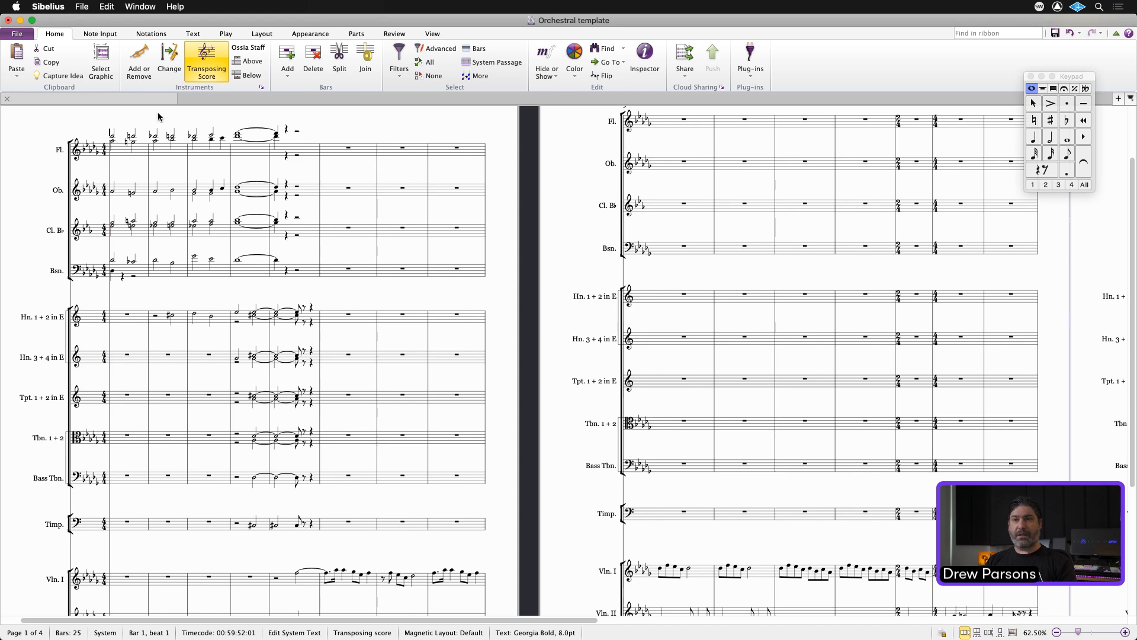
{"action": "right_click", "coordinate": [111, 135]}
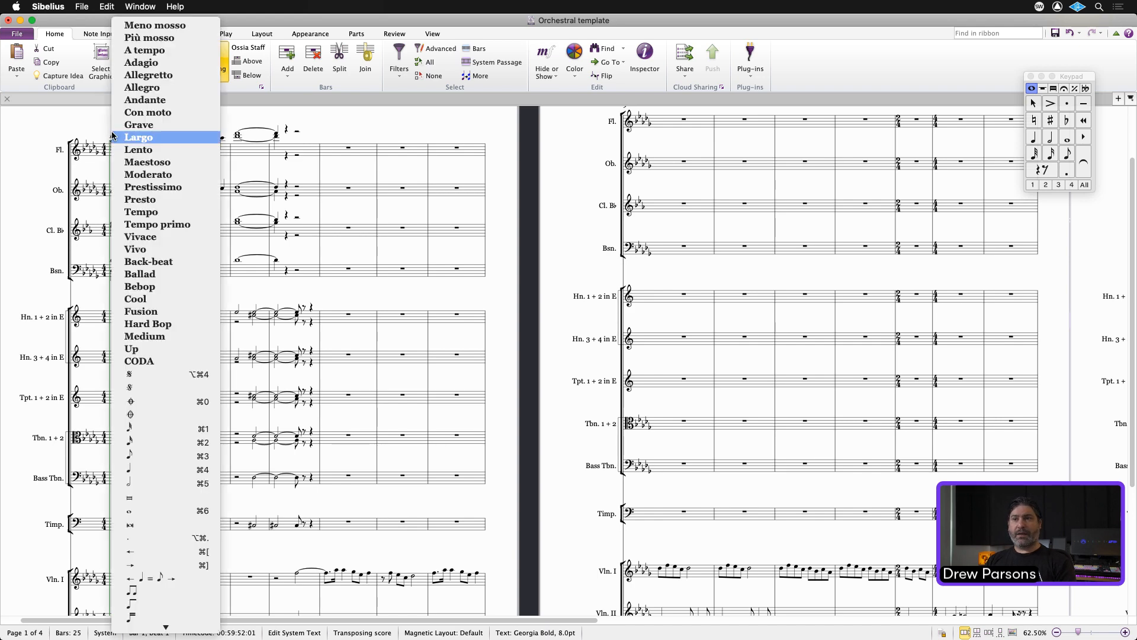
{"action": "left_click", "coordinate": [129, 137]}
{"action": "key", "text": "Escape"}
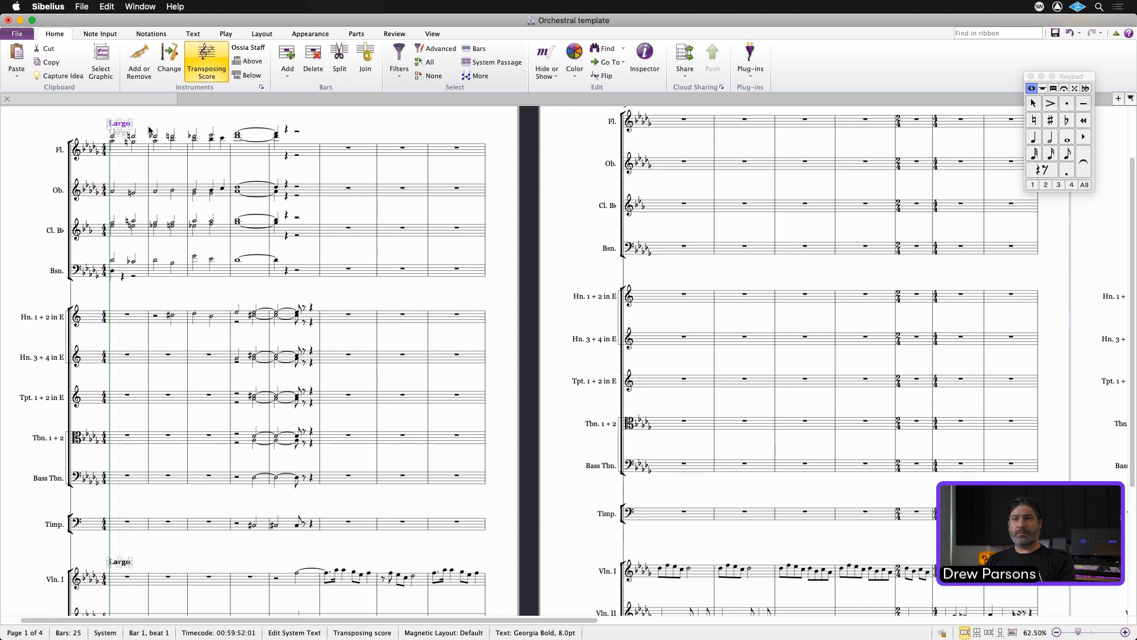
{"action": "key", "text": "Escape"}
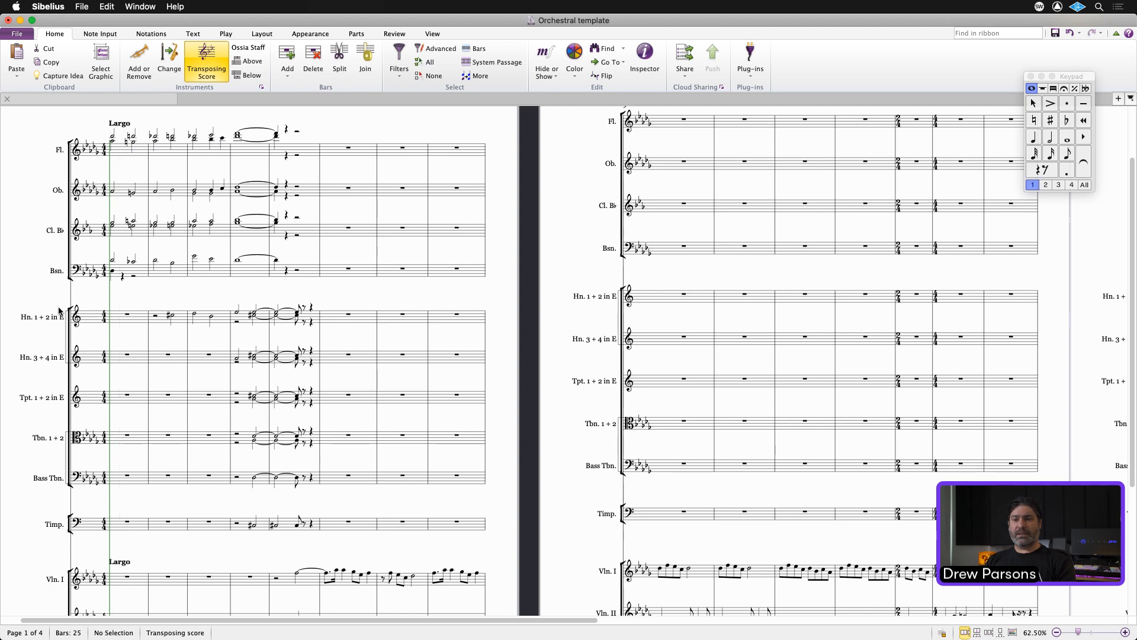
{"action": "left_click", "coordinate": [207, 553]}
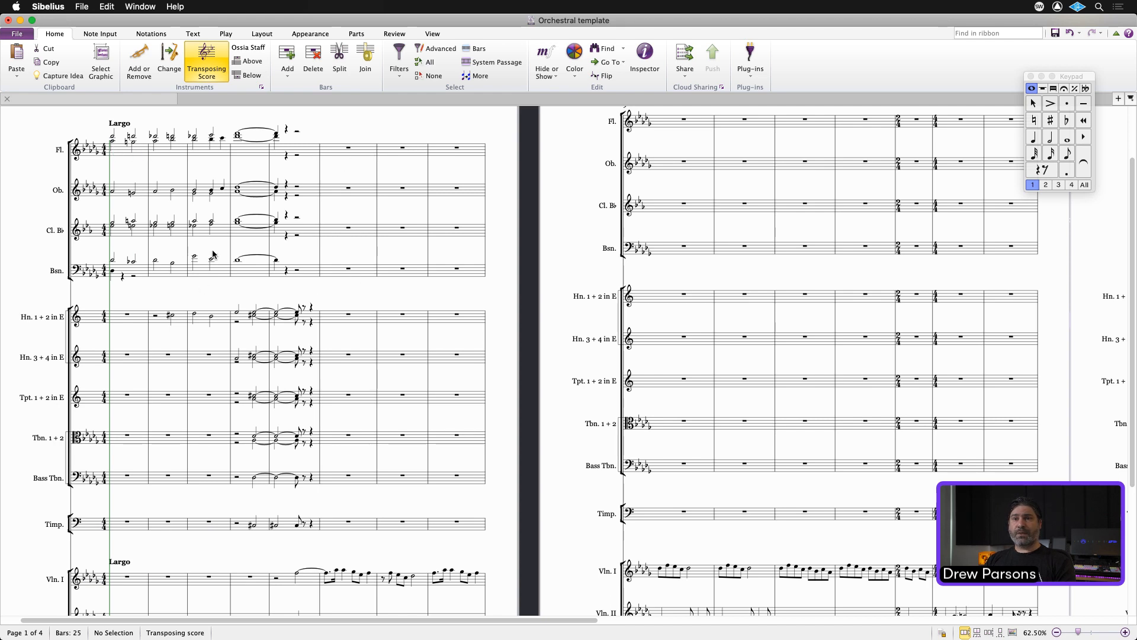
Add a pp dynamic under the first flute notes in bar 1.
{"action": "left_click", "coordinate": [113, 142]}
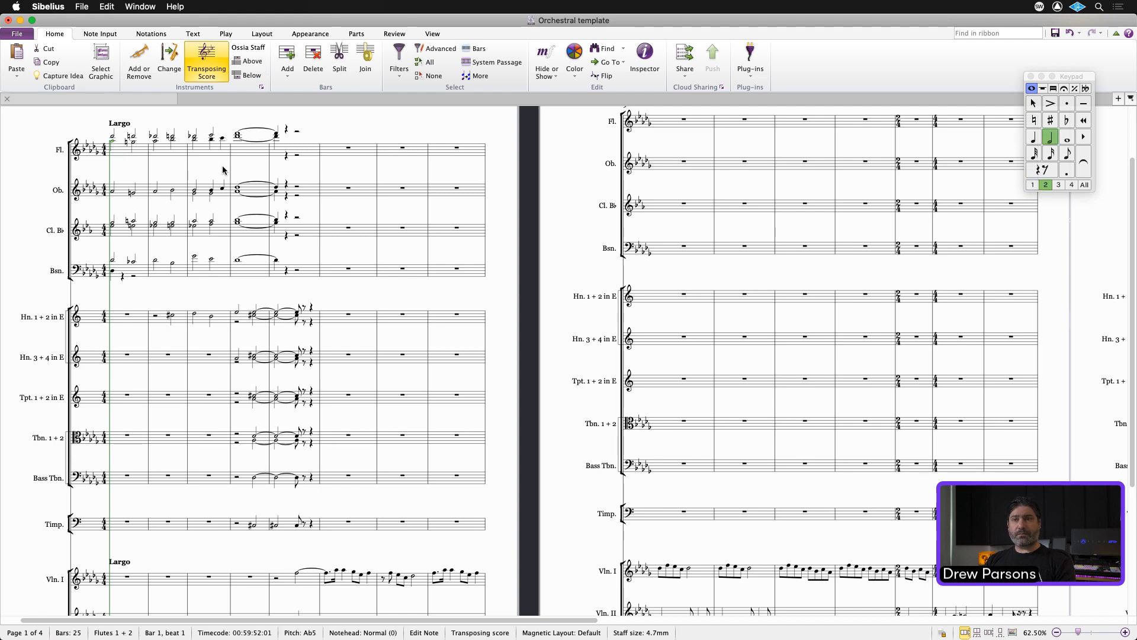
{"action": "left_click", "coordinate": [113, 138], "text": "shift"}
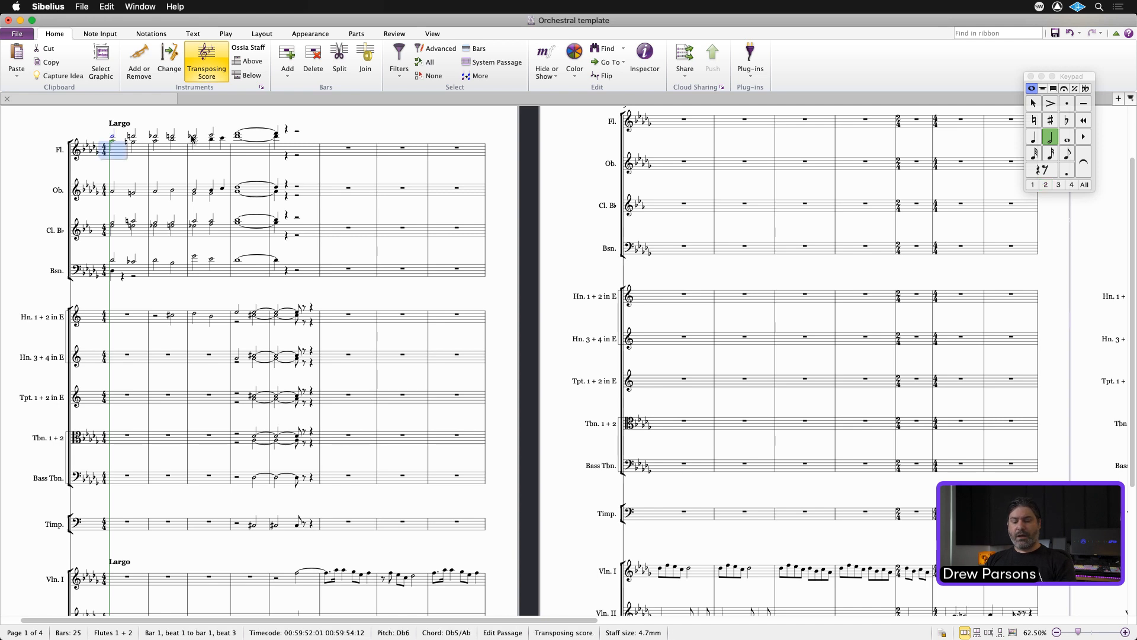
{"action": "key", "text": "super+e"}
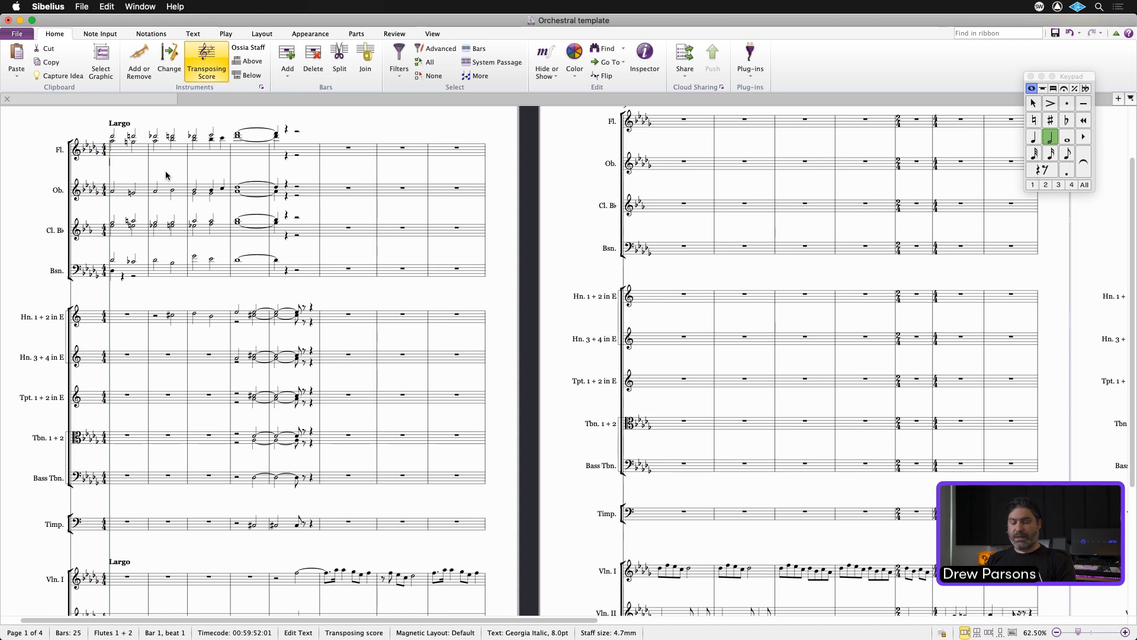
{"action": "type", "text": "pp"}
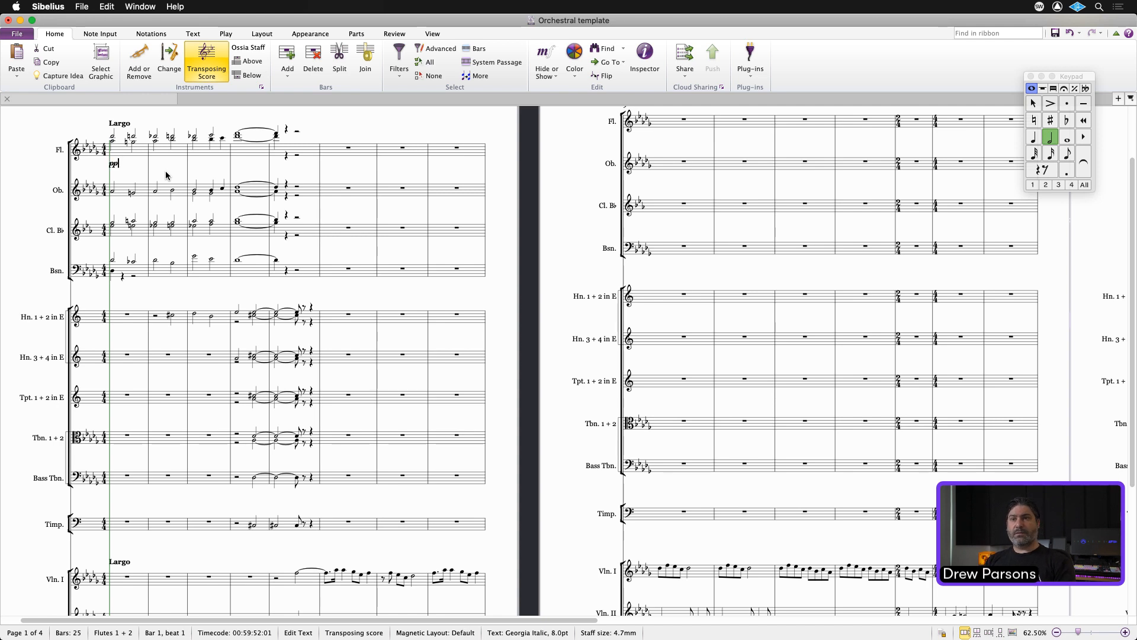
{"action": "key", "text": "Escape"}
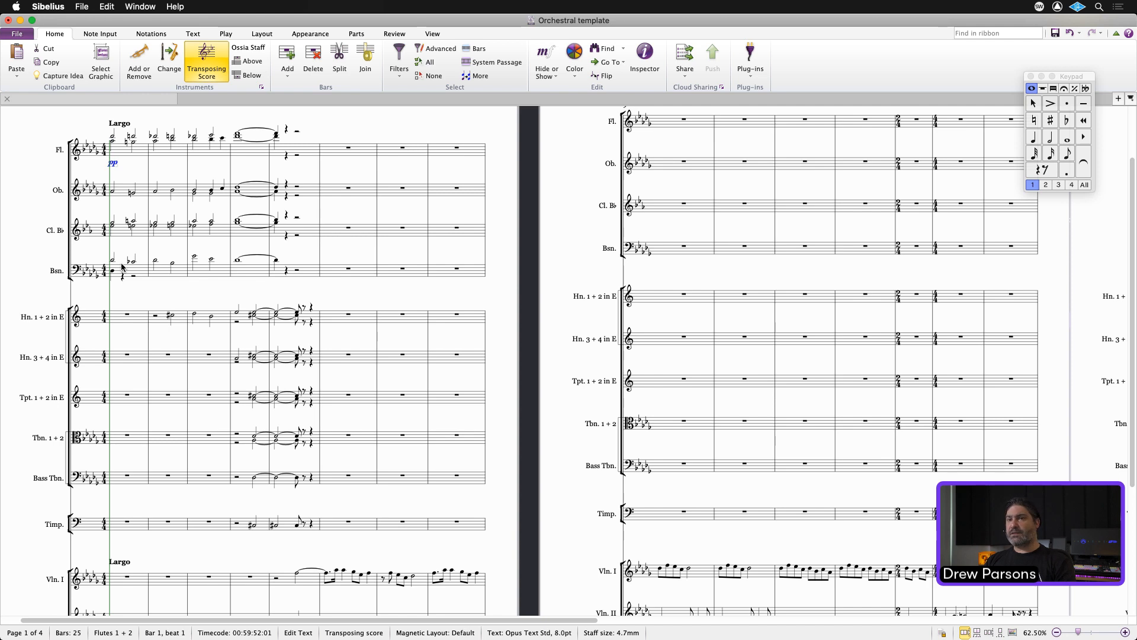
Add a pp dynamic at the start of bar 1 on the oboe, clarinet and bassoon staves together.
{"action": "left_click", "coordinate": [112, 191]}
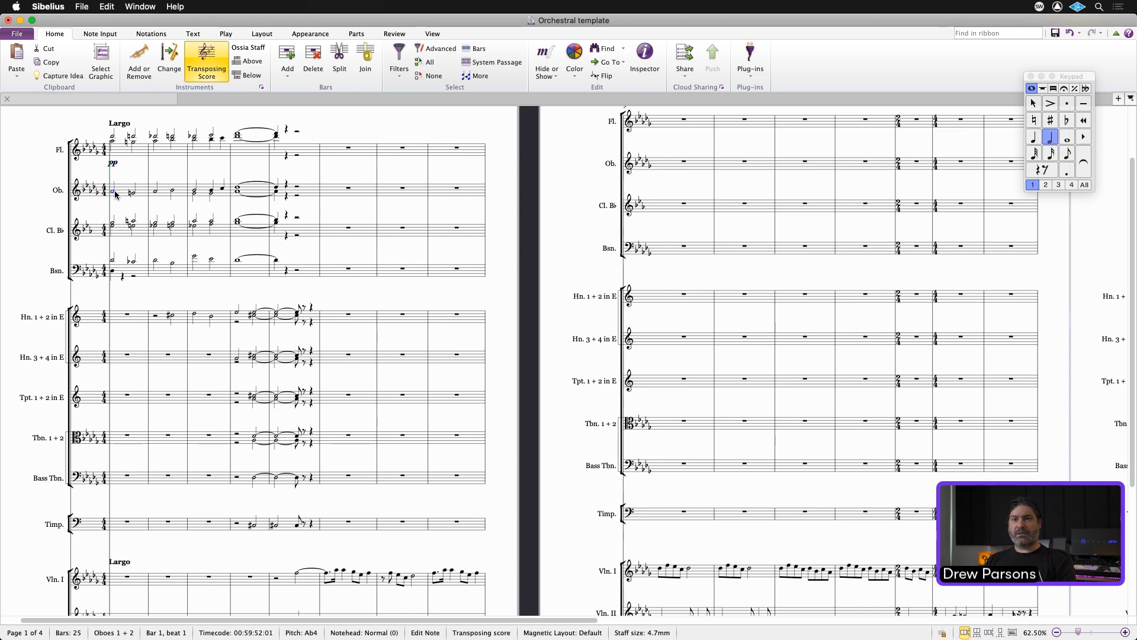
{"action": "left_click", "coordinate": [116, 236], "text": "shift"}
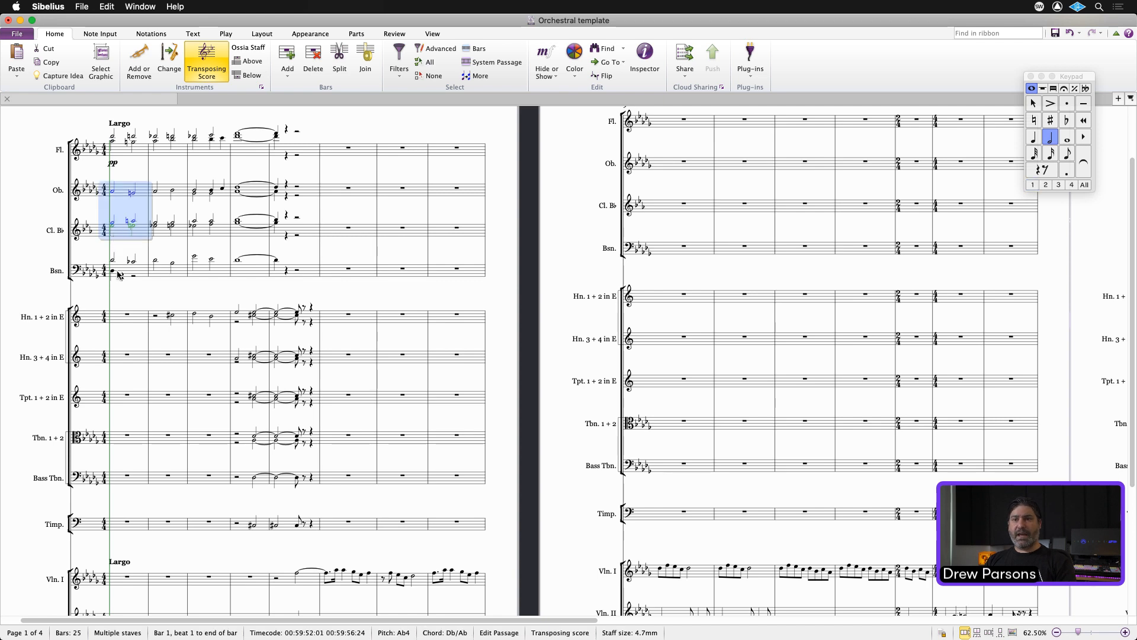
{"action": "left_click", "coordinate": [118, 276], "text": "shift"}
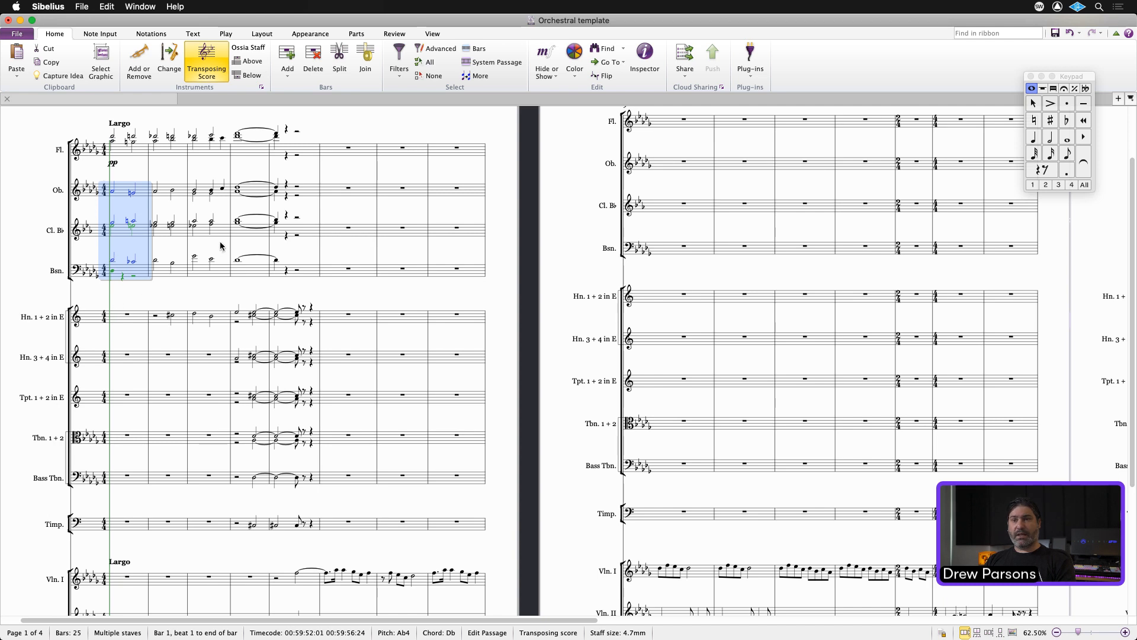
{"action": "key", "text": "Escape"}
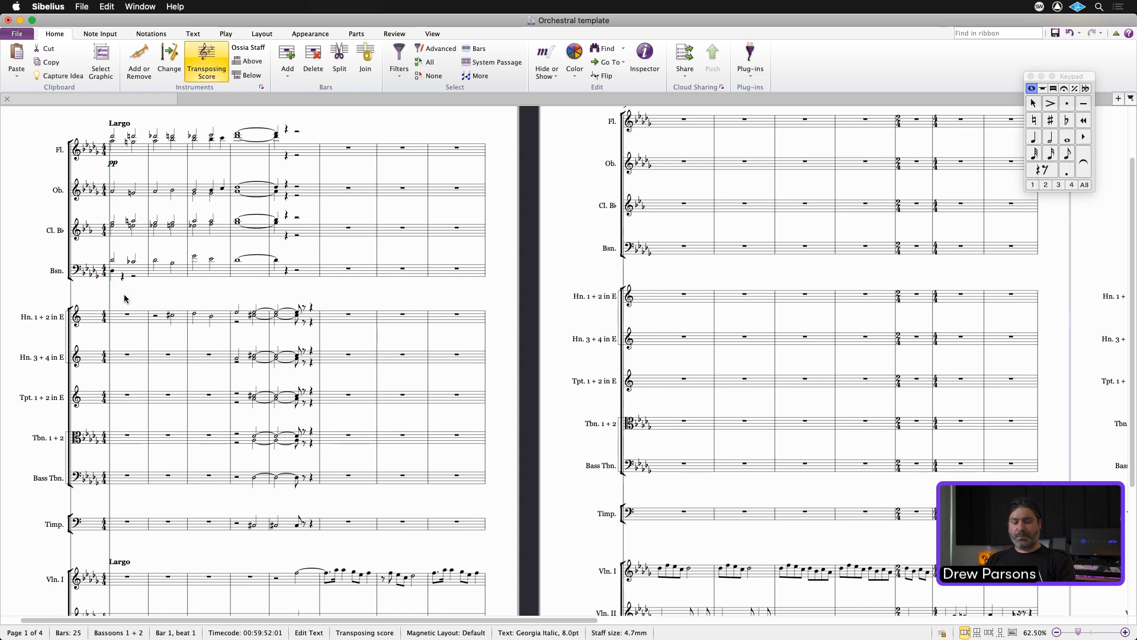
{"action": "key", "text": "super+p"}
{"action": "key", "text": "super+p"}
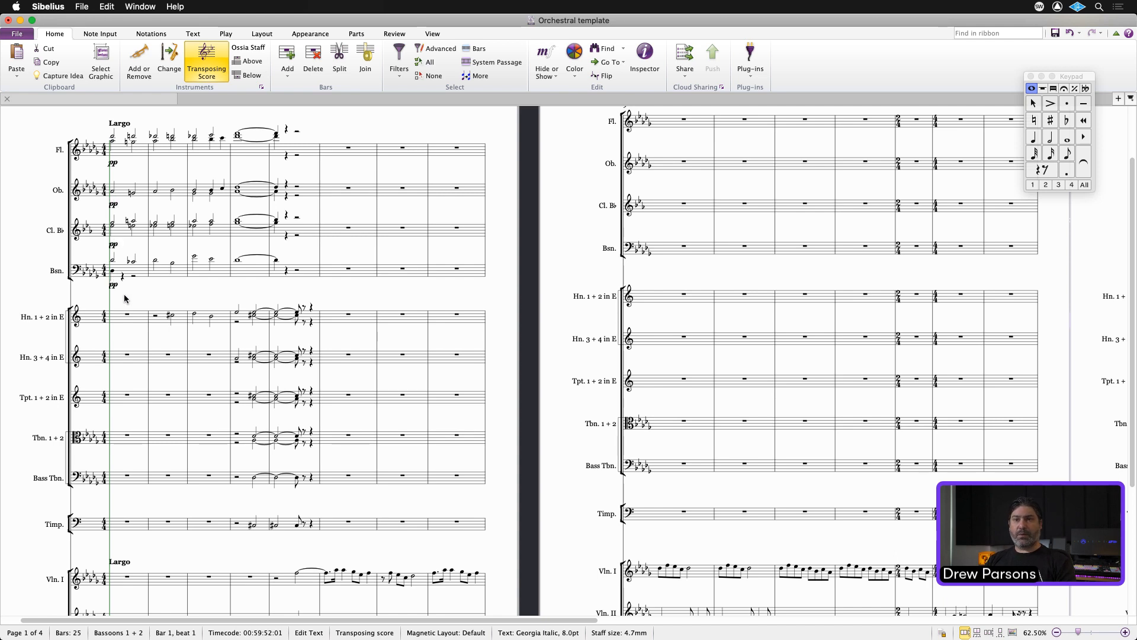
{"action": "key", "text": "Escape"}
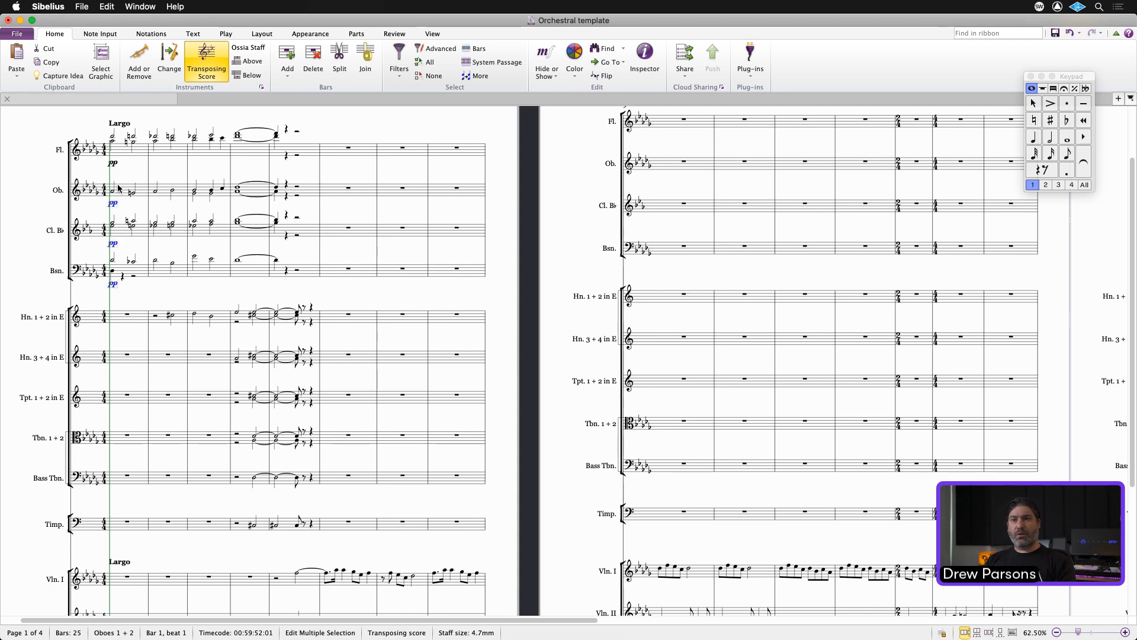
Add the expression text cresc. at the start of bar 2 on the flute through bassoon staves.
{"action": "left_click", "coordinate": [155, 144]}
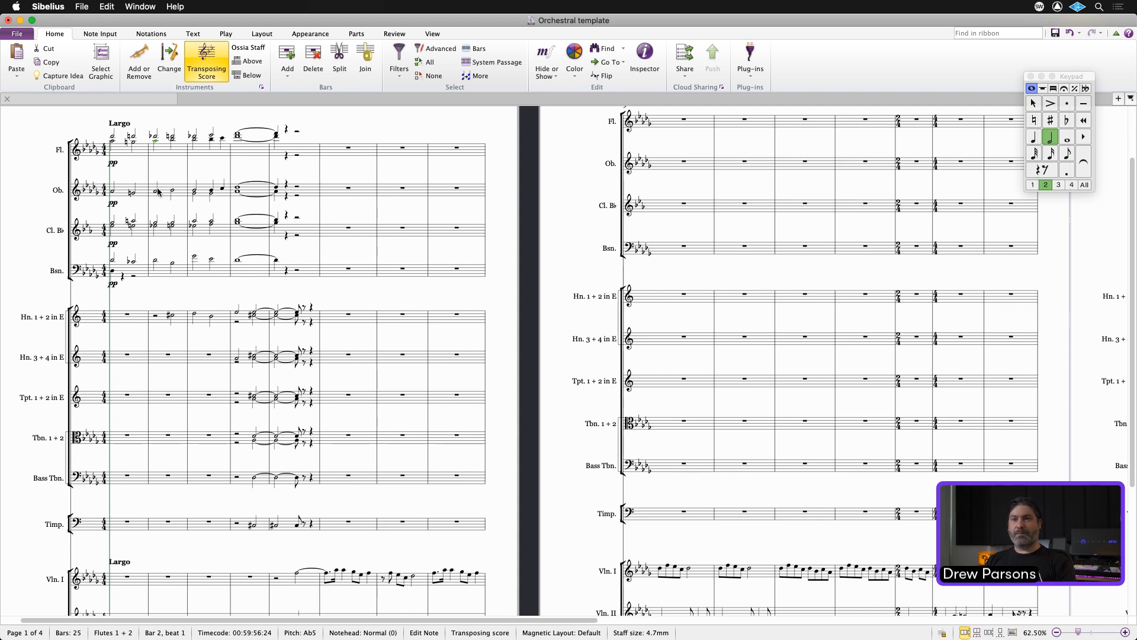
{"action": "left_click", "coordinate": [161, 153]}
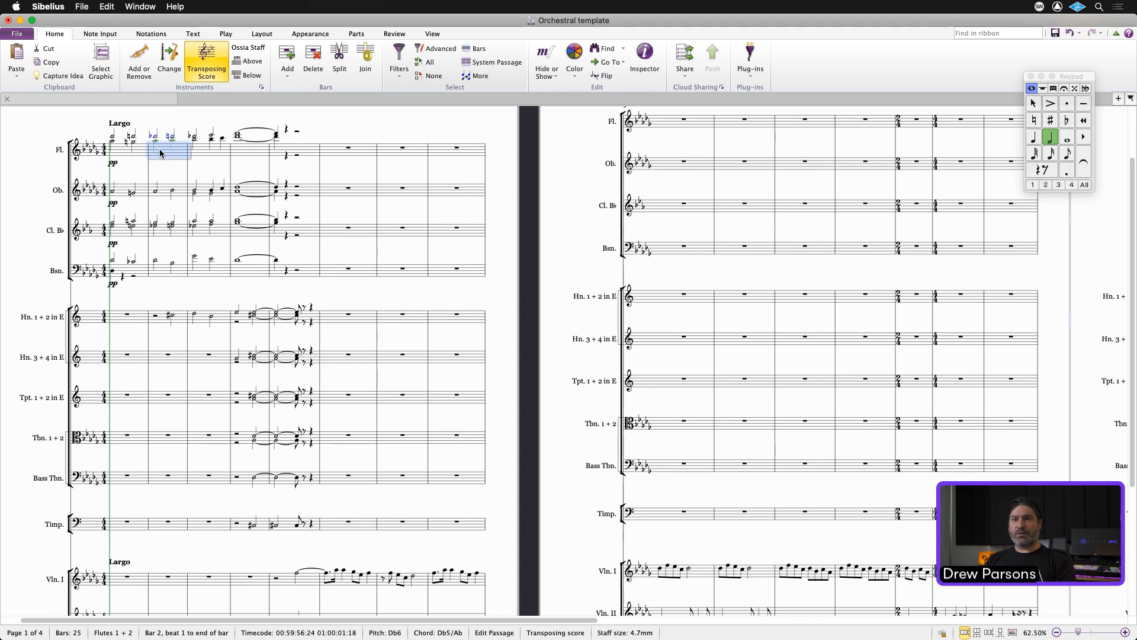
{"action": "left_click", "coordinate": [166, 204], "text": "shift"}
{"action": "left_click", "coordinate": [164, 236], "text": "shift"}
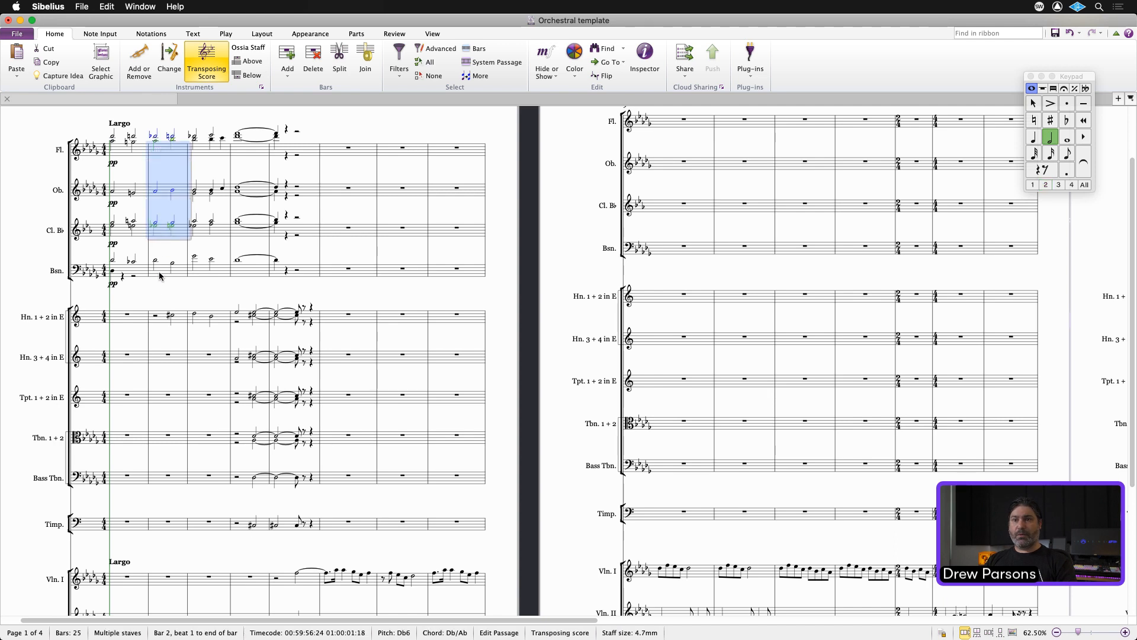
{"action": "left_click", "coordinate": [160, 274], "text": "shift"}
{"action": "key", "text": "super+e"}
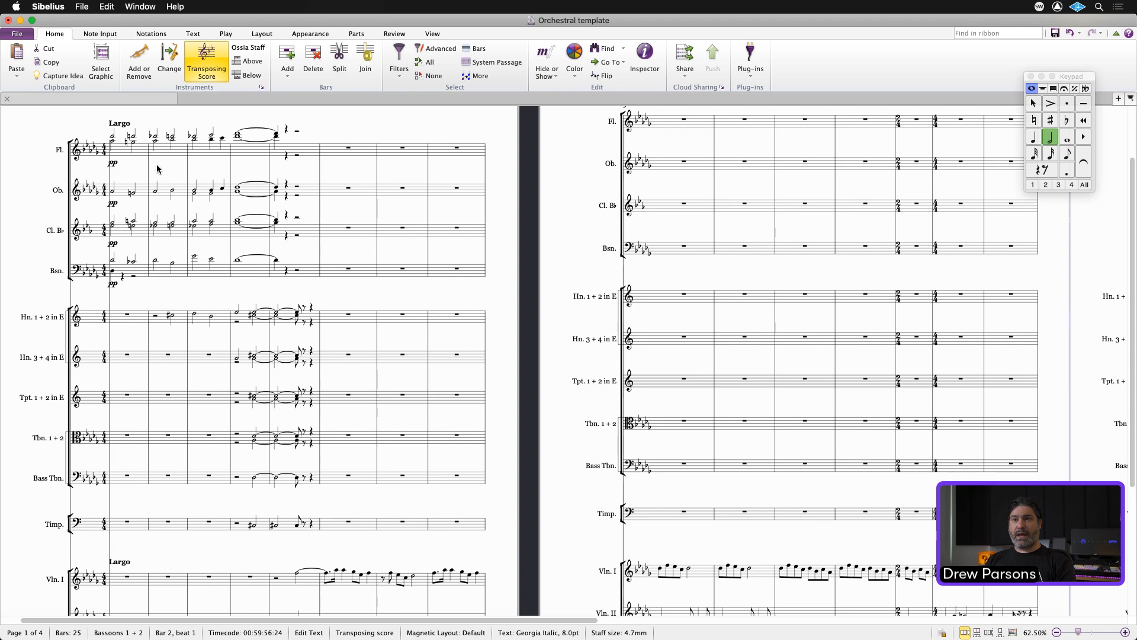
{"action": "right_click", "coordinate": [153, 165]}
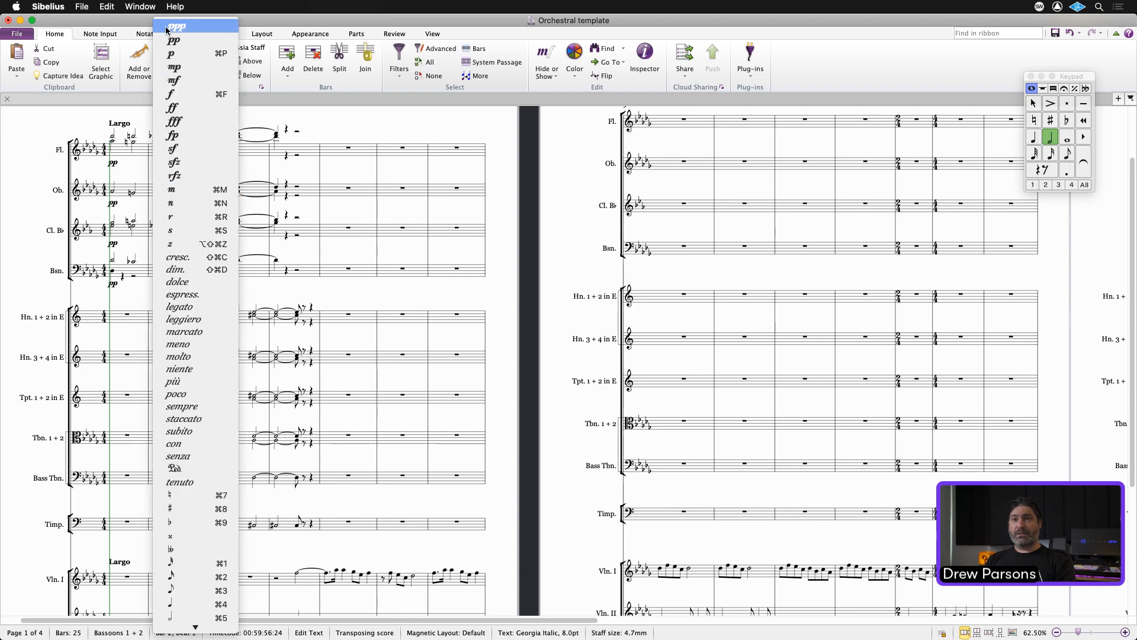
{"action": "left_click", "coordinate": [177, 257]}
{"action": "key", "text": "Escape"}
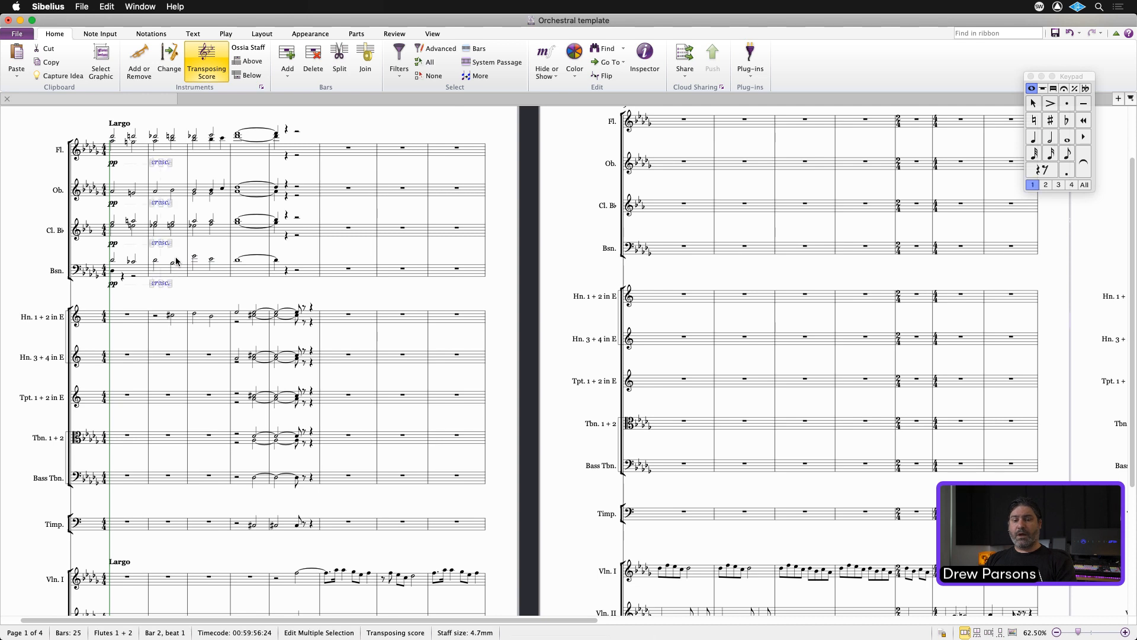
Add an fz dynamic at the start of bar 3 on the flute through bassoon staves.
{"action": "left_click", "coordinate": [197, 155]}
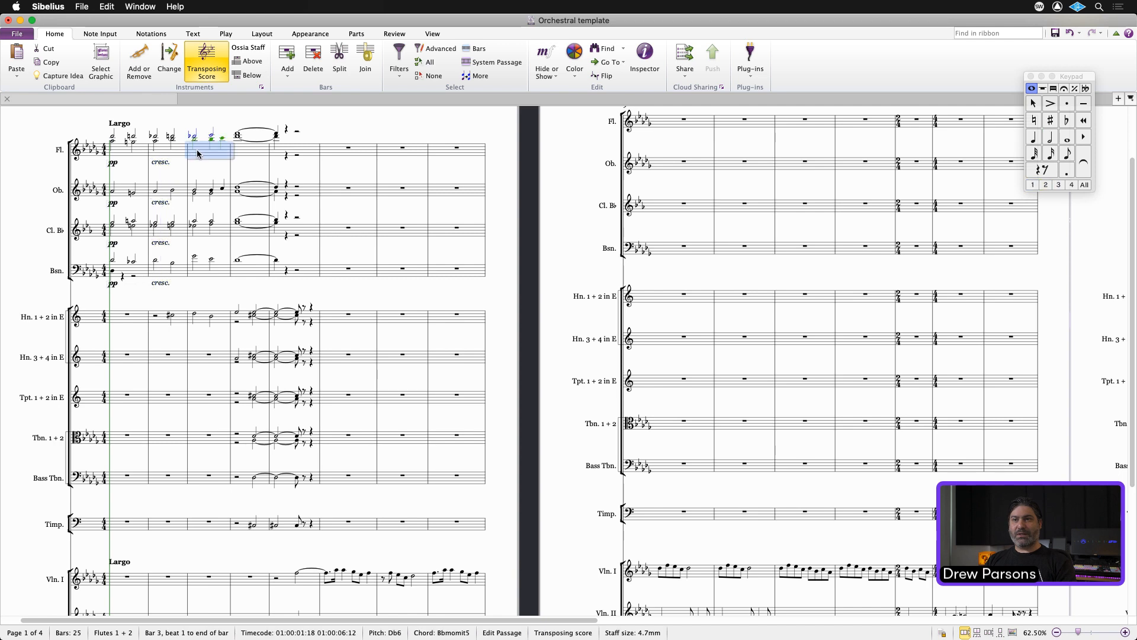
{"action": "left_click", "coordinate": [202, 193], "text": "shift"}
{"action": "left_click", "coordinate": [201, 228], "text": "shift"}
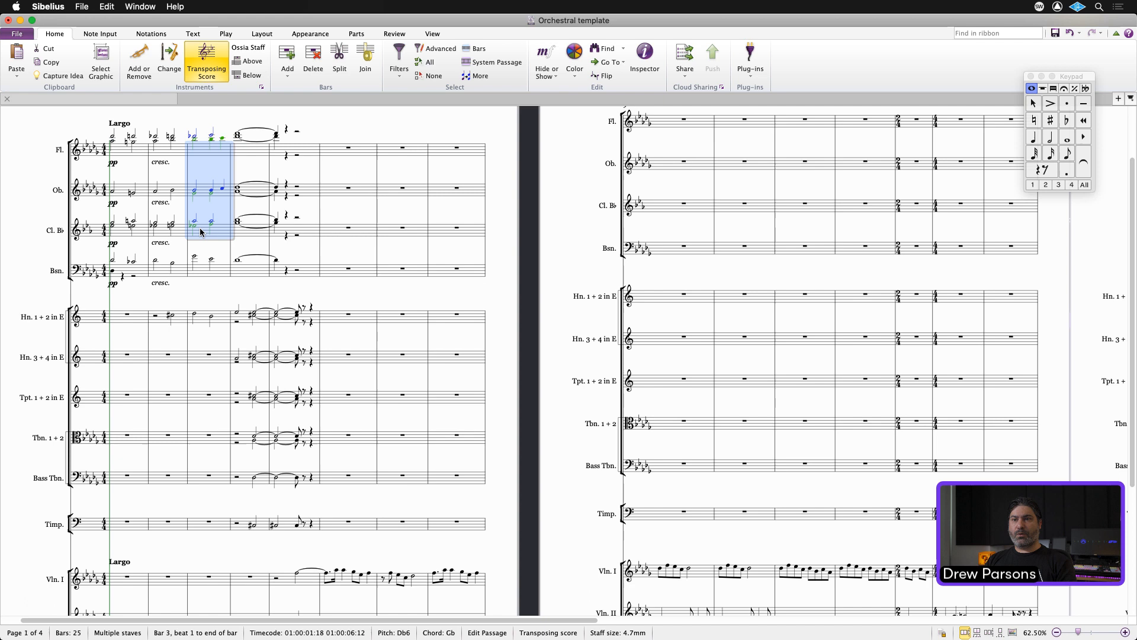
{"action": "left_click", "coordinate": [200, 271], "text": "shift"}
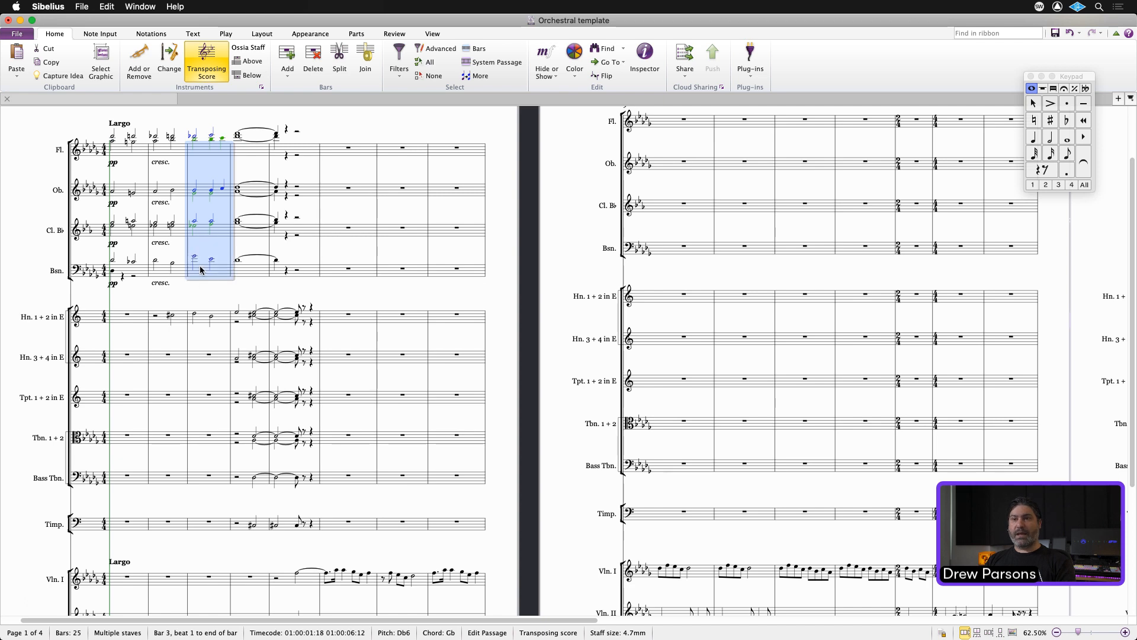
{"action": "key", "text": "super+e"}
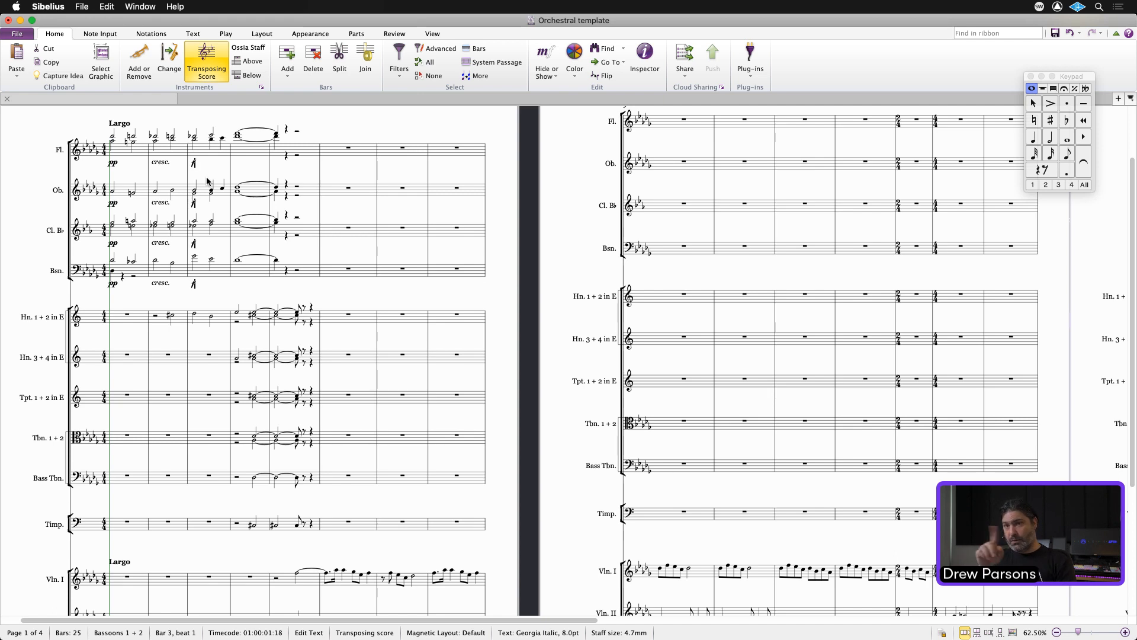
{"action": "key", "text": "super+f"}
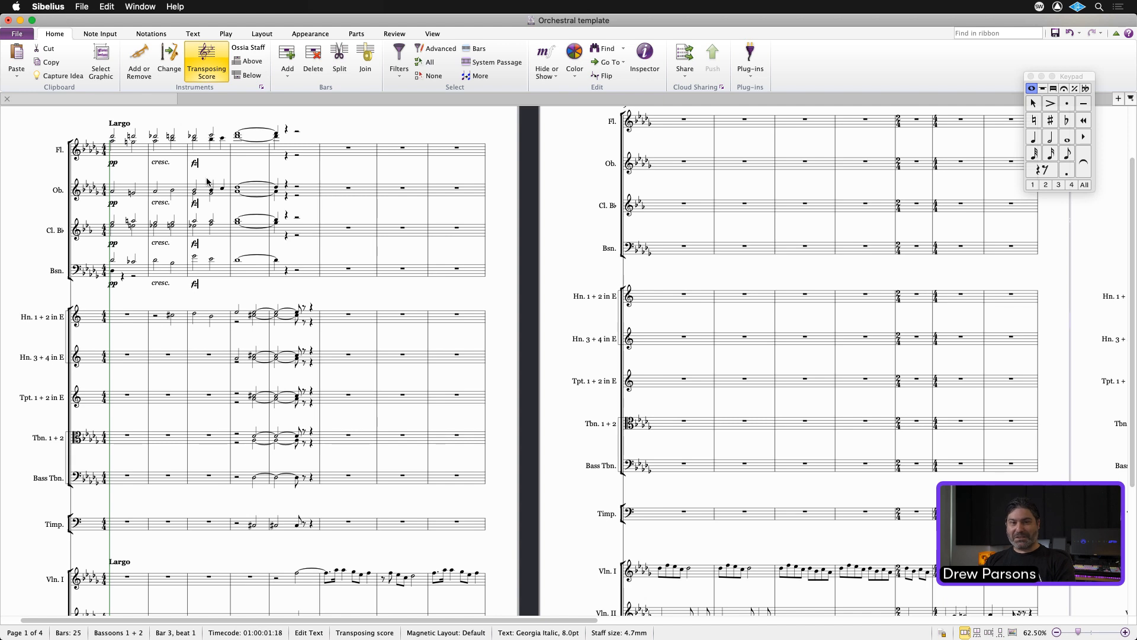
{"action": "key", "text": "Escape"}
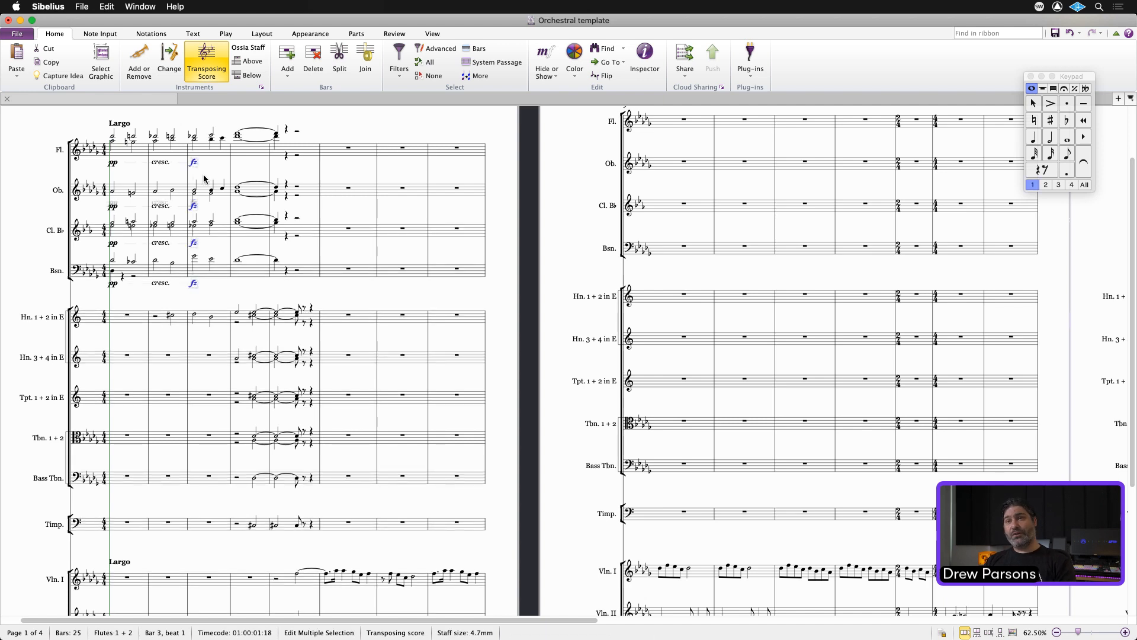
Add crescendo hairpins across bar 3 on the flute through bassoon staves.
{"action": "left_click", "coordinate": [214, 152]}
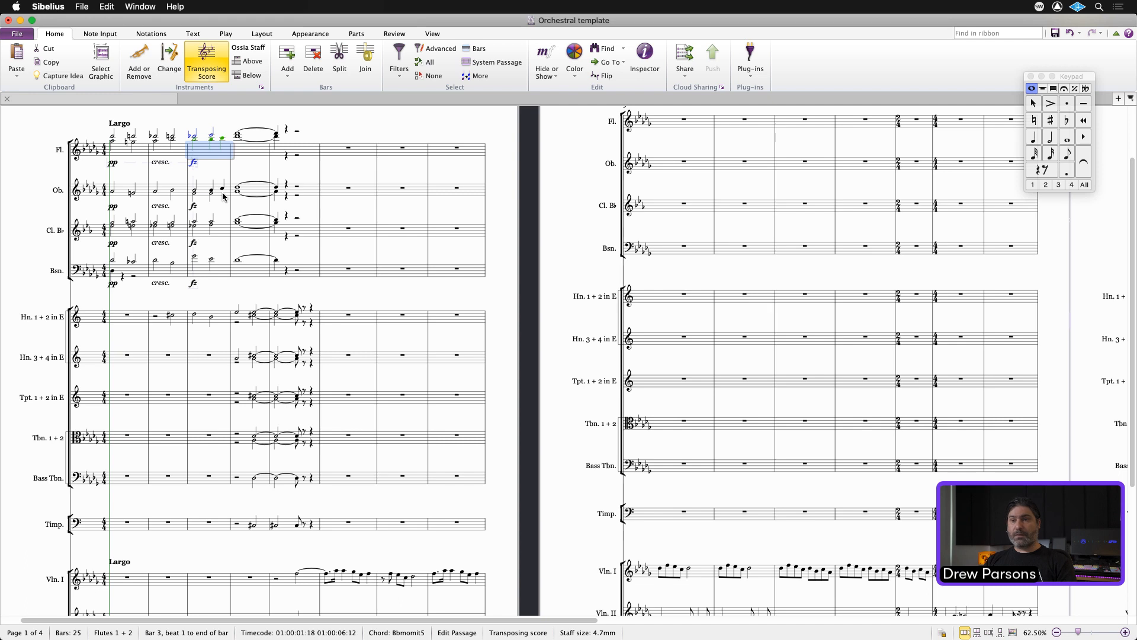
{"action": "left_click", "coordinate": [225, 277], "text": "shift"}
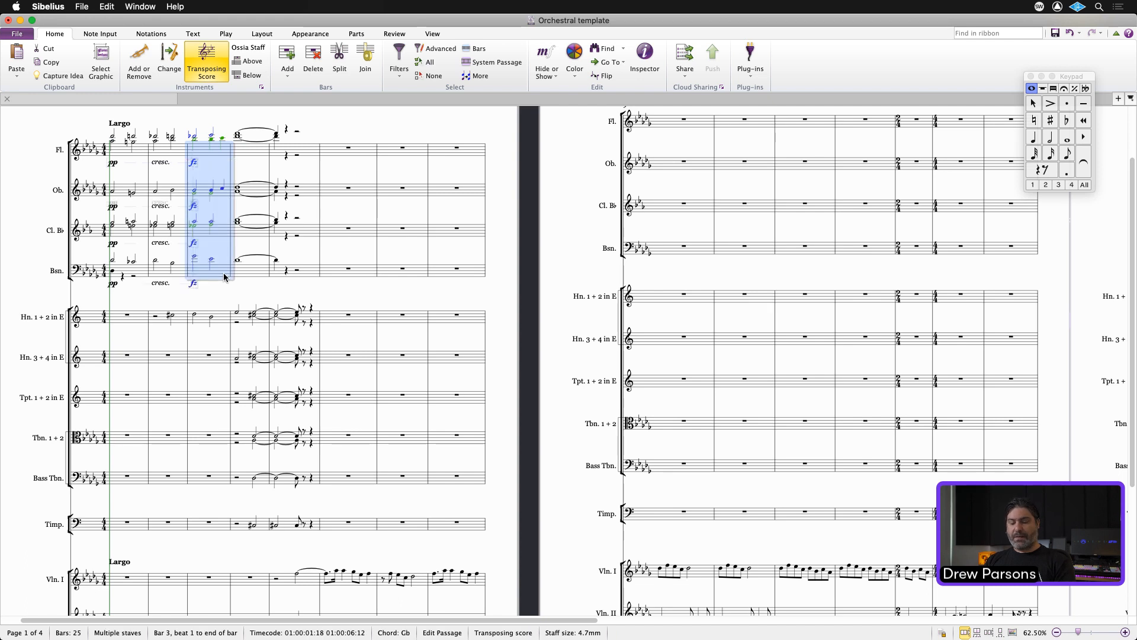
{"action": "key", "text": "shift+period"}
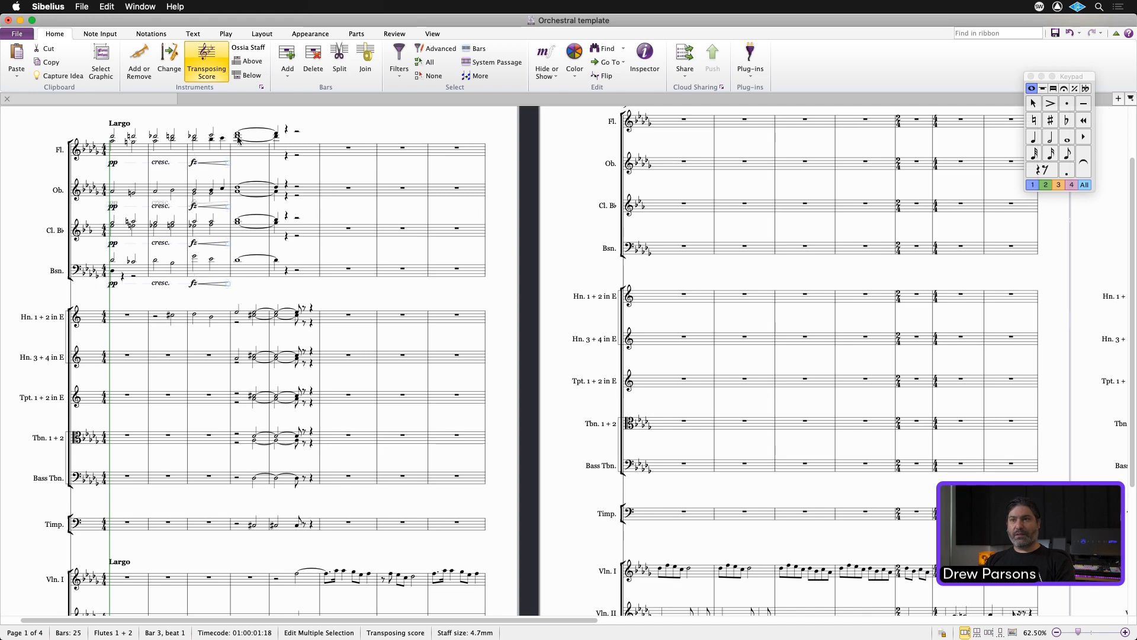
Add an ff dynamic at the start of bar 4 on the flute through bassoon staves.
{"action": "left_click", "coordinate": [240, 155]}
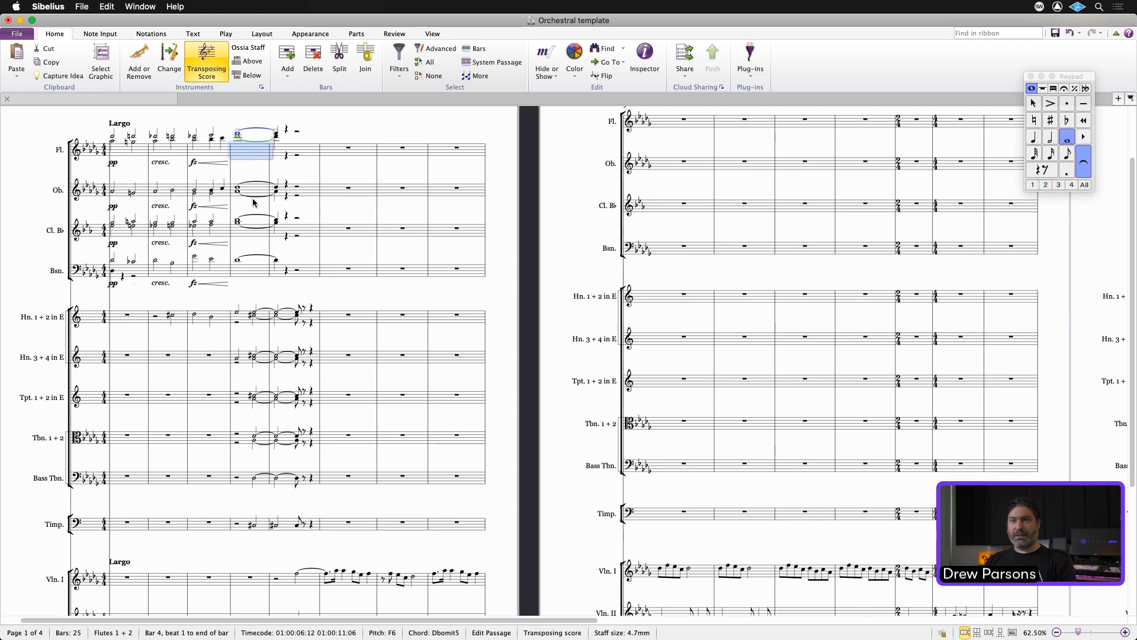
{"action": "left_click", "coordinate": [253, 275], "text": "shift"}
{"action": "key", "text": "super+e"}
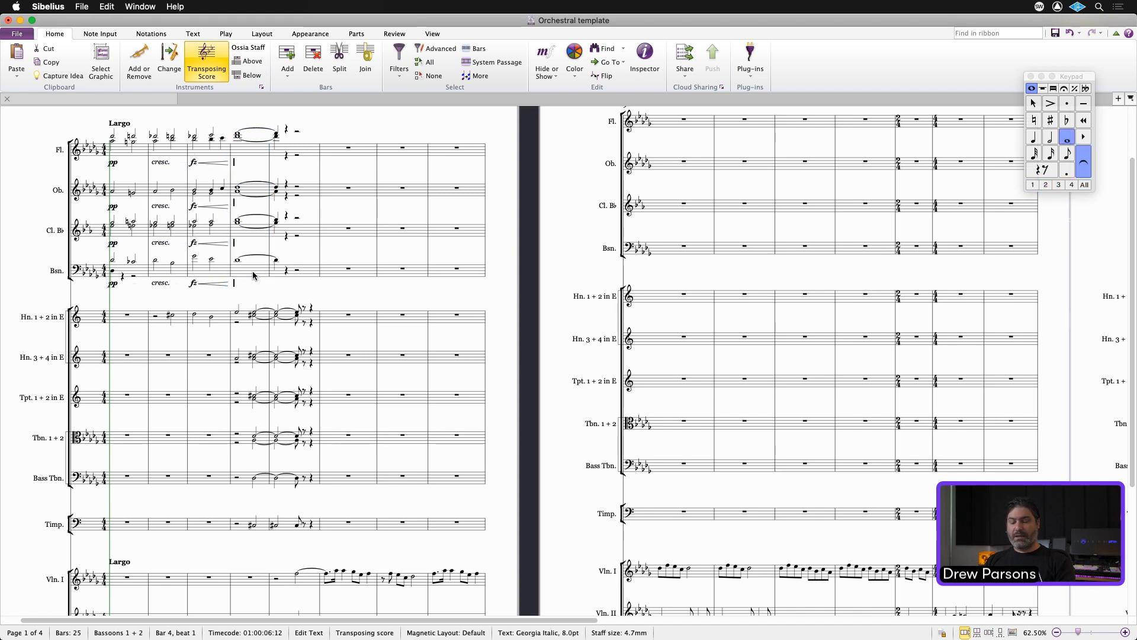
{"action": "key", "text": "super+f"}
{"action": "key", "text": "super+f"}
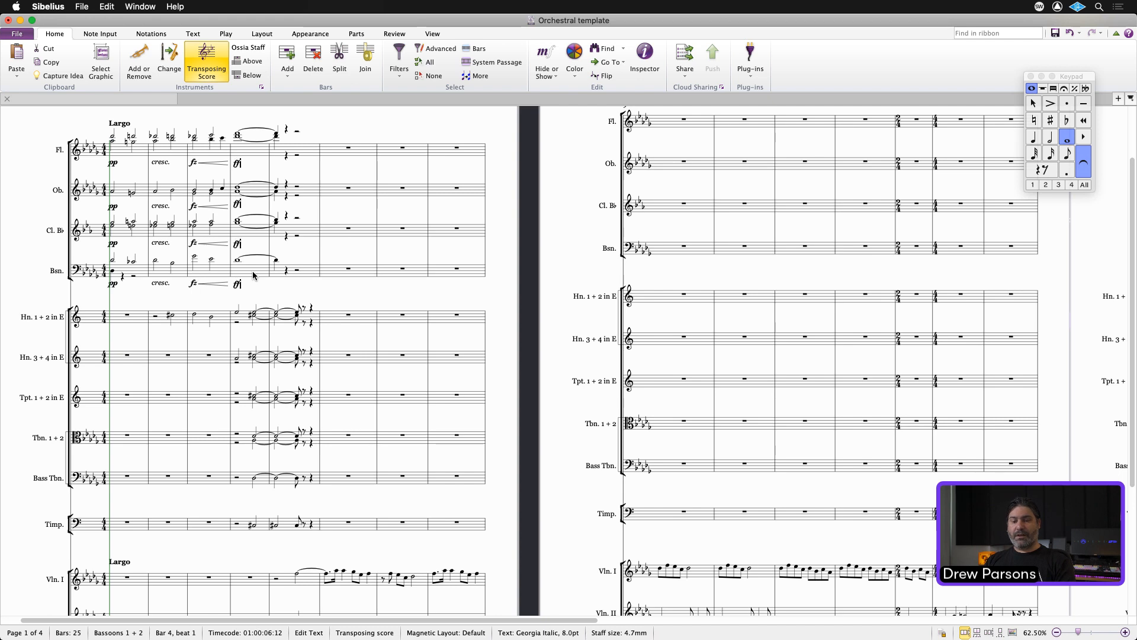
{"action": "key", "text": "Escape"}
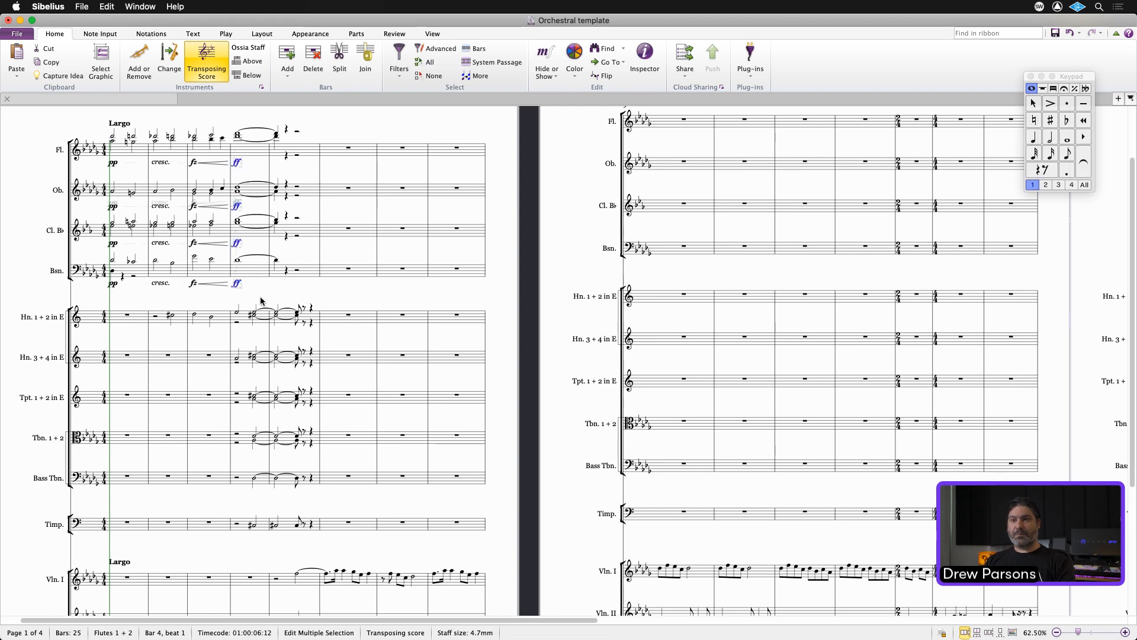
{"action": "key", "text": "Escape"}
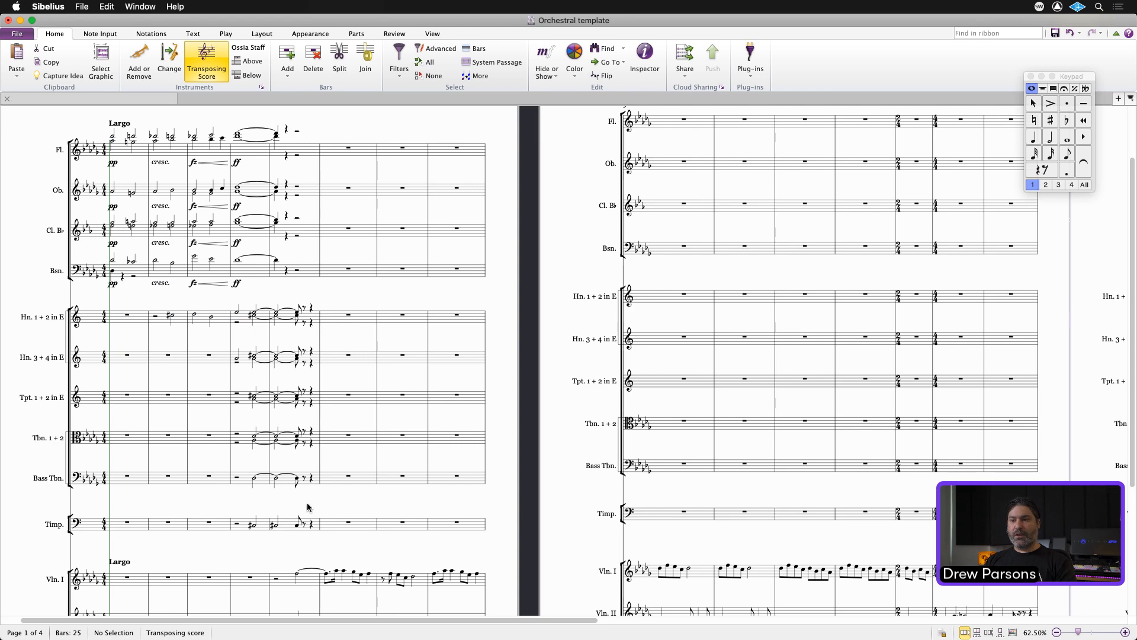
Add a ppp dynamic on beat 3 of bar 5 across all the string staves, Violin I through double bass.
{"action": "scroll", "coordinate": [334, 528], "scroll_direction": "down", "scroll_amount": 5}
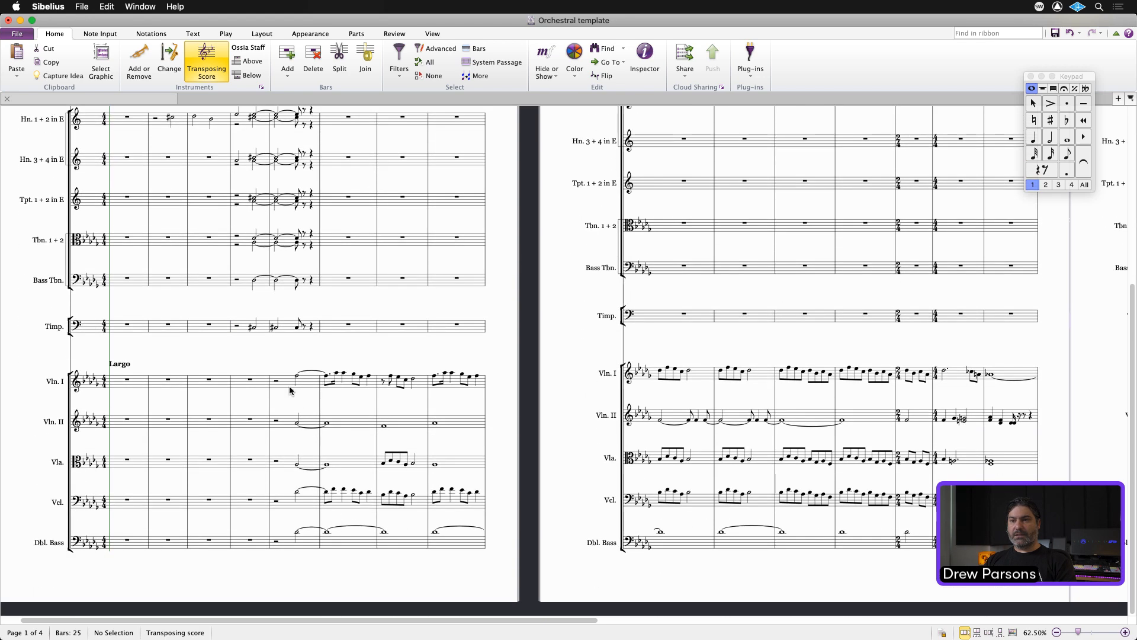
{"action": "left_click", "coordinate": [309, 385]}
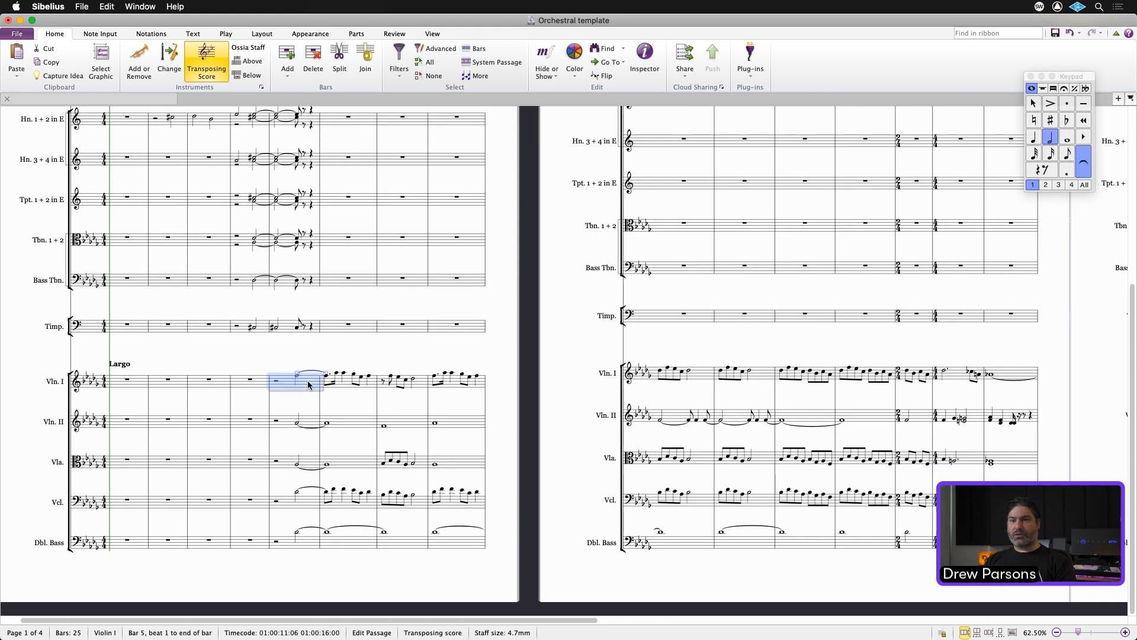
{"action": "left_click", "coordinate": [314, 544], "text": "shift"}
{"action": "key", "text": "super+e"}
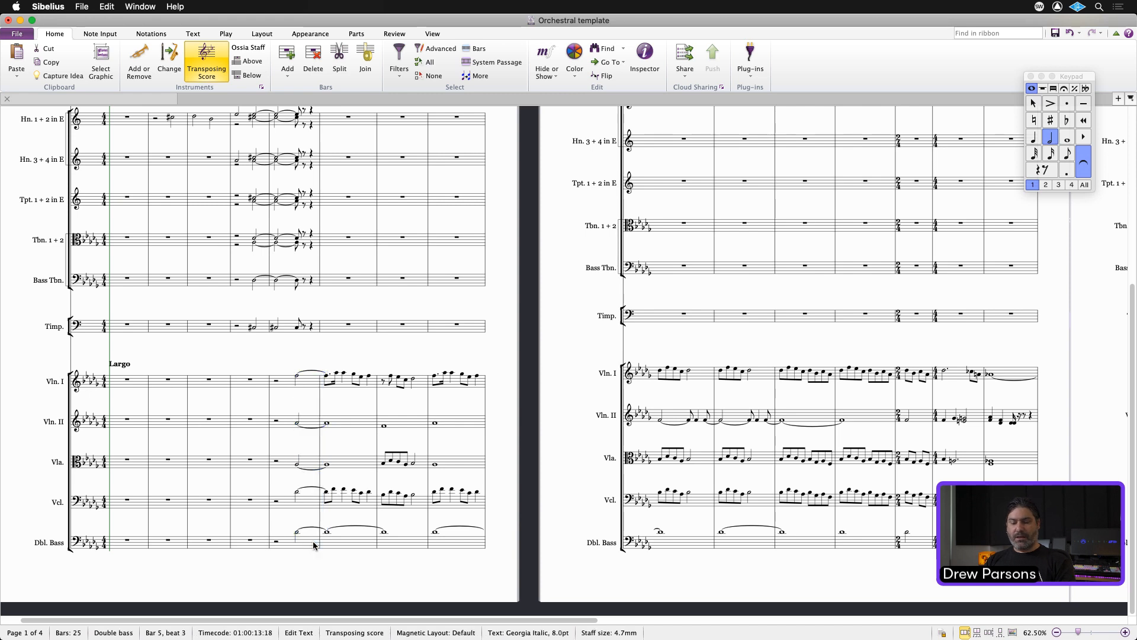
{"action": "type", "text": "ppp"}
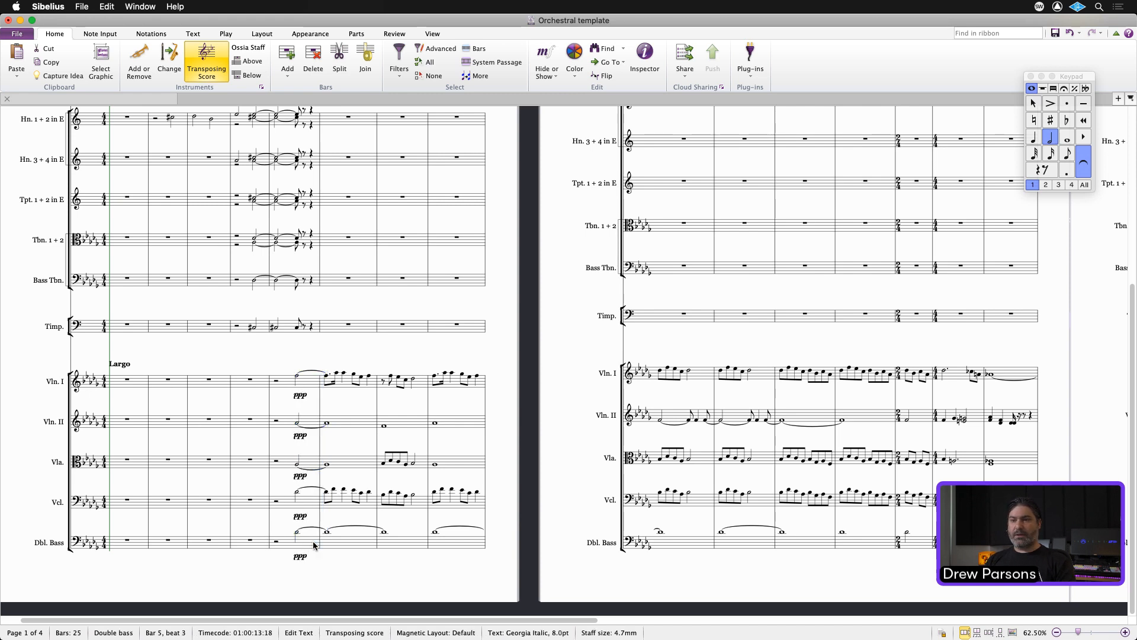
{"action": "key", "text": "Escape"}
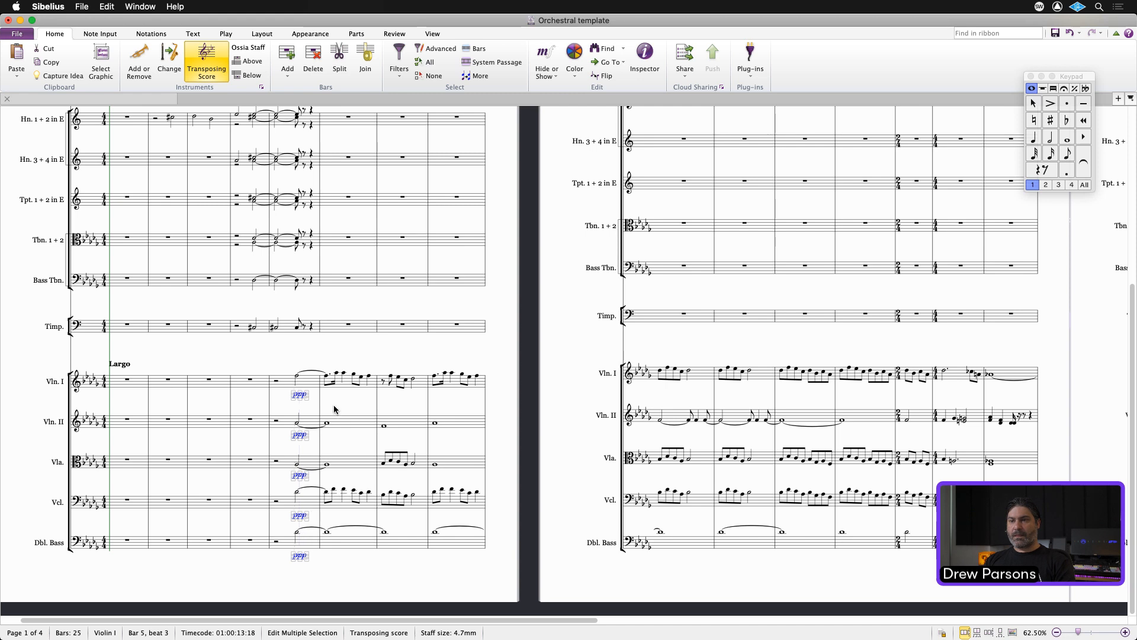
{"action": "key", "text": "Escape"}
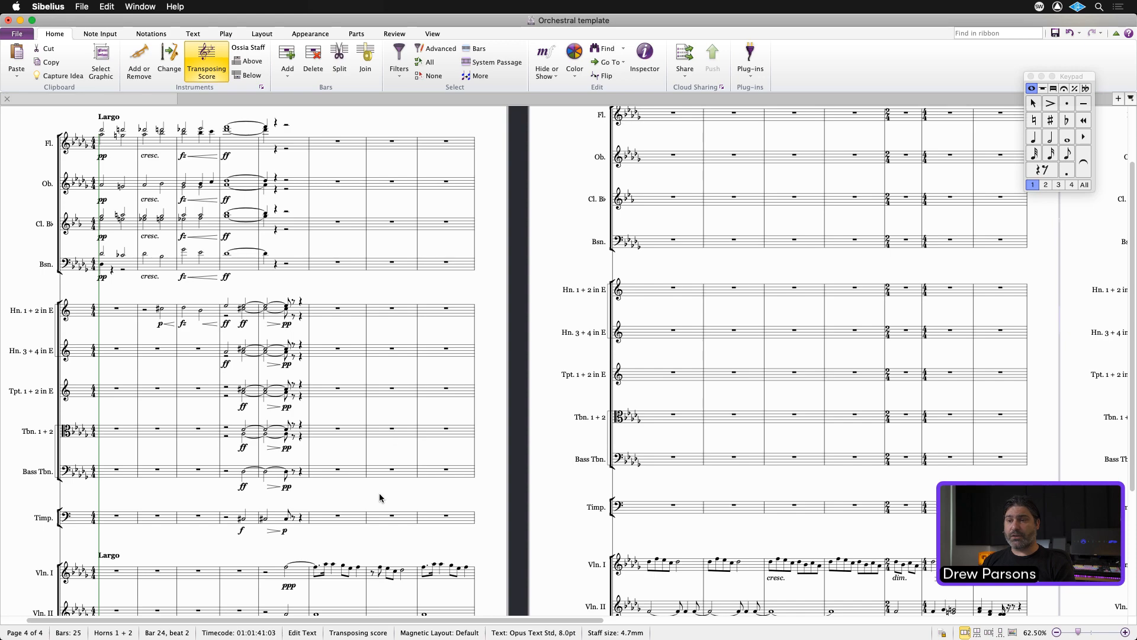
Add a slur on Violin I from the half note on beat 3 of bar 5 over the opening notes of bar 6.
{"action": "scroll", "coordinate": [379, 492], "scroll_direction": "down", "scroll_amount": 5}
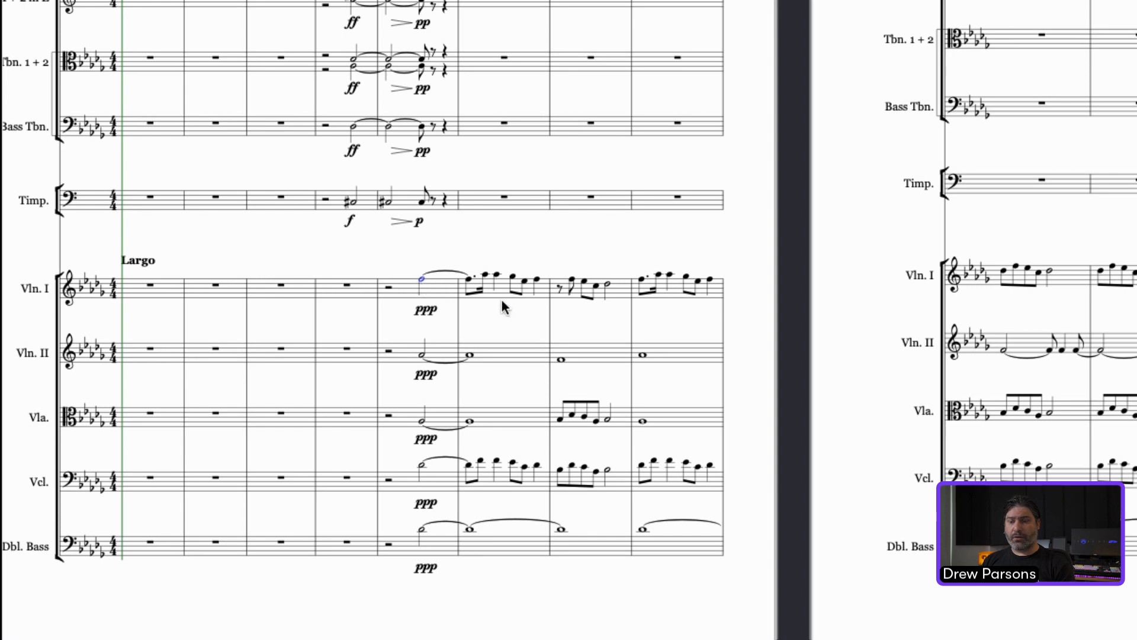
{"action": "key", "text": "s"}
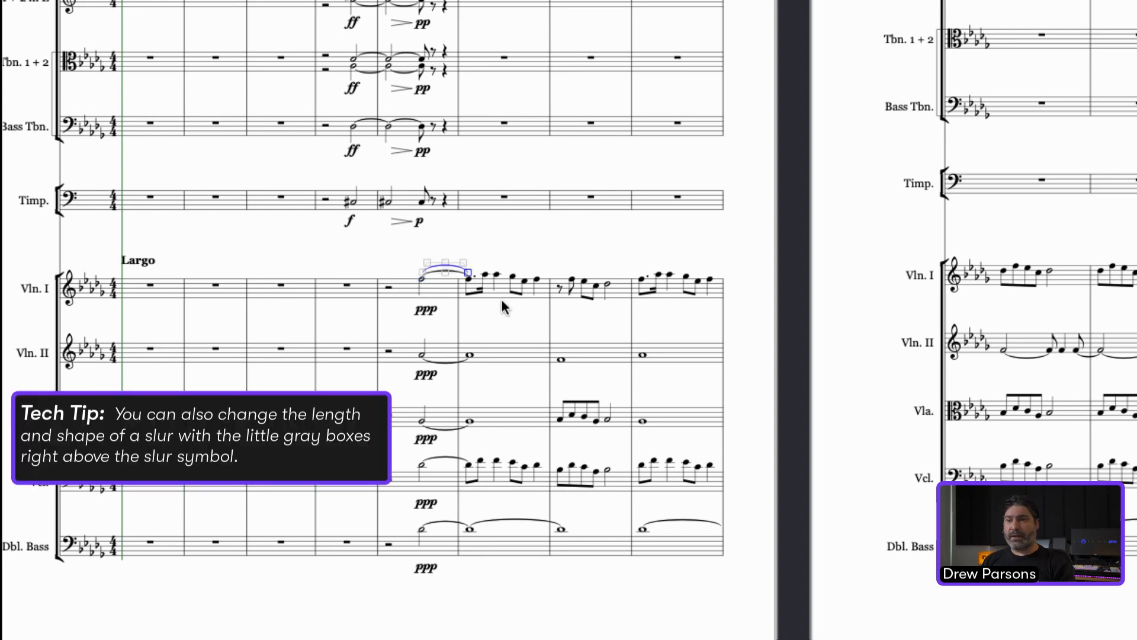
{"action": "key", "text": "space"}
{"action": "key", "text": "space"}
{"action": "key", "text": "space"}
{"action": "key", "text": "space"}
{"action": "key", "text": "space"}
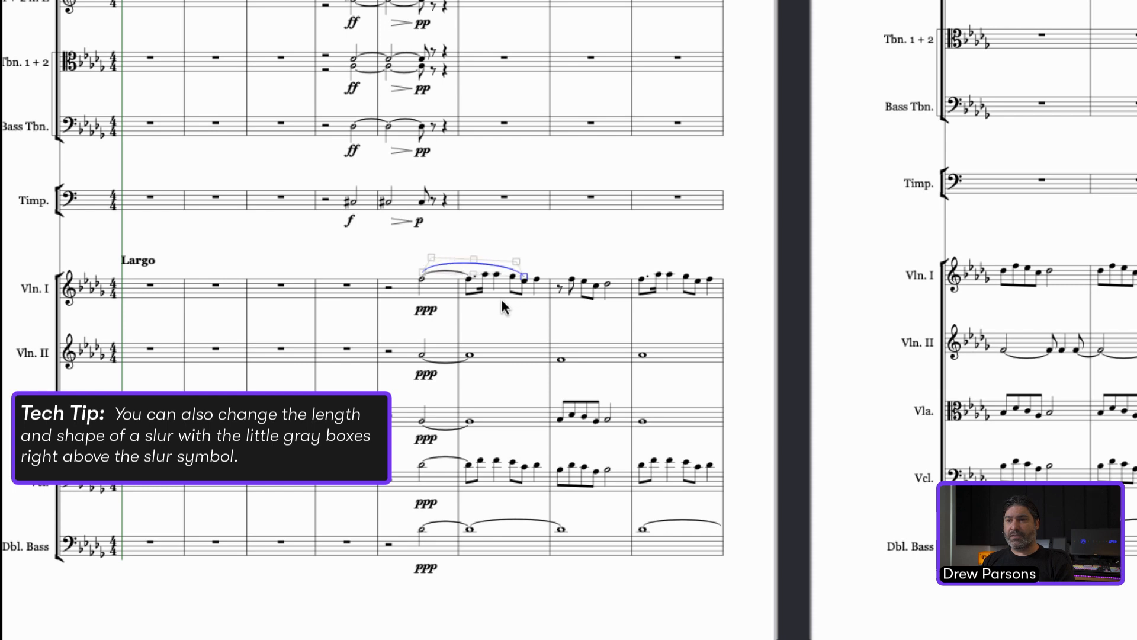
{"action": "key", "text": "space"}
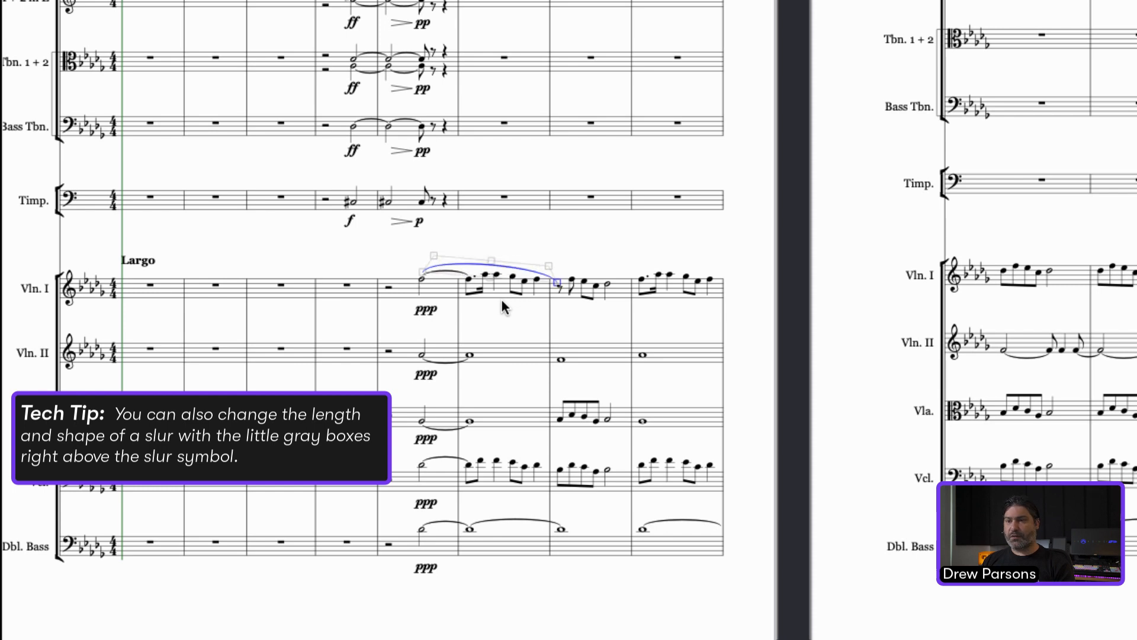
{"action": "key", "text": "shift+alt+Left"}
{"action": "key", "text": "shift+alt+Left"}
{"action": "key", "text": "shift+alt+Left"}
{"action": "key", "text": "shift+alt+Left"}
{"action": "key", "text": "shift+alt+Left"}
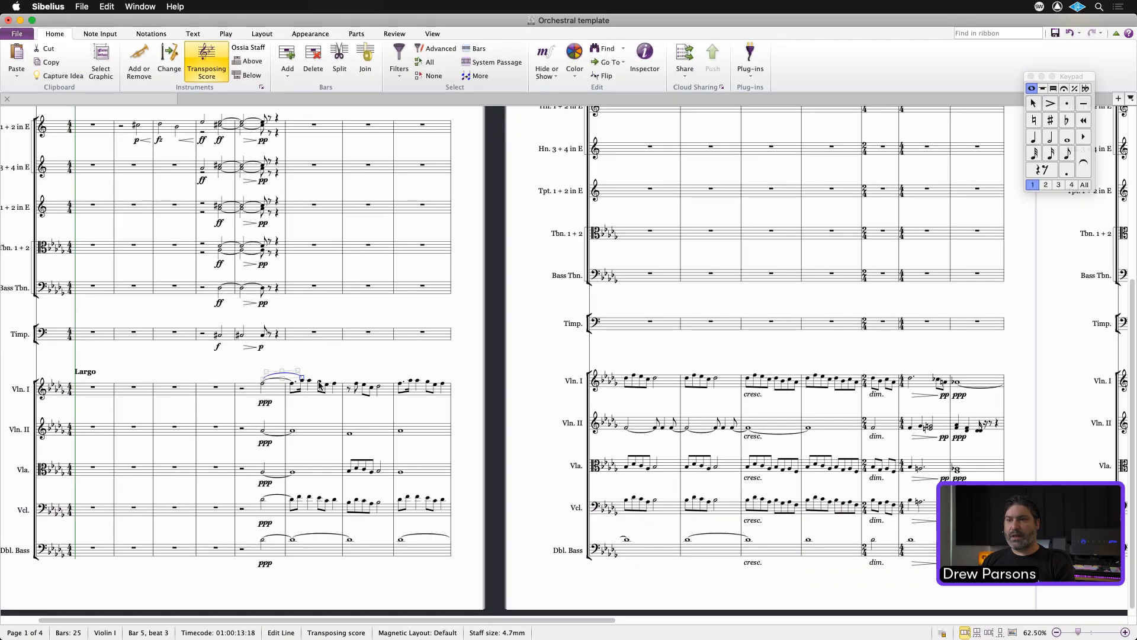
Slur the Violin I notes from beat 3 to the end of bar 6, and slur the notes of bar 7 together.
{"action": "left_click", "coordinate": [320, 384]}
{"action": "left_click", "coordinate": [334, 387], "text": "shift"}
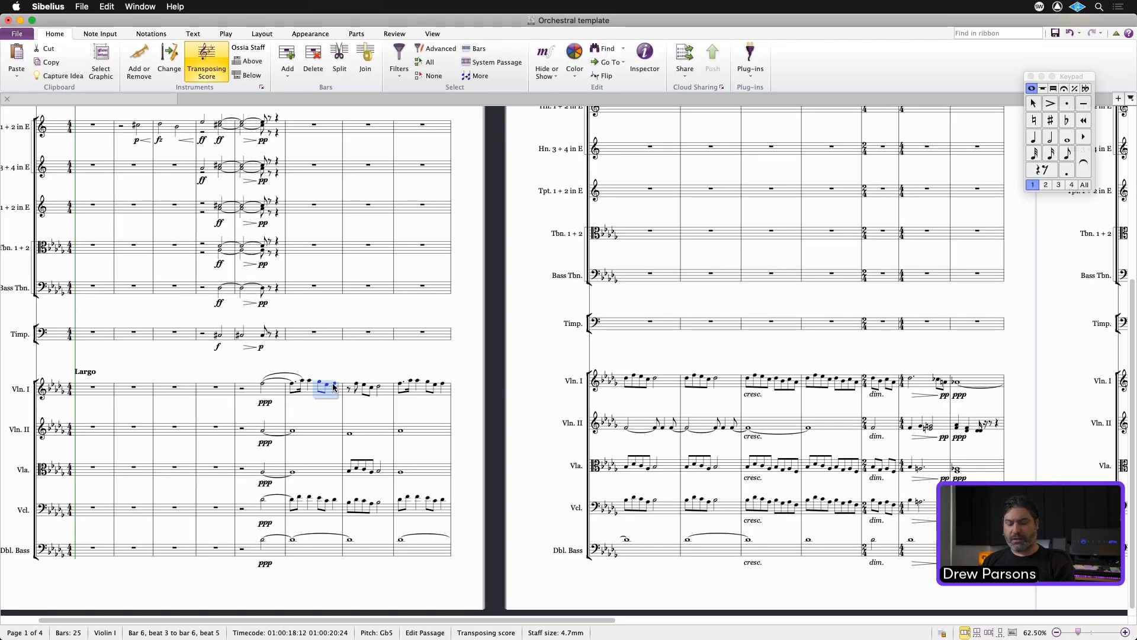
{"action": "key", "text": "s"}
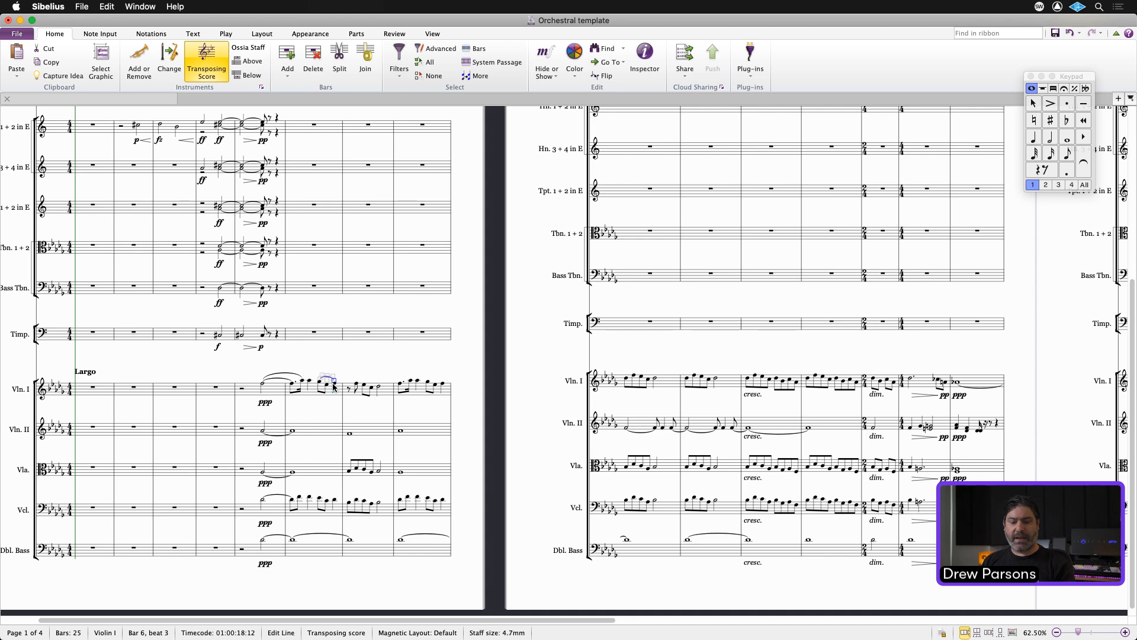
{"action": "left_click", "coordinate": [384, 394]}
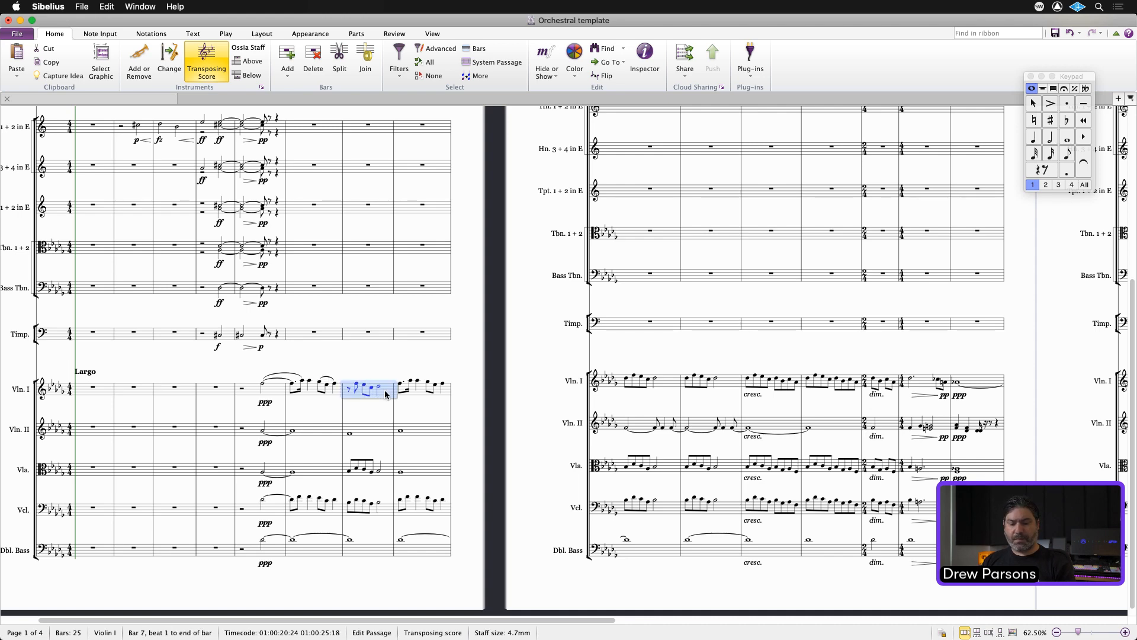
{"action": "key", "text": "s"}
Add two slurs in bar 8 of Violin I, one over the opening notes and one from beat 3 to the end.
{"action": "left_click", "coordinate": [401, 383]}
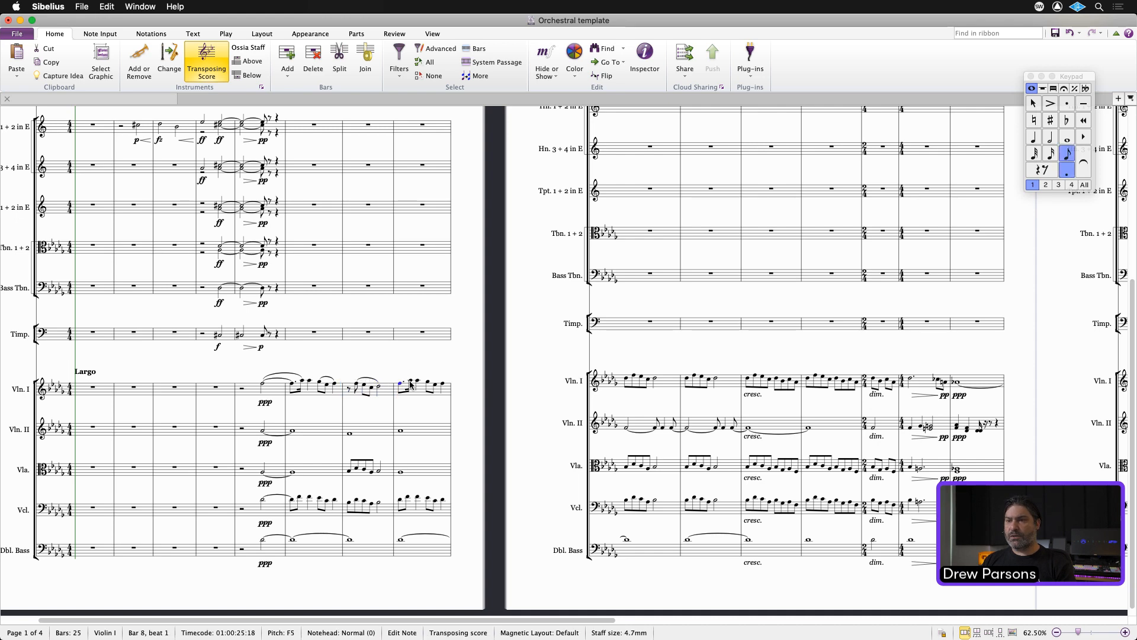
{"action": "left_click", "coordinate": [411, 382], "text": "shift"}
{"action": "key", "text": "s"}
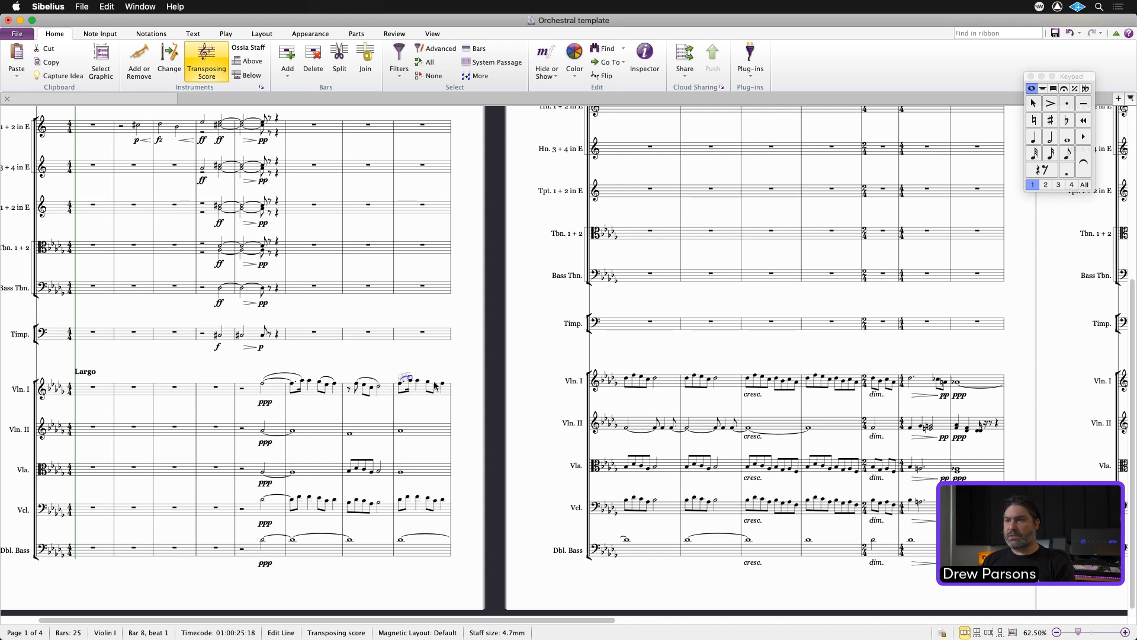
{"action": "left_click", "coordinate": [430, 384]}
{"action": "left_click", "coordinate": [445, 387], "text": "shift"}
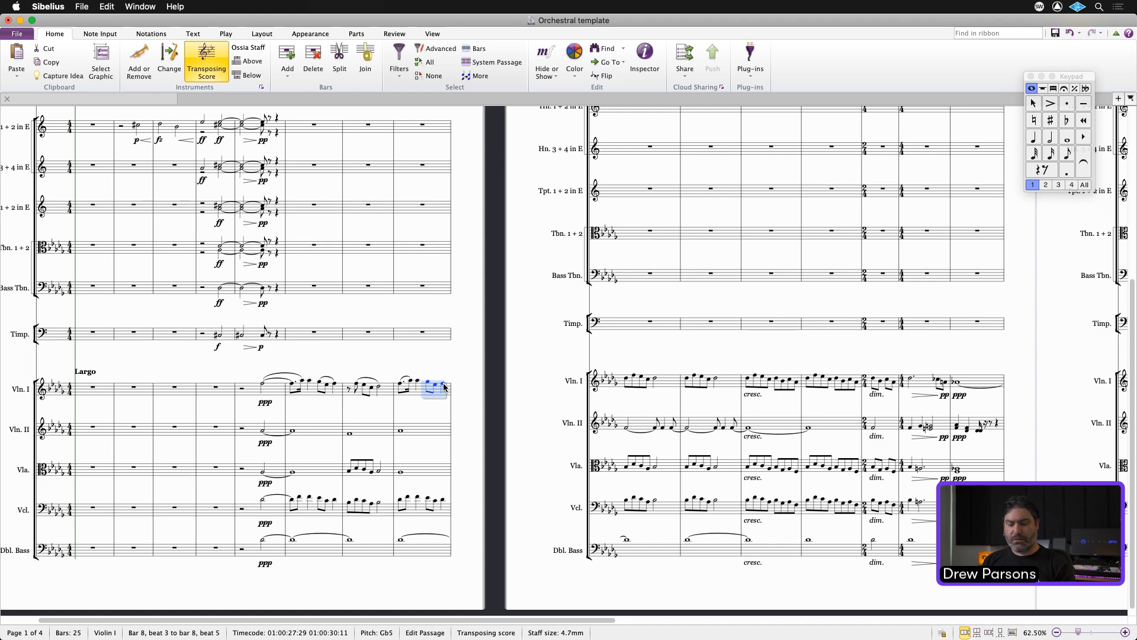
{"action": "key", "text": "s"}
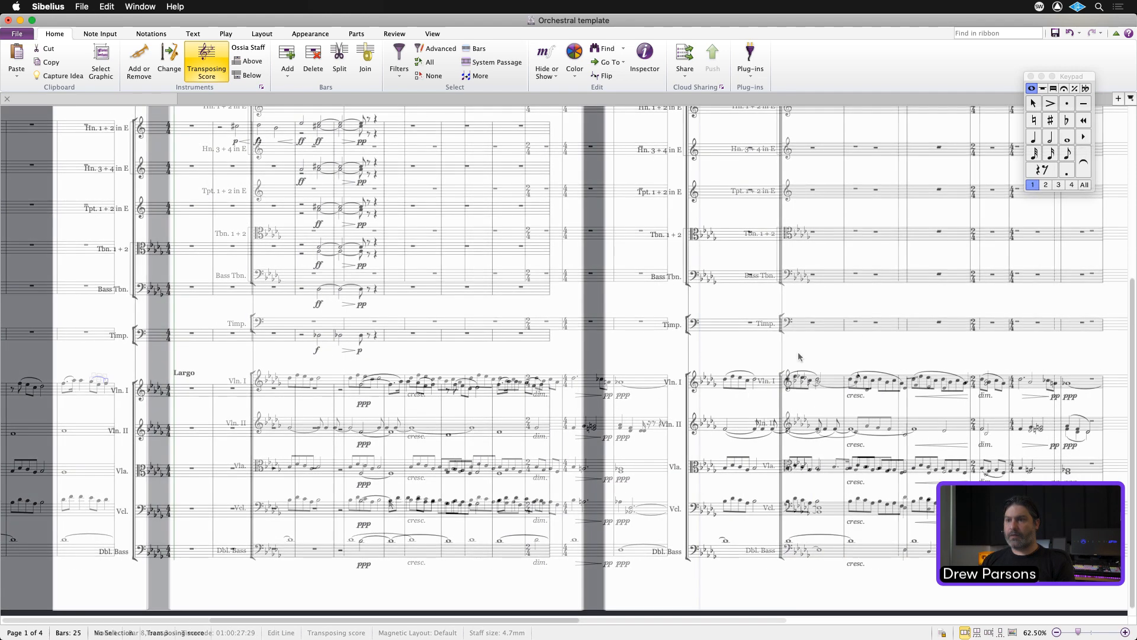
Find the Trill line by searching for "trill" and add it to the timpani half note on beat 3 of bar 4.
{"action": "left_click_drag", "start_coordinate": [799, 356], "coordinate": [574, 350]}
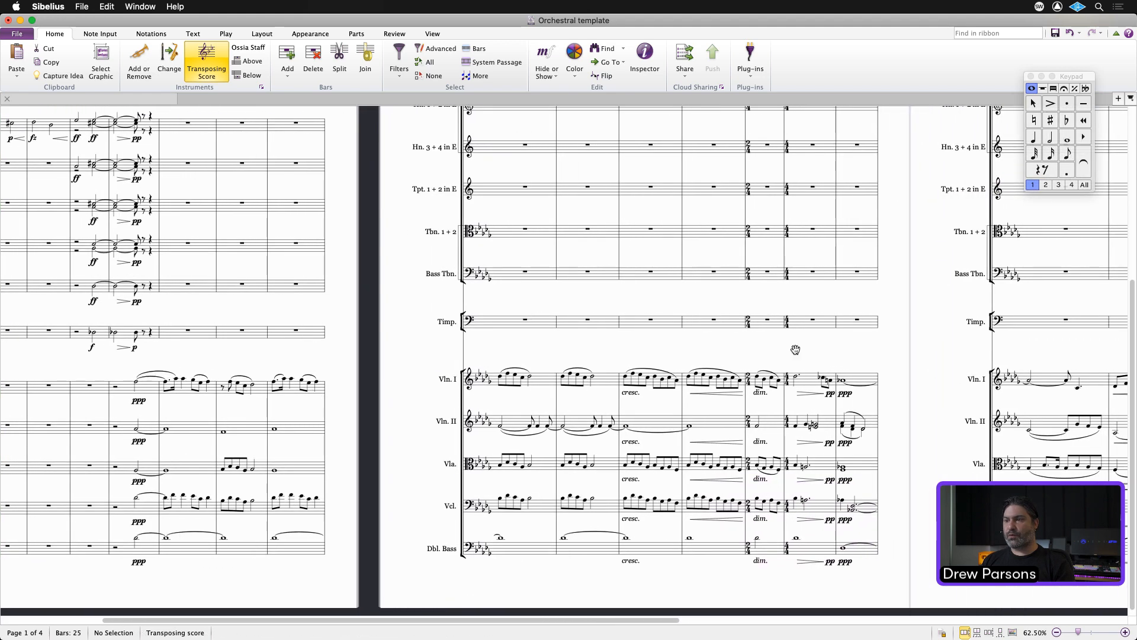
{"action": "mouse_move", "coordinate": [795, 349]}
{"action": "left_mouse_down"}
{"action": "mouse_move", "coordinate": [523, 350]}
{"action": "mouse_move", "coordinate": [809, 350]}
{"action": "left_mouse_up"}
{"action": "left_click_drag", "start_coordinate": [261, 363], "coordinate": [475, 361]}
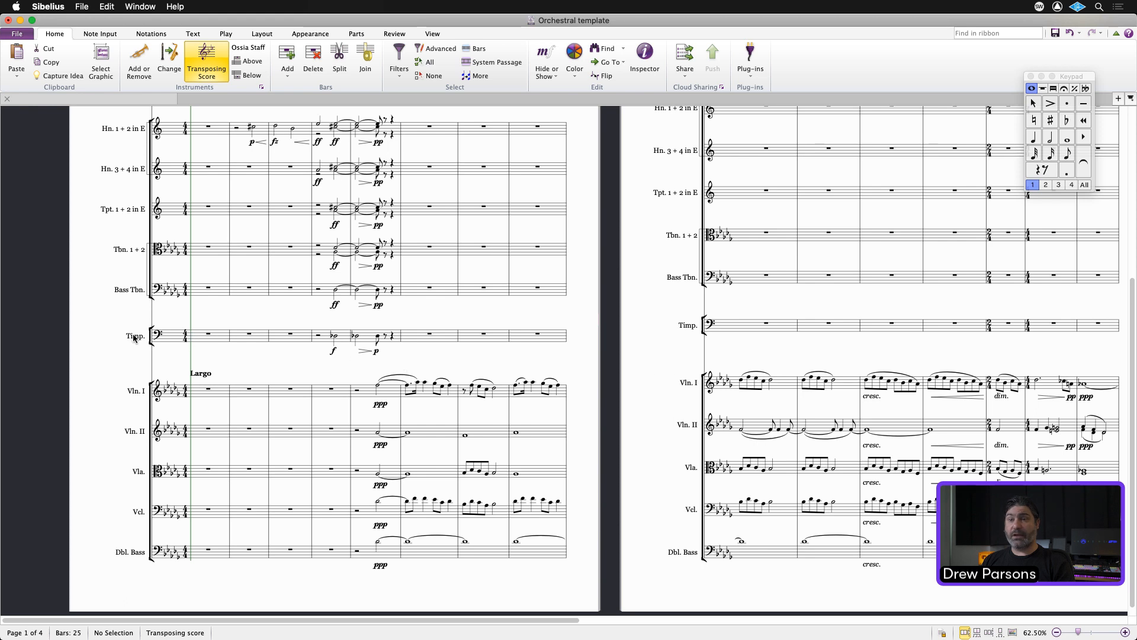
{"action": "left_click", "coordinate": [336, 338]}
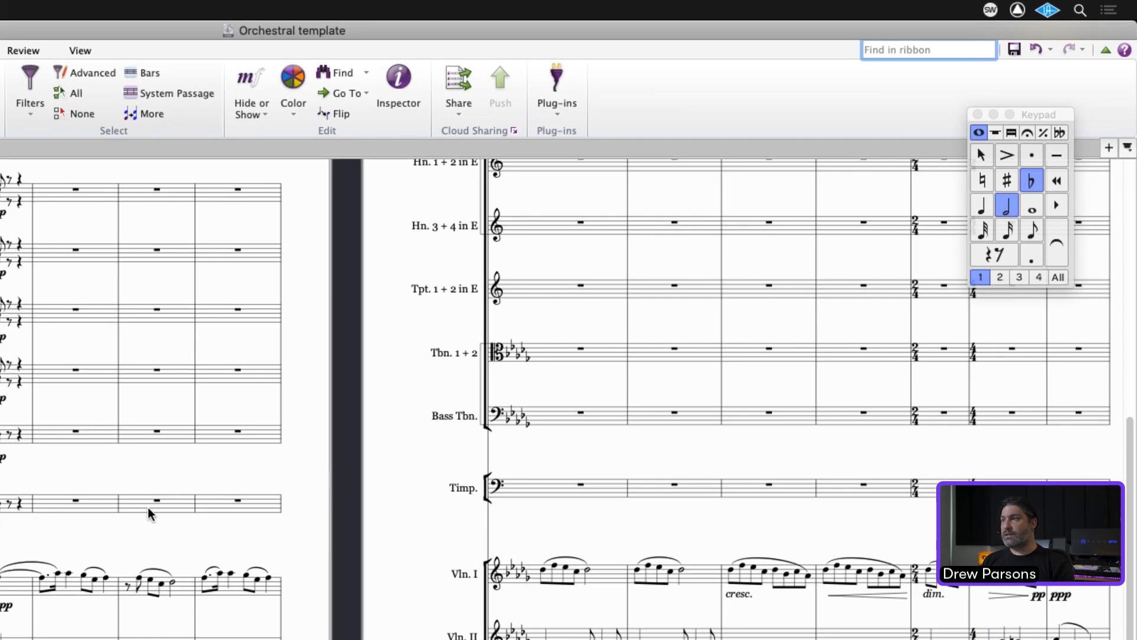
{"action": "left_click", "coordinate": [926, 52]}
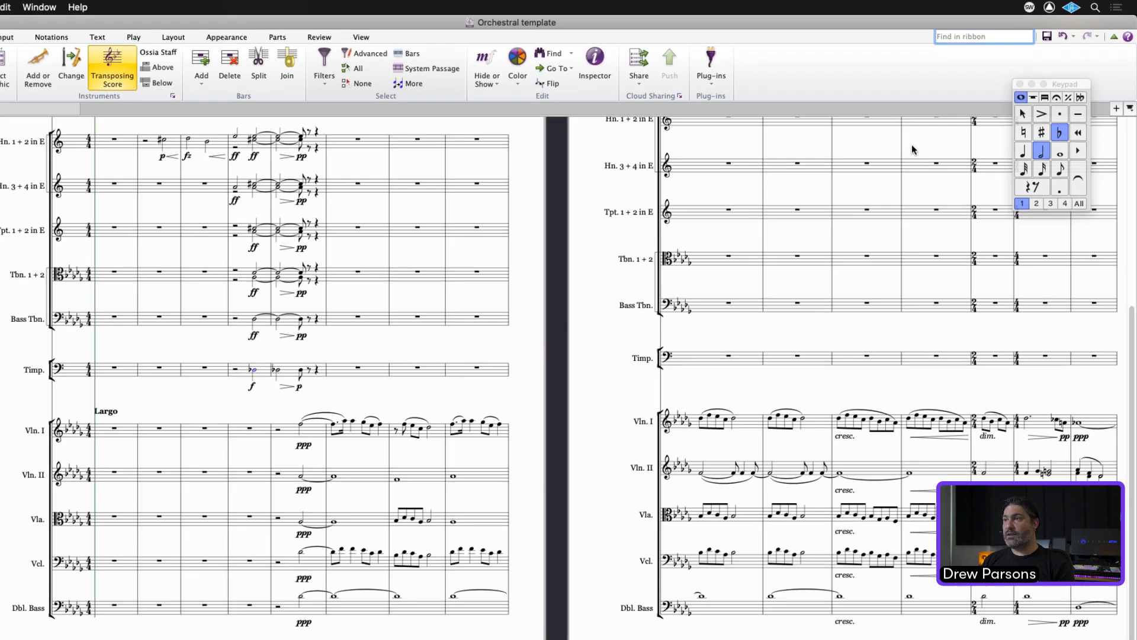
{"action": "type", "text": "trill"}
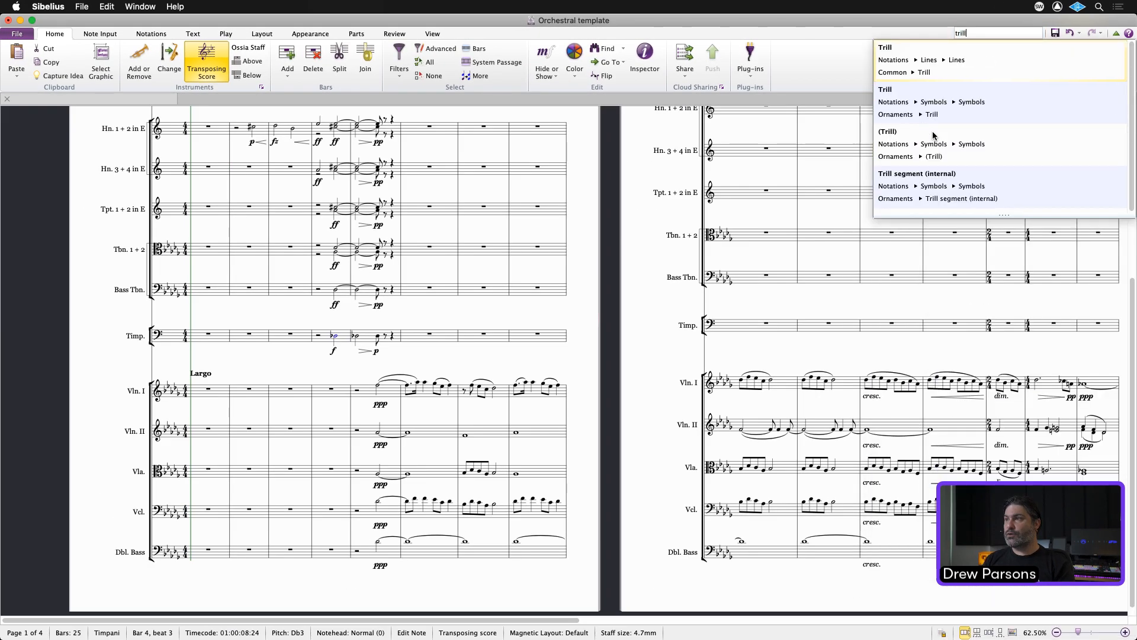
{"action": "key", "text": "Return"}
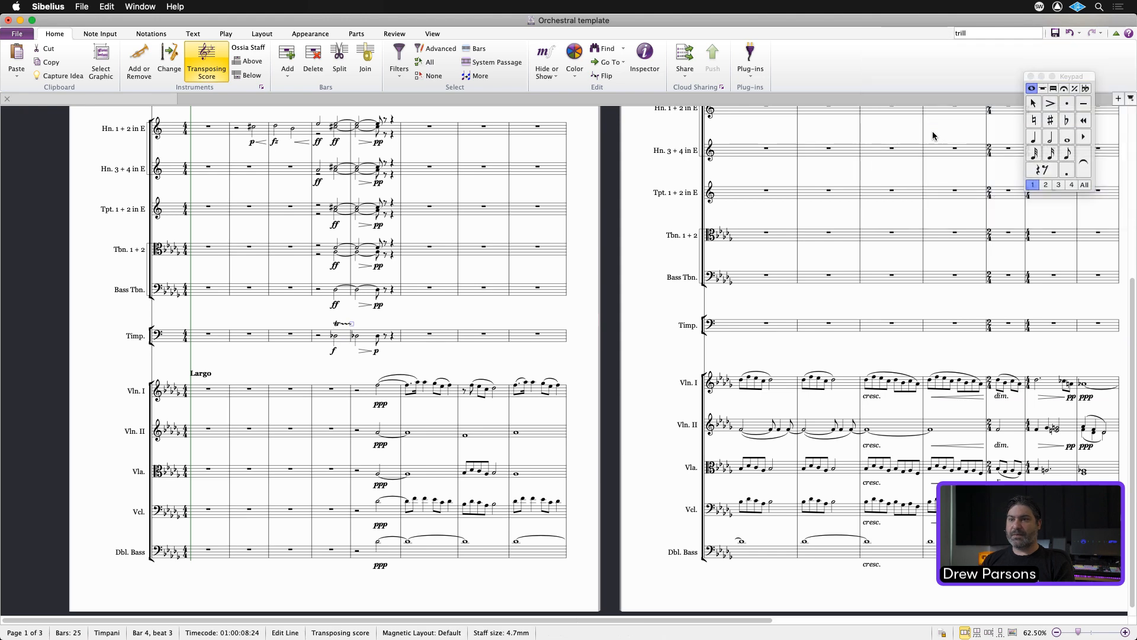
Add a Trill line to the timpani half note on beat 1 of bar 5.
{"action": "left_click", "coordinate": [356, 336]}
{"action": "key", "text": "super+0"}
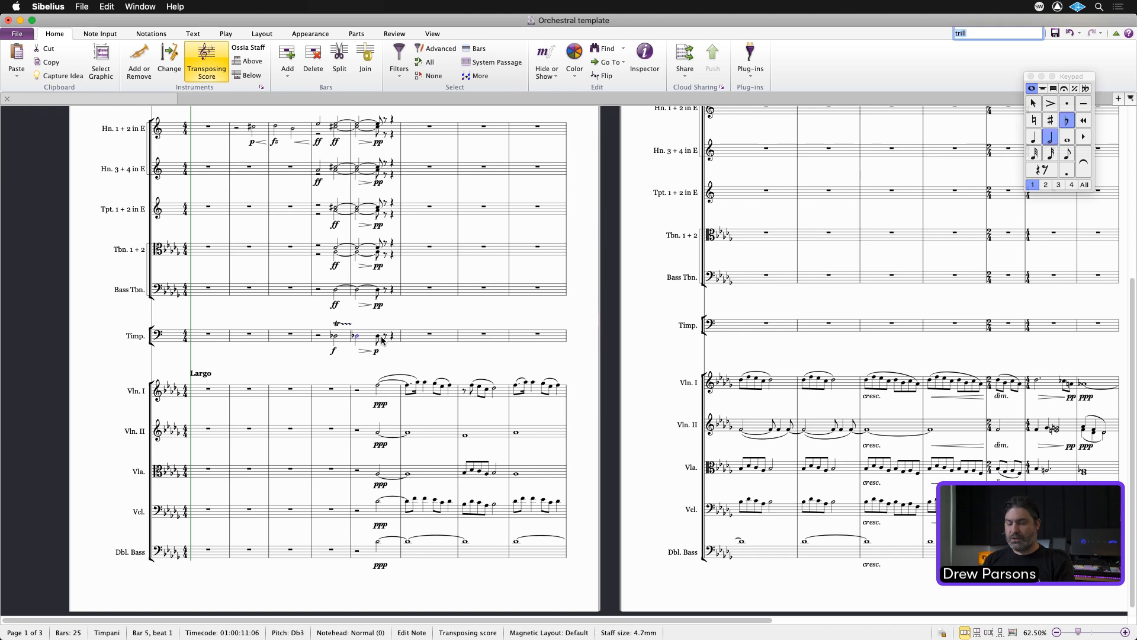
{"action": "type", "text": "tril"}
{"action": "key", "text": "Return"}
{"action": "key", "text": "Escape"}
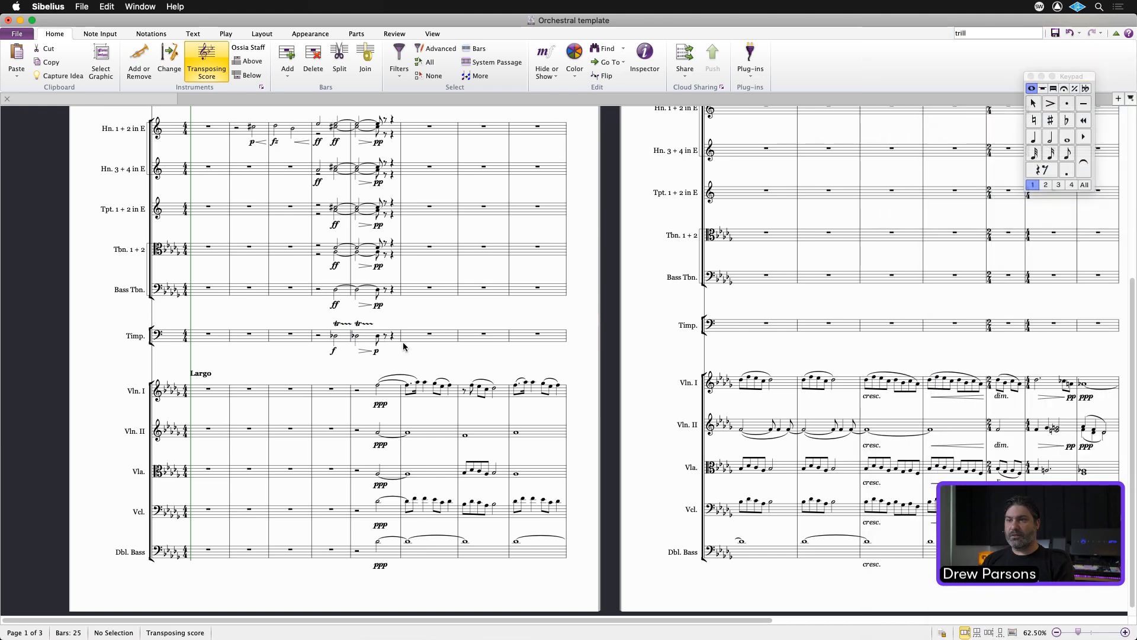
Move the playback position back to the start of the score.
{"action": "left_click", "coordinate": [330, 346]}
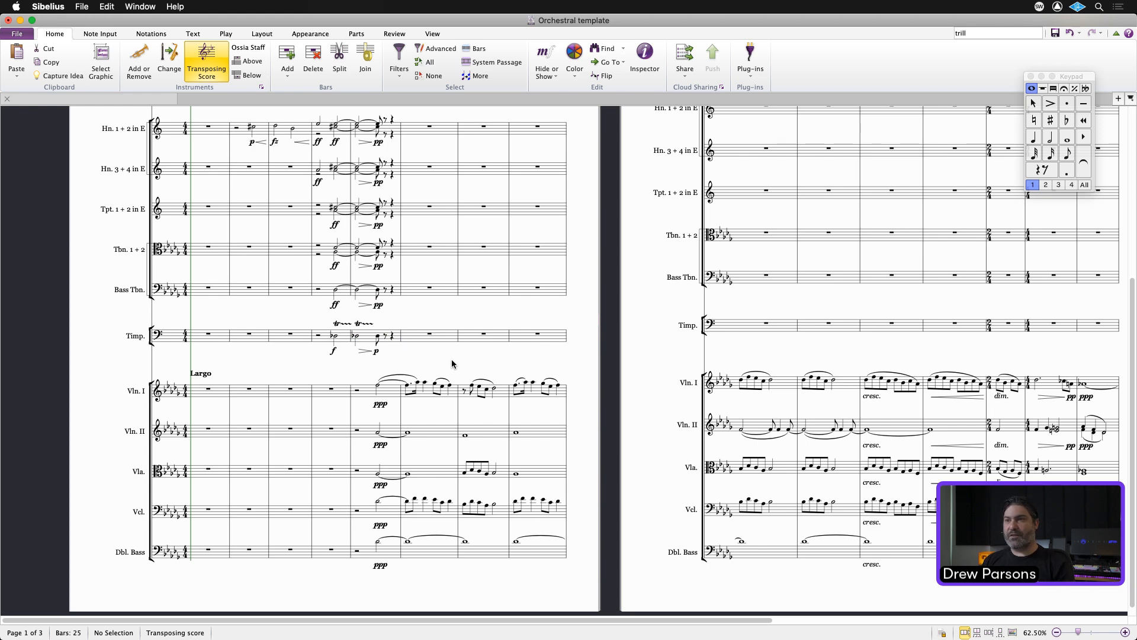
{"action": "left_click", "coordinate": [372, 360]}
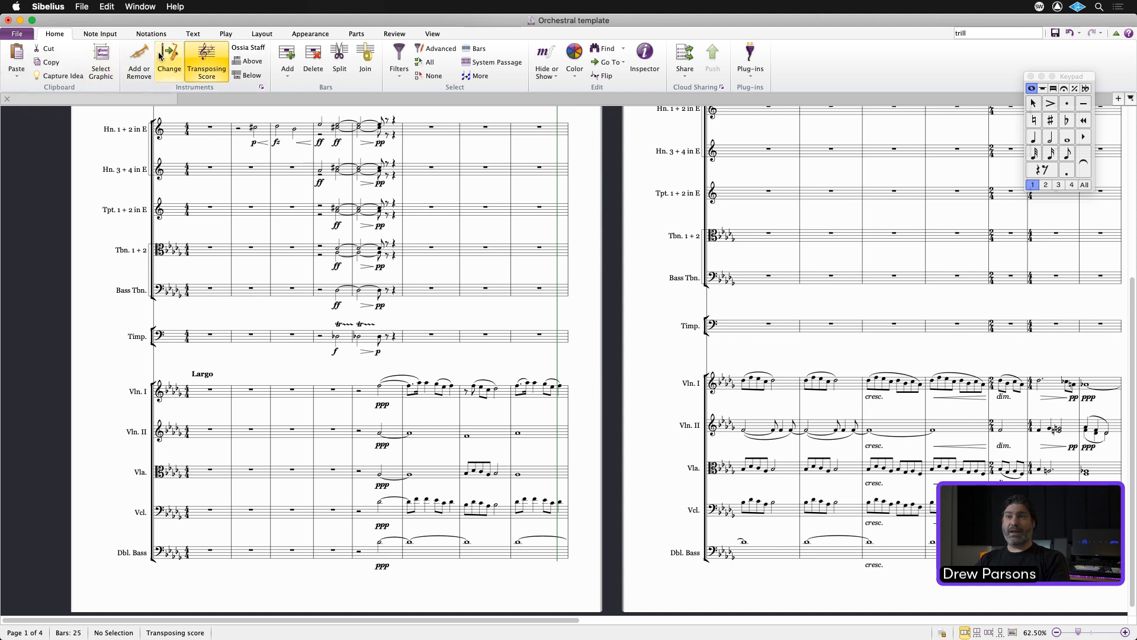
{"action": "left_click", "coordinate": [225, 33]}
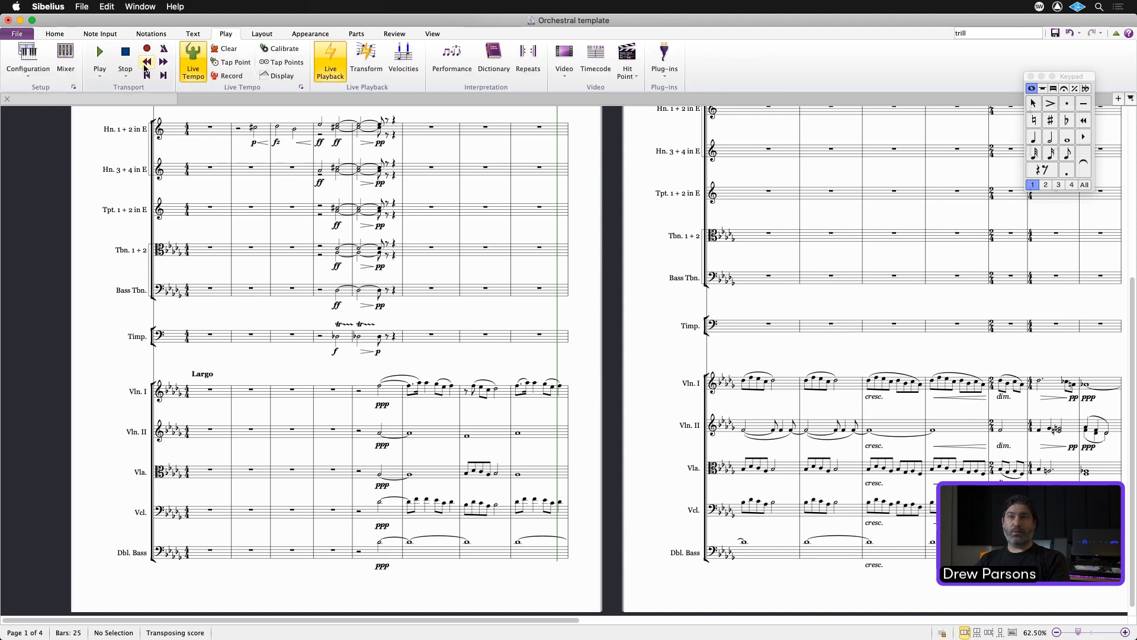
{"action": "left_click", "coordinate": [146, 75]}
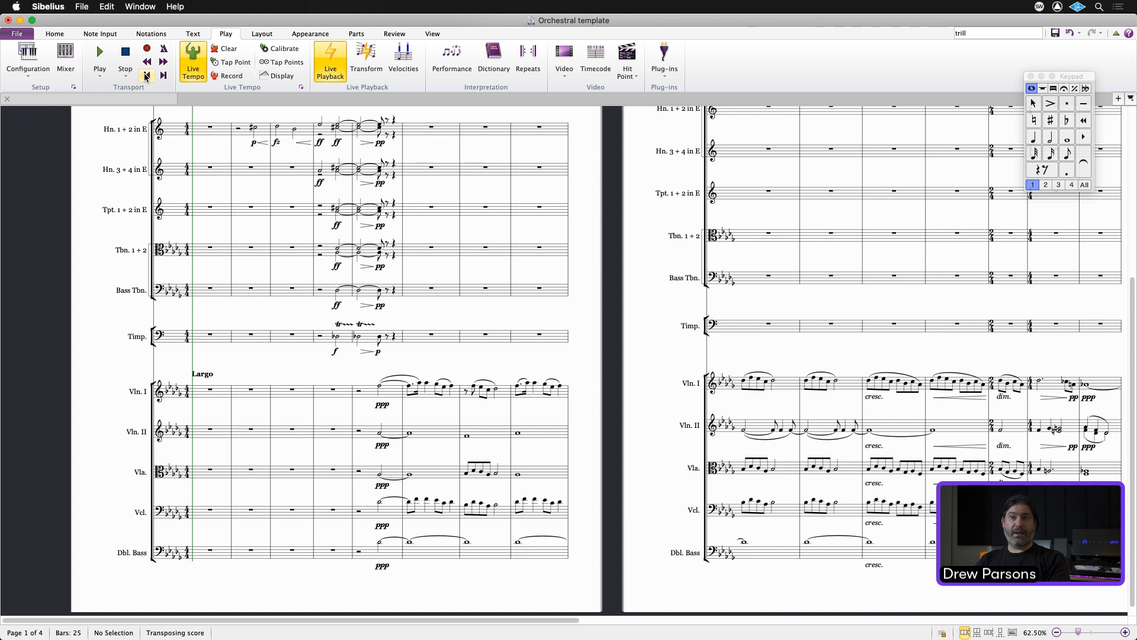
Play the score from the start through bar 8, follow the winds and strings, and stop playback.
{"action": "left_click", "coordinate": [100, 51]}
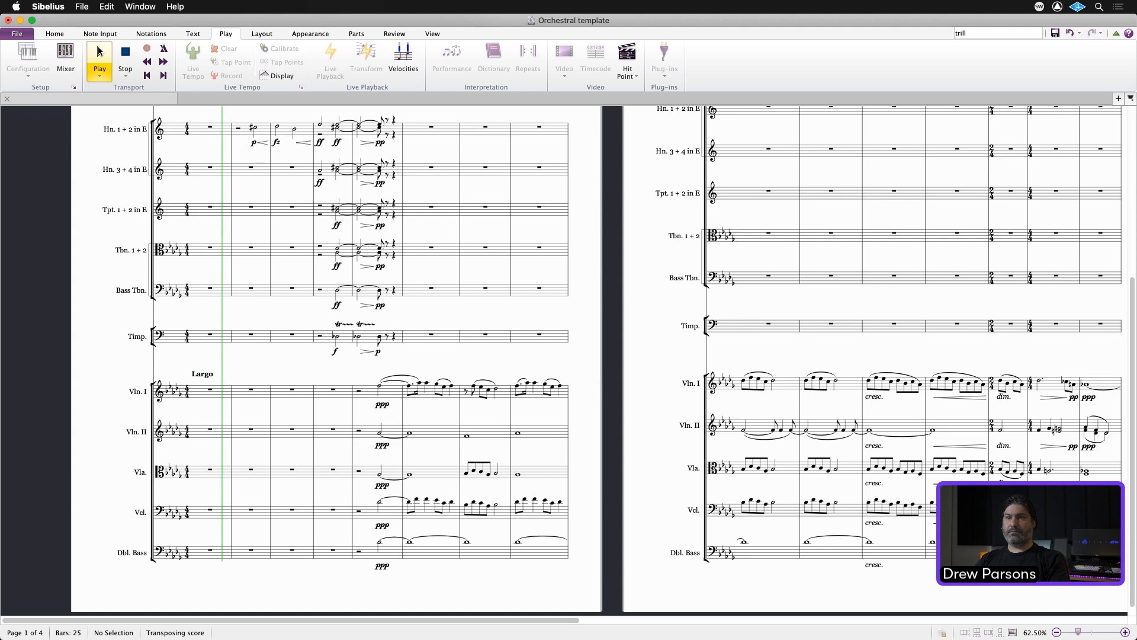
{"action": "left_click_drag", "start_coordinate": [106, 156], "coordinate": [93, 337]}
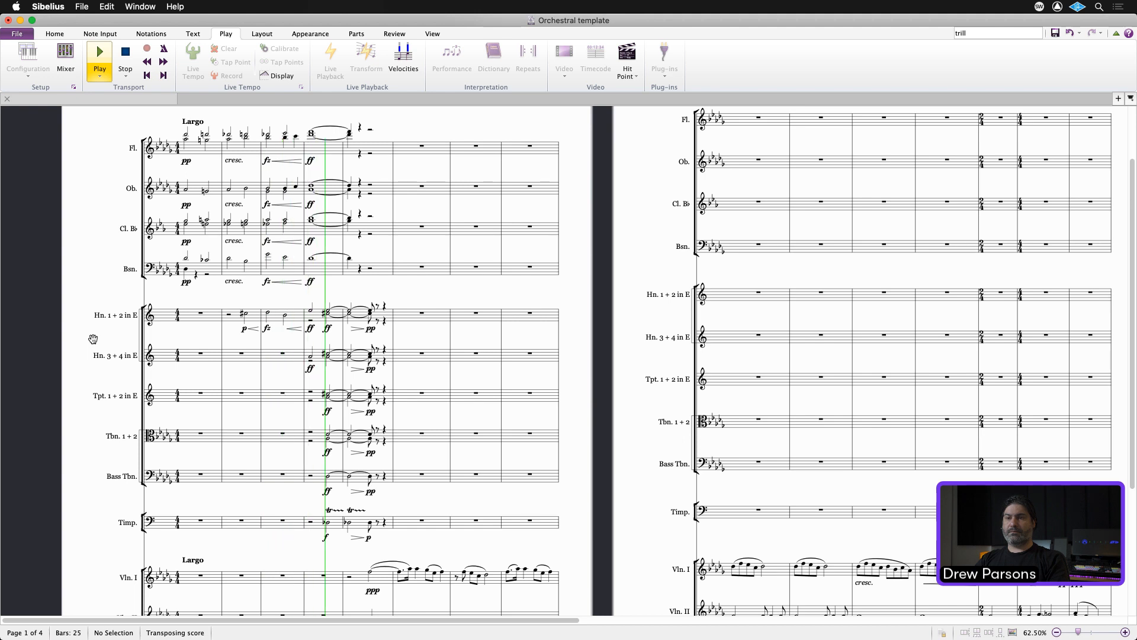
{"action": "left_click_drag", "start_coordinate": [93, 339], "coordinate": [100, 138]}
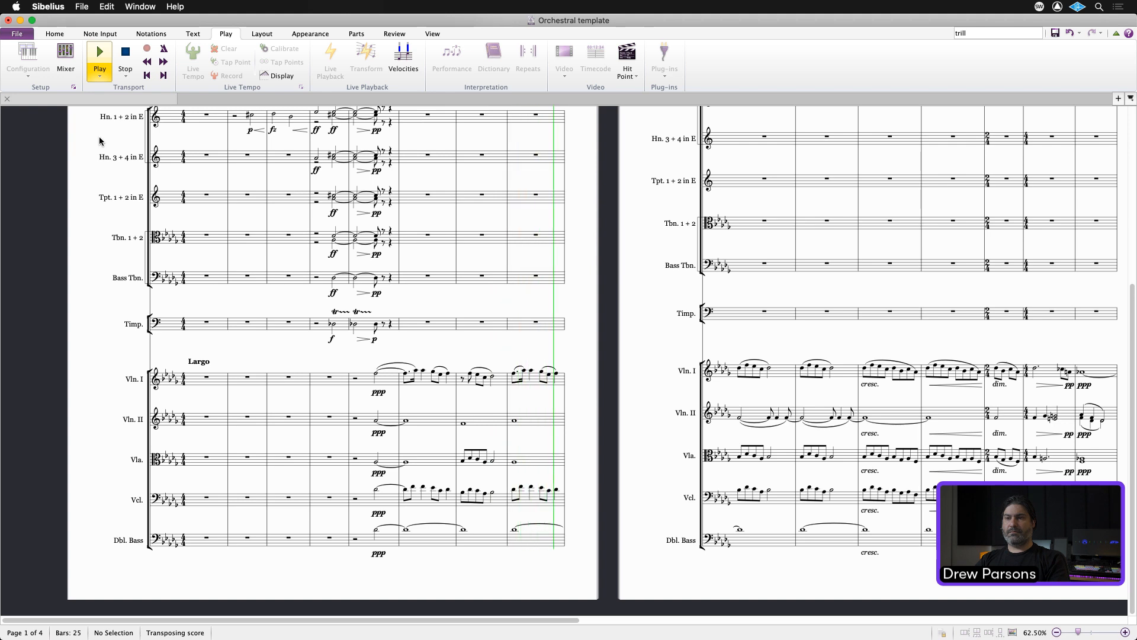
{"action": "key", "text": "space"}
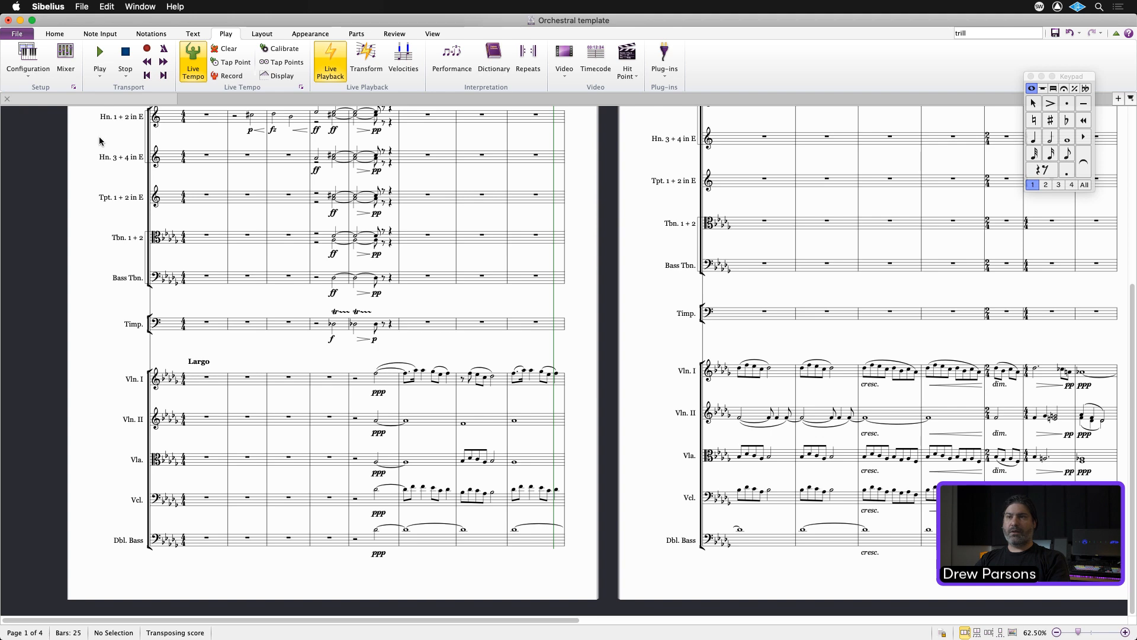
{"action": "left_click_drag", "start_coordinate": [101, 141], "coordinate": [105, 338]}
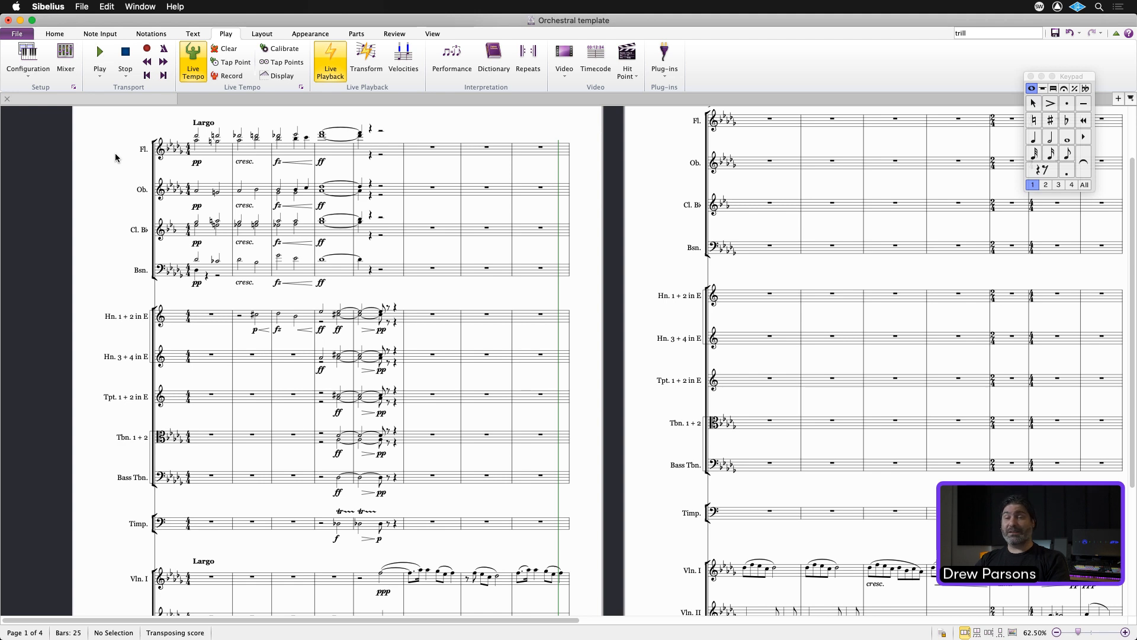
Review the available playback configurations, switch to Pro Tools to look at the Oboe instrument in Kontakt, and return to Sibelius.
{"action": "left_click", "coordinate": [38, 79]}
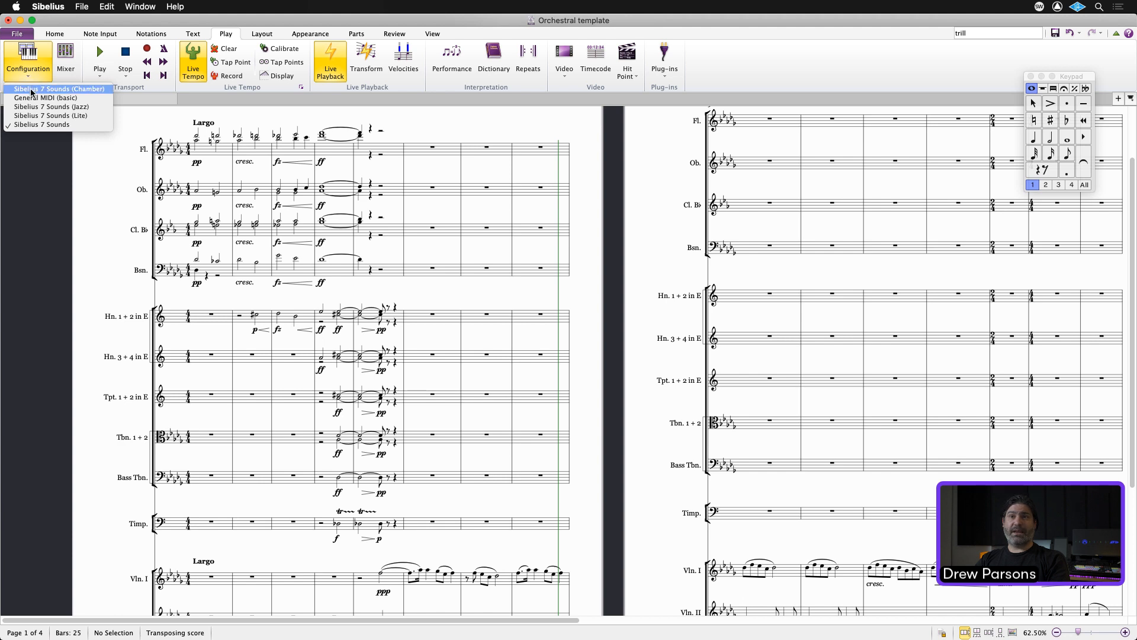
{"action": "left_click", "coordinate": [33, 76]}
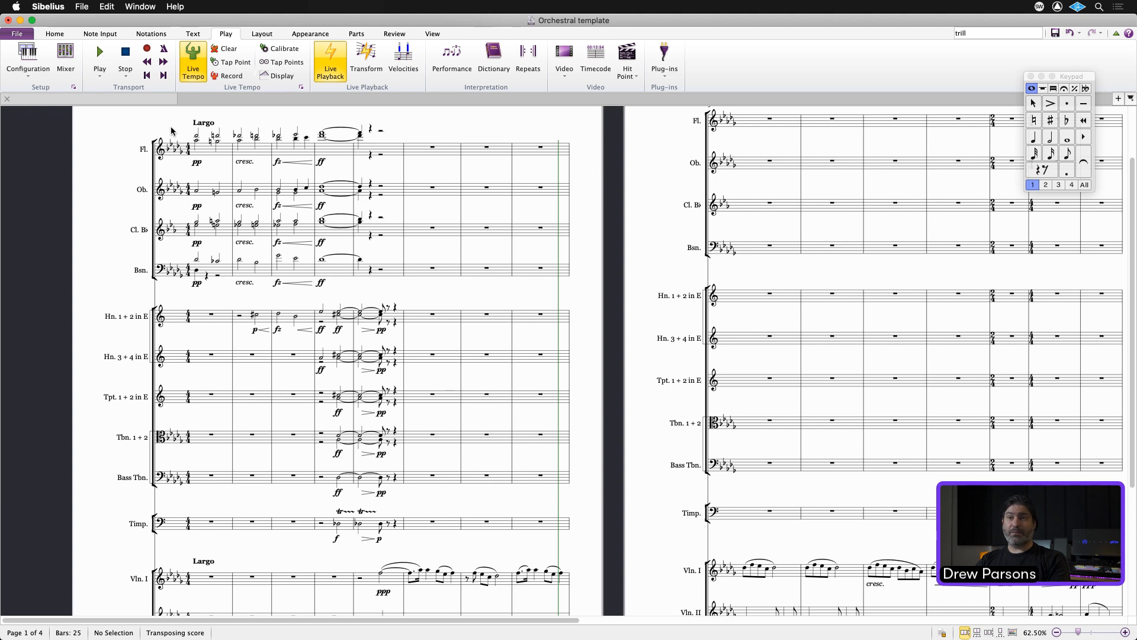
{"action": "key", "text": "super+Tab"}
{"action": "key", "text": "super+Tab"}
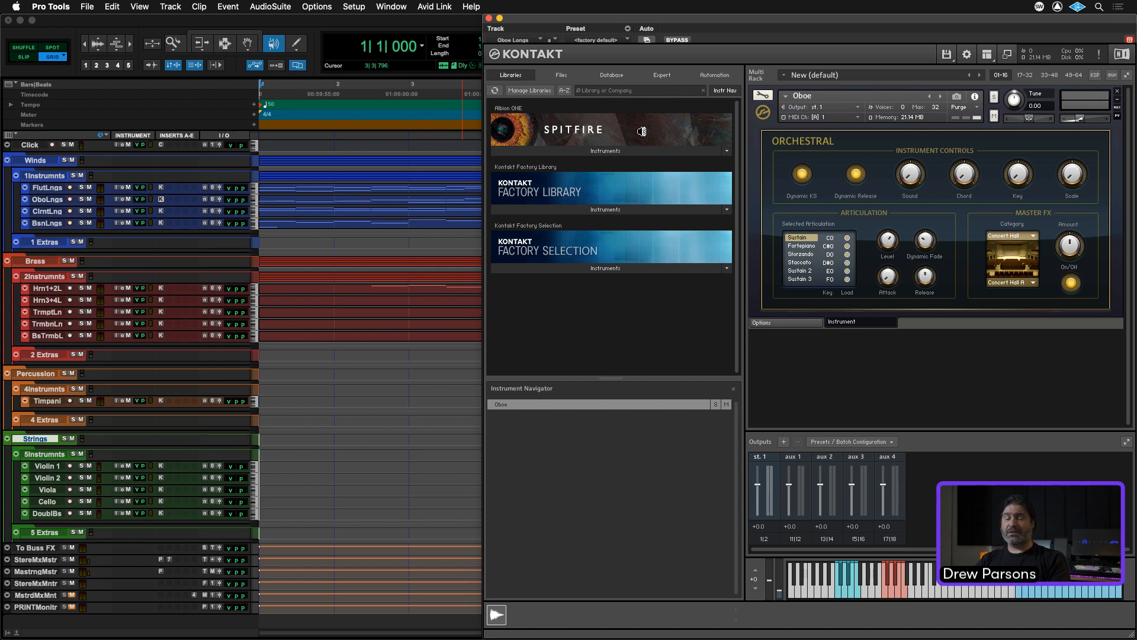
{"action": "key", "text": "super+Tab"}
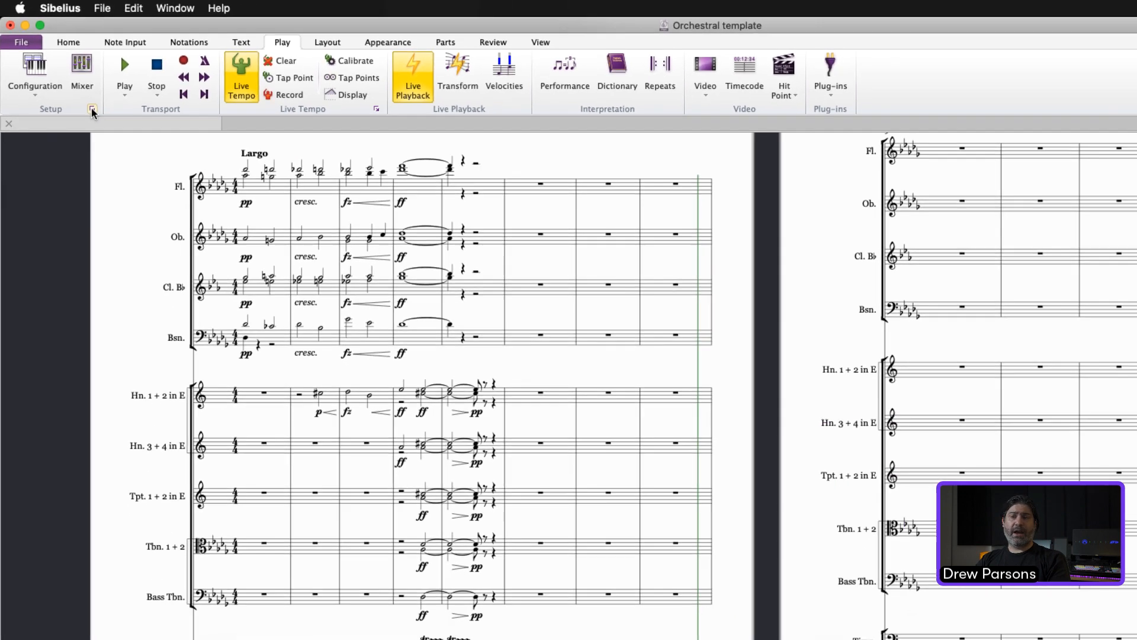
Create a new playback devices configuration named Kontakt.
{"action": "left_click", "coordinate": [110, 131]}
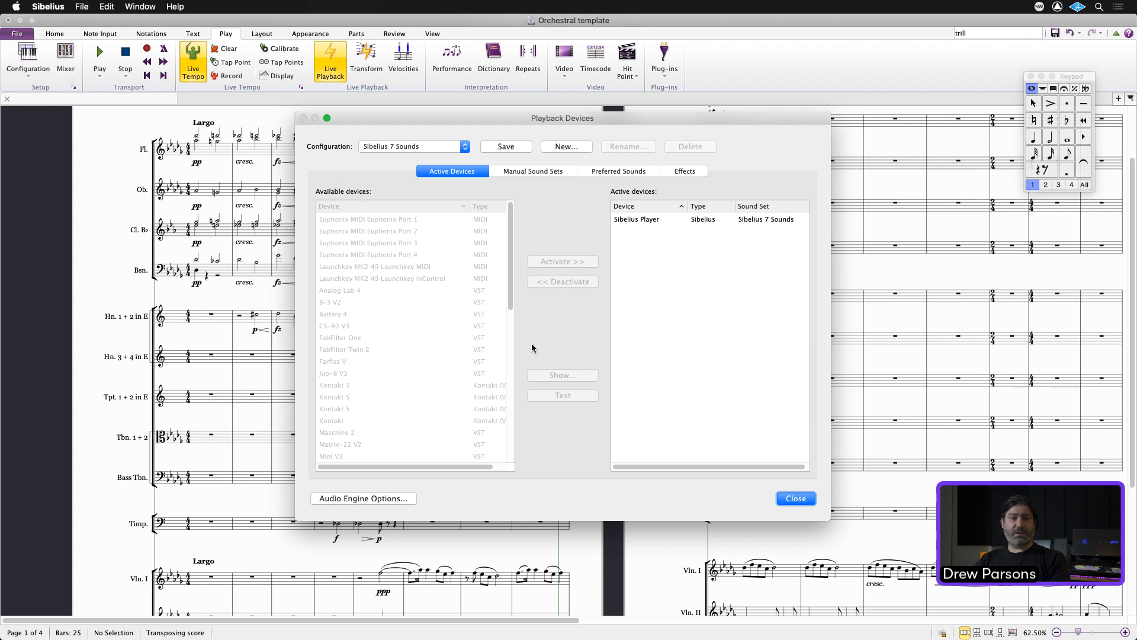
{"action": "left_click", "coordinate": [565, 148]}
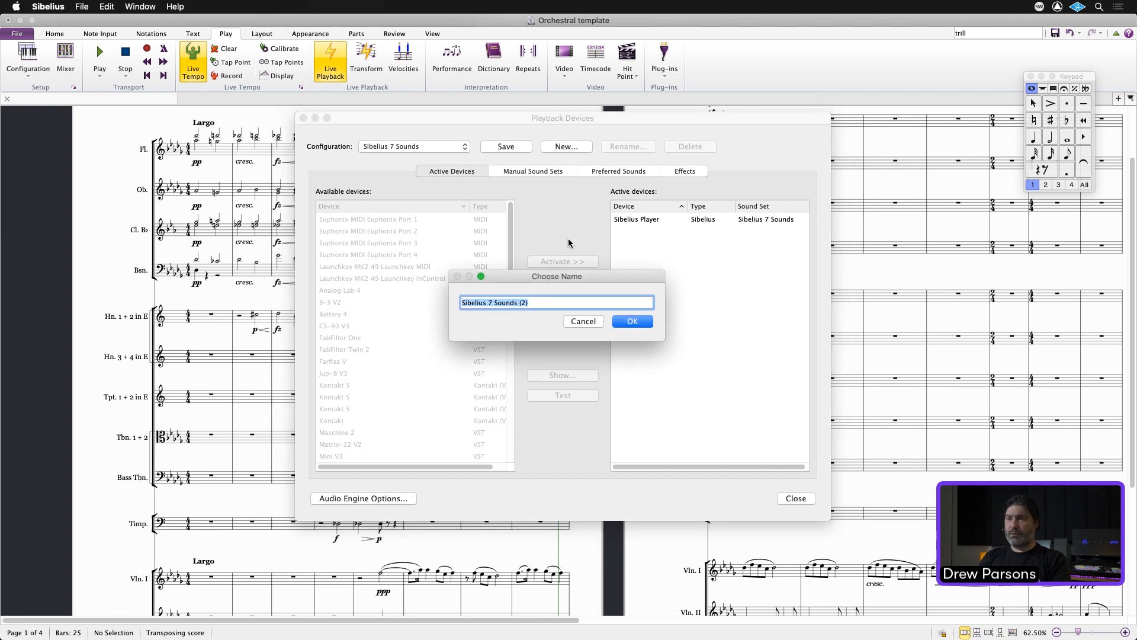
{"action": "type", "text": "Kontakt"}
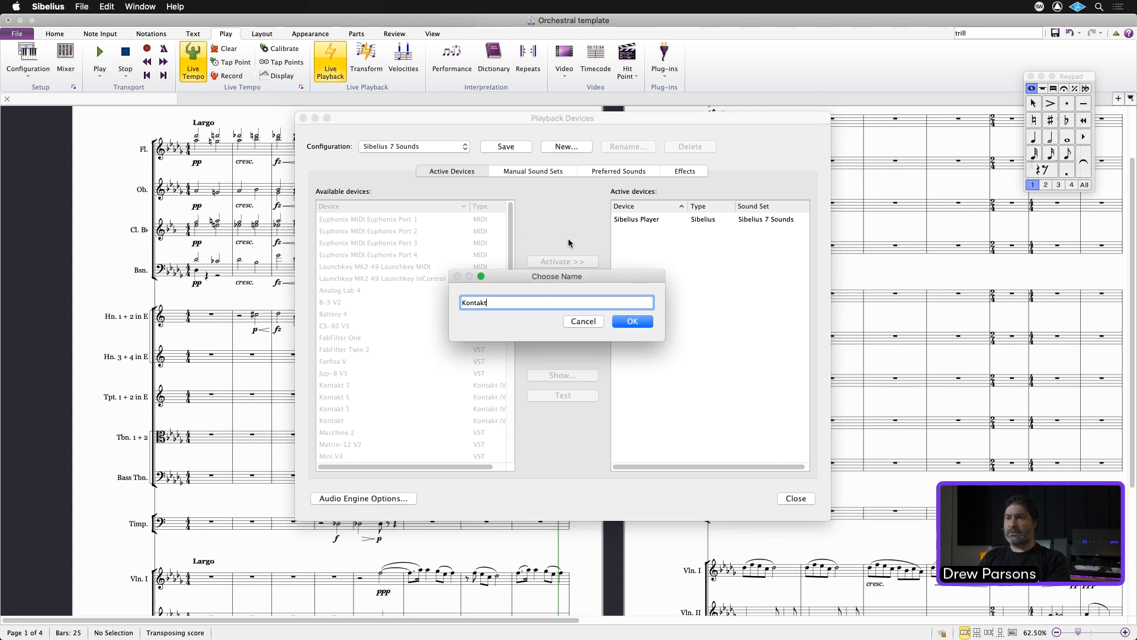
{"action": "key", "text": "Return"}
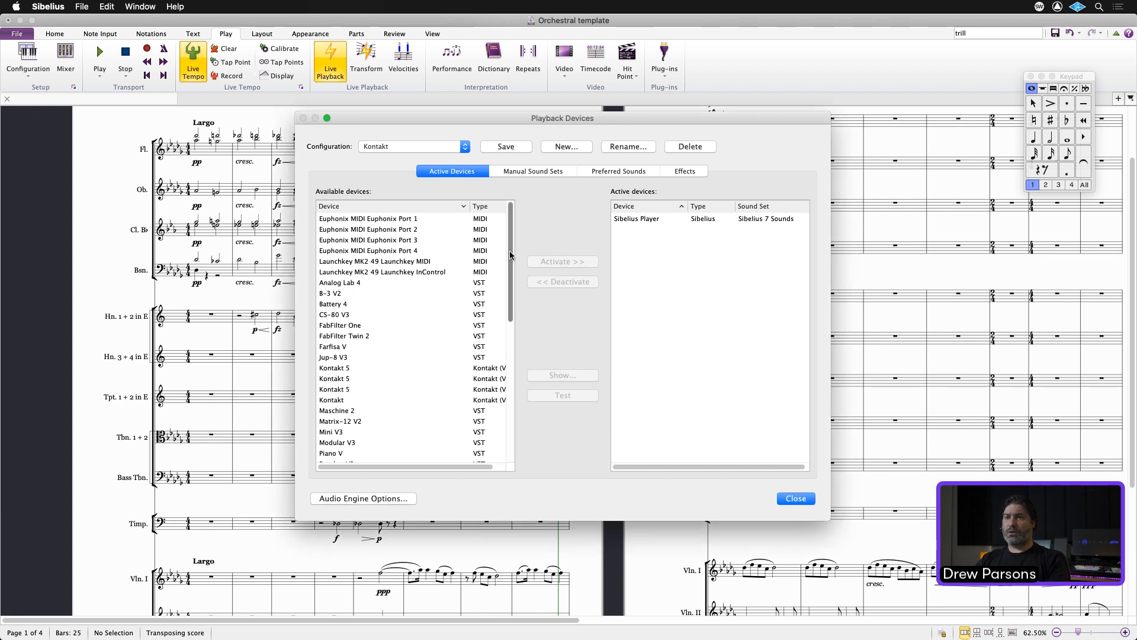
Make the Kontakt AU plug-in the configuration's only active device by activating it and deactivating Sibelius Player, and save the configuration.
{"action": "left_click_drag", "start_coordinate": [509, 250], "coordinate": [509, 385]}
{"action": "left_click", "coordinate": [345, 331]}
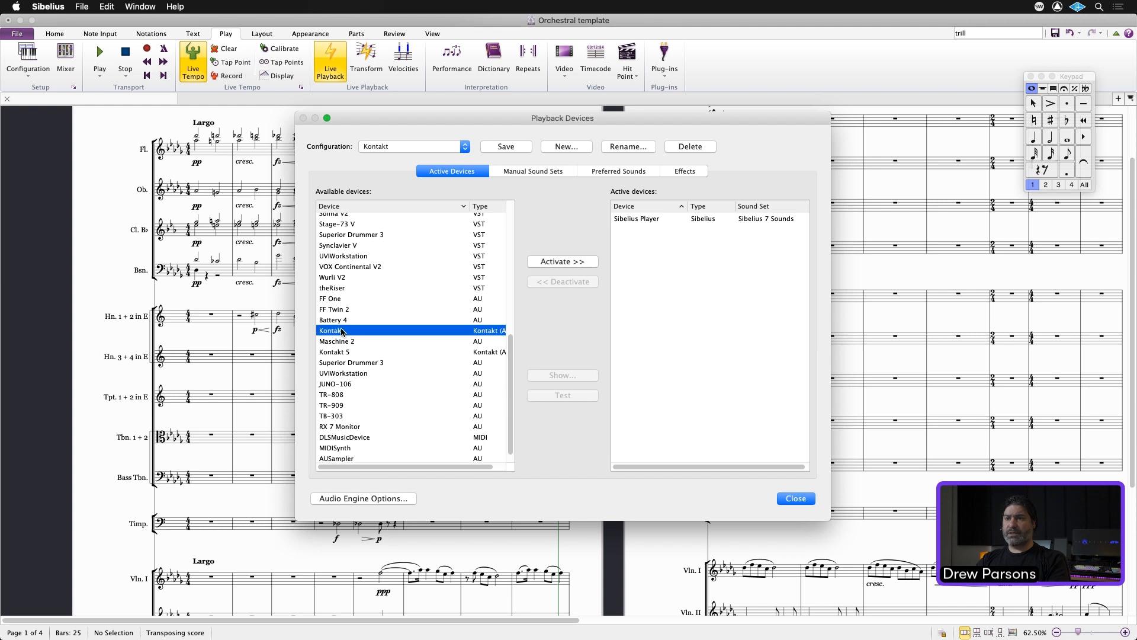
{"action": "left_click", "coordinate": [562, 261]}
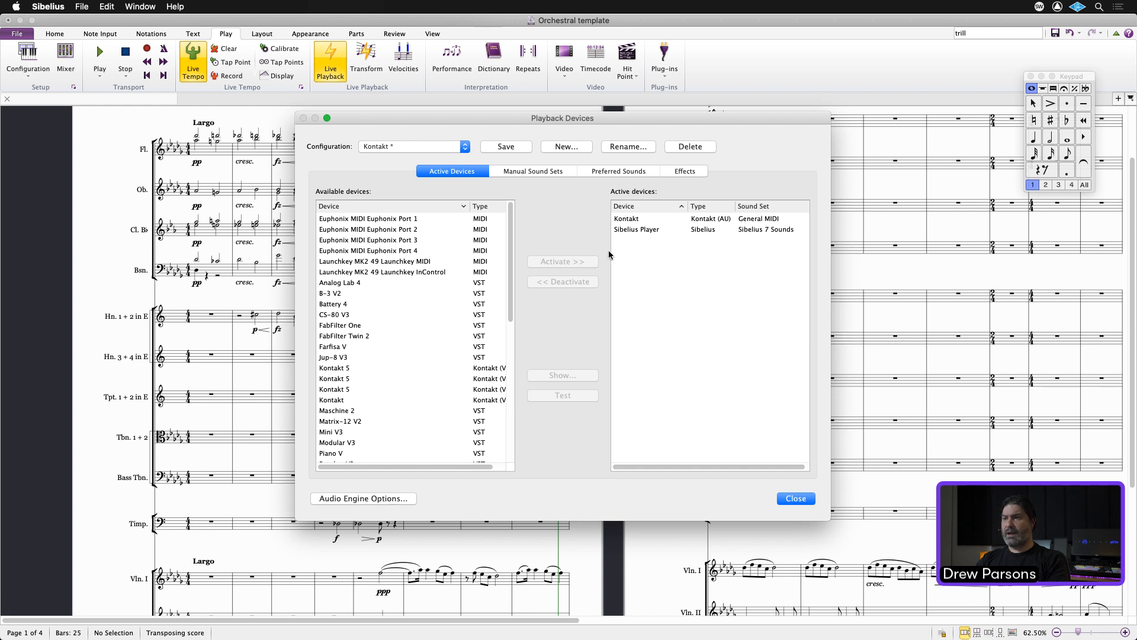
{"action": "left_click", "coordinate": [635, 229]}
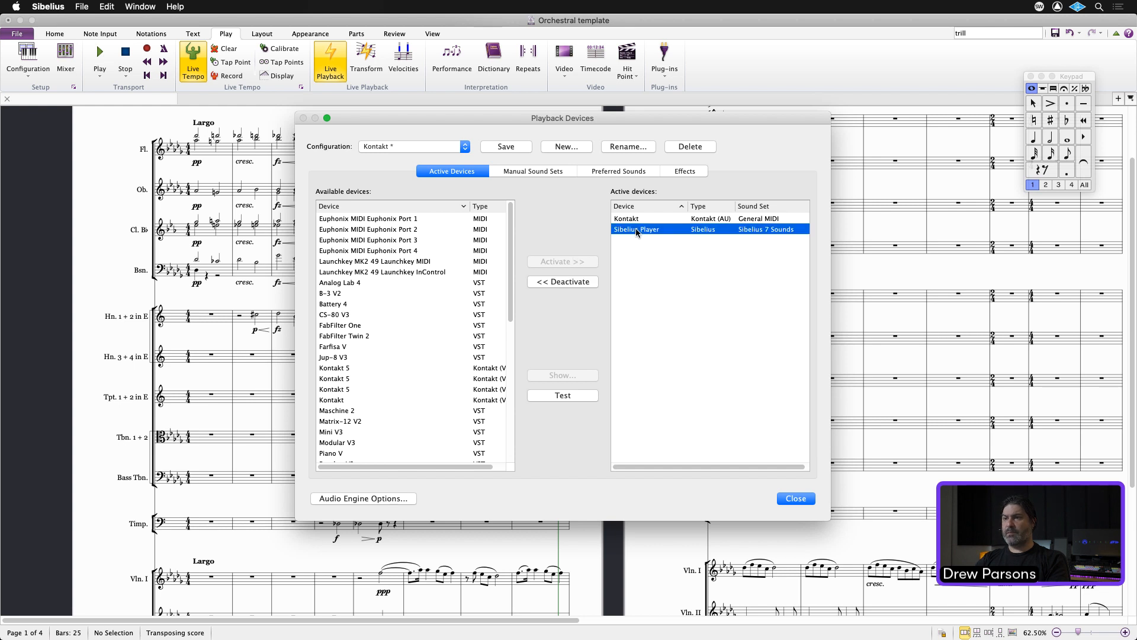
{"action": "left_click", "coordinate": [556, 281]}
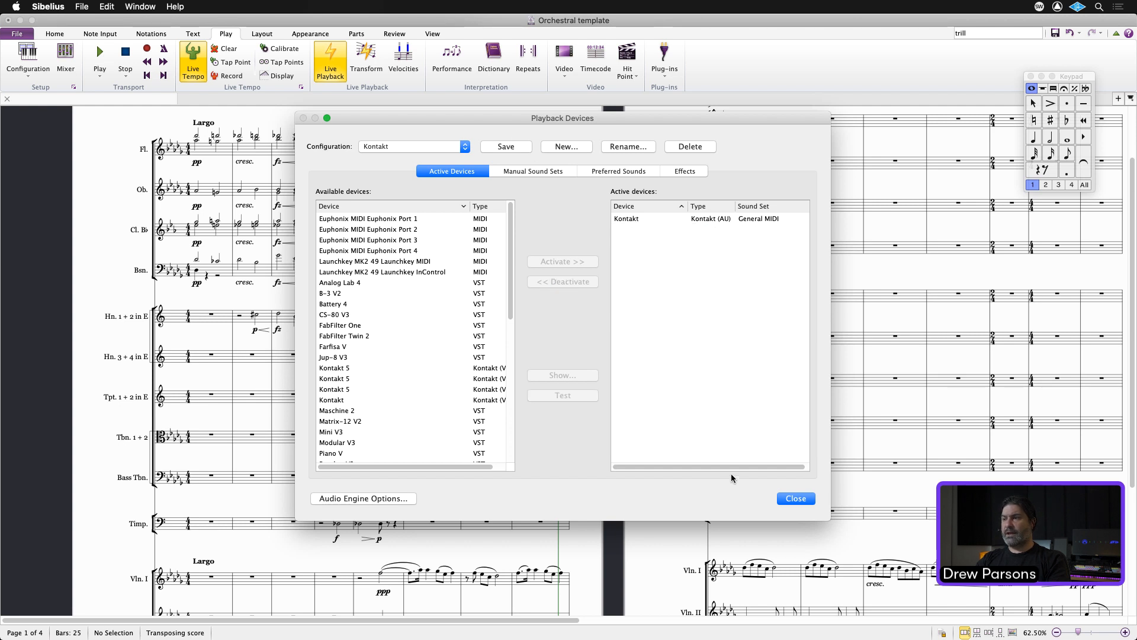
{"action": "left_click", "coordinate": [787, 499]}
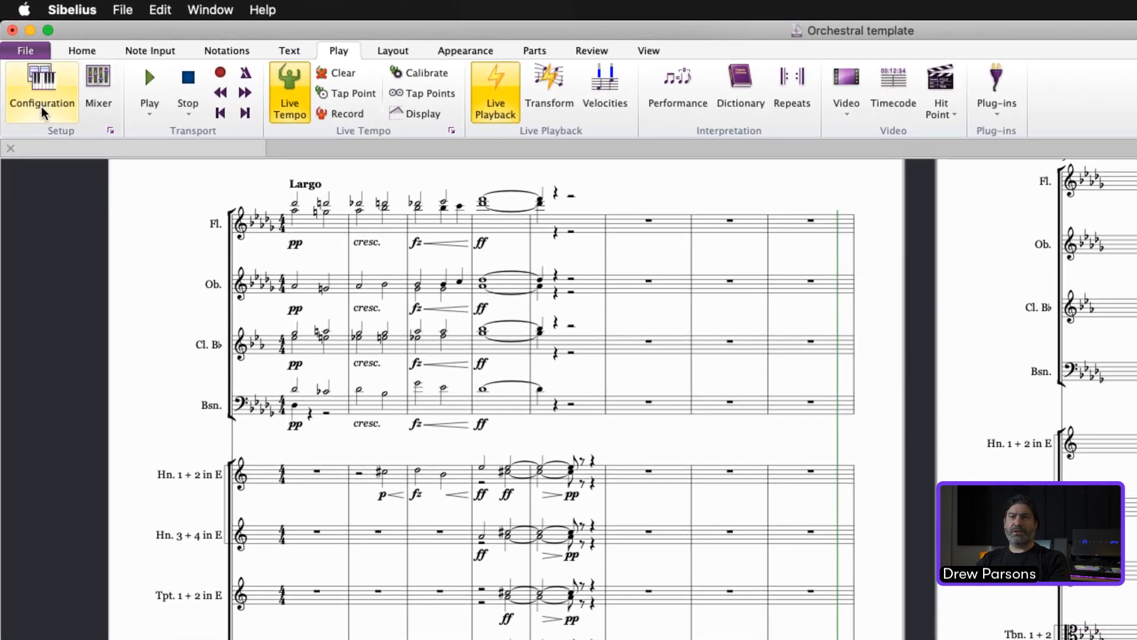
Open the mixer, show the Kontakt interface from its channel strip, and move that window clear of the first instrument strips.
{"action": "left_click", "coordinate": [42, 108]}
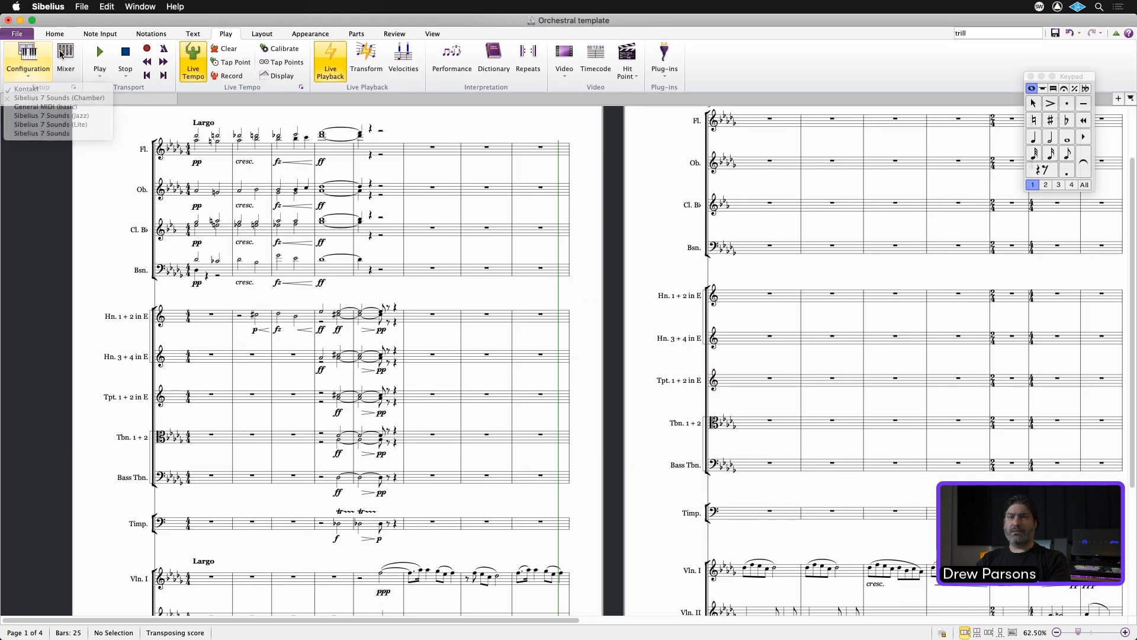
{"action": "left_click", "coordinate": [61, 54]}
{"action": "left_click", "coordinate": [61, 55]}
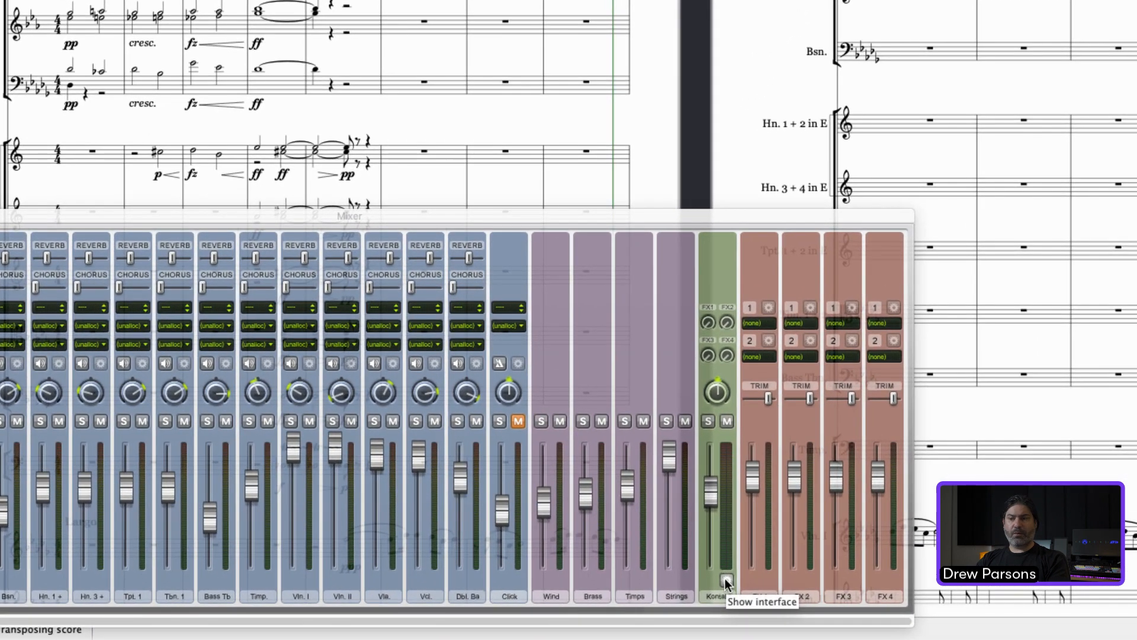
{"action": "left_click", "coordinate": [727, 581]}
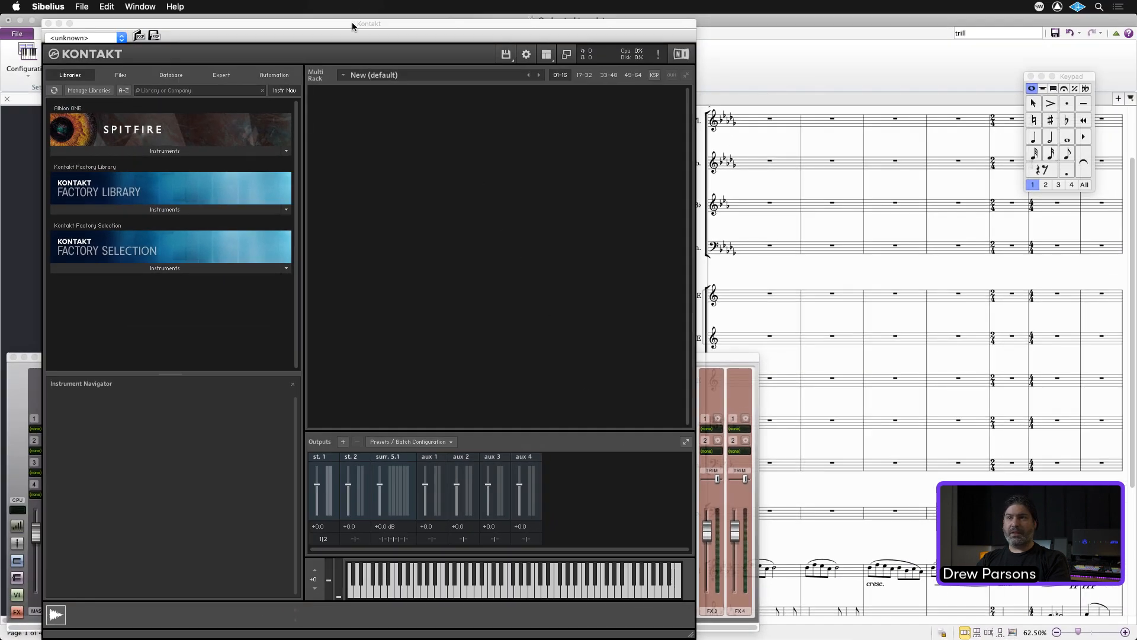
{"action": "left_click_drag", "start_coordinate": [352, 26], "coordinate": [779, 25]}
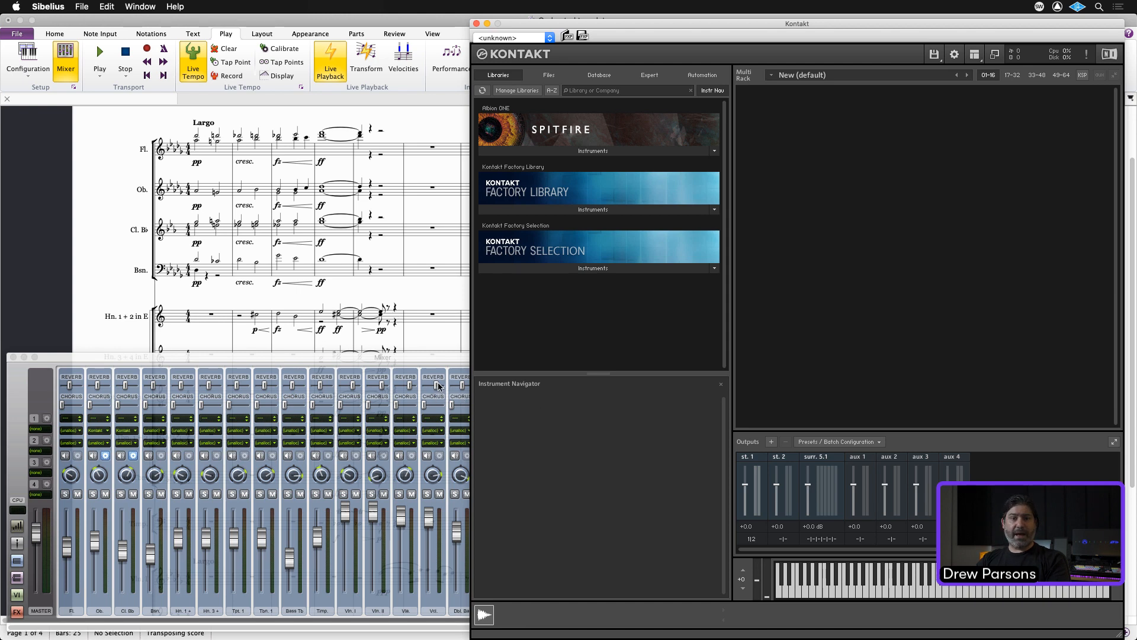
Load the Flute, Oboe and Clarinet from the Kontakt Factory Library's VSL Woodwinds into the rack.
{"action": "left_click", "coordinate": [552, 210]}
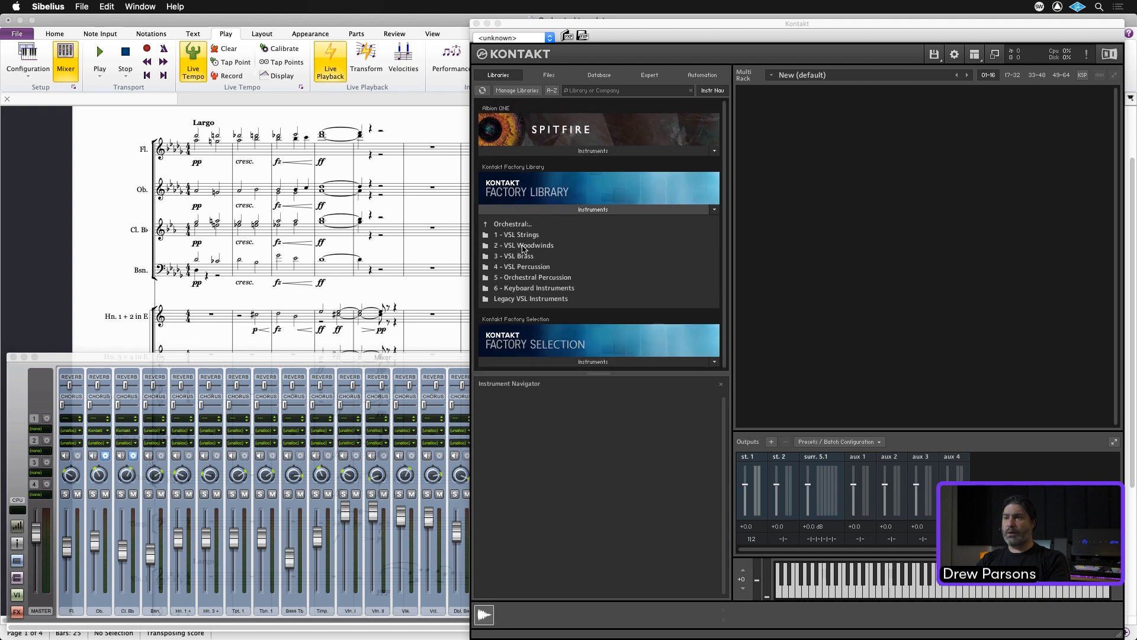
{"action": "double_click", "coordinate": [523, 246]}
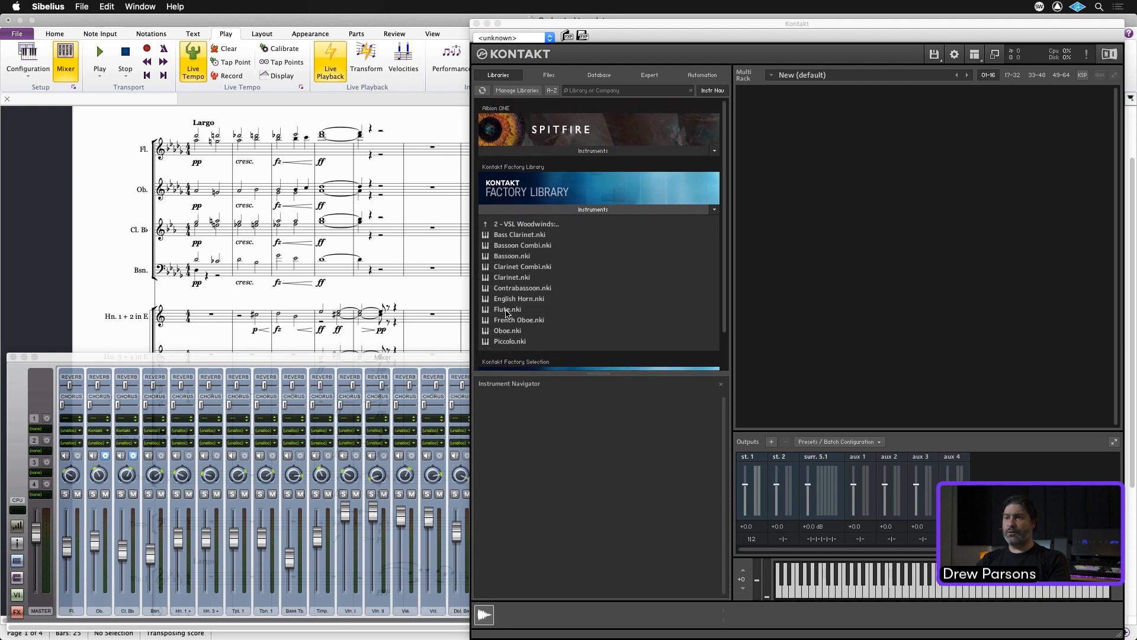
{"action": "left_click_drag", "start_coordinate": [506, 313], "coordinate": [870, 254]}
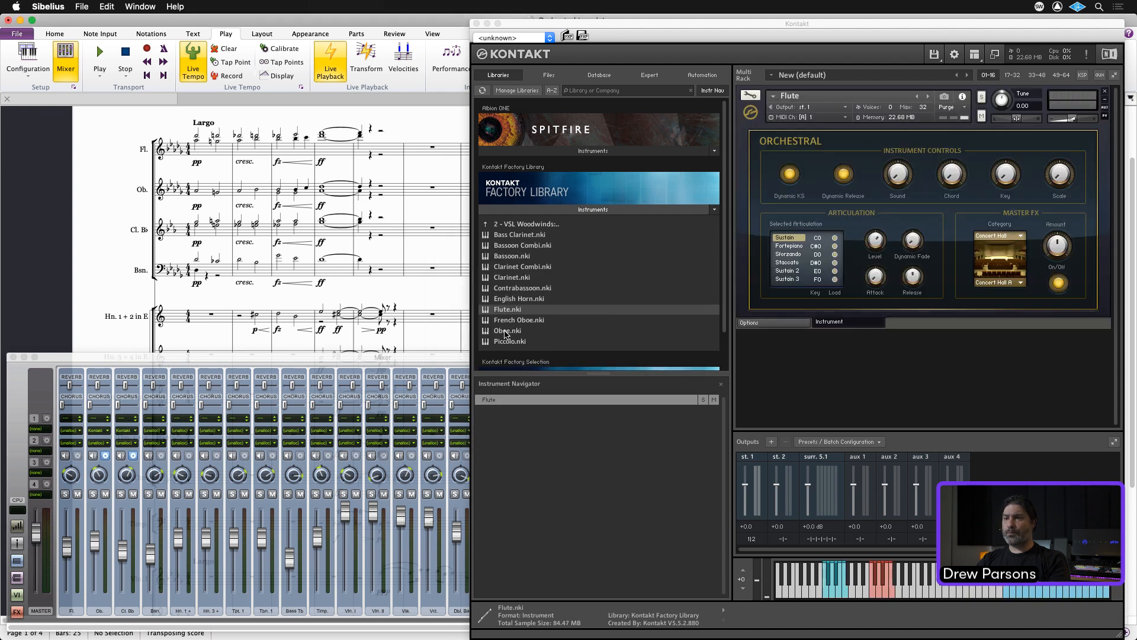
{"action": "left_click_drag", "start_coordinate": [507, 334], "coordinate": [849, 362]}
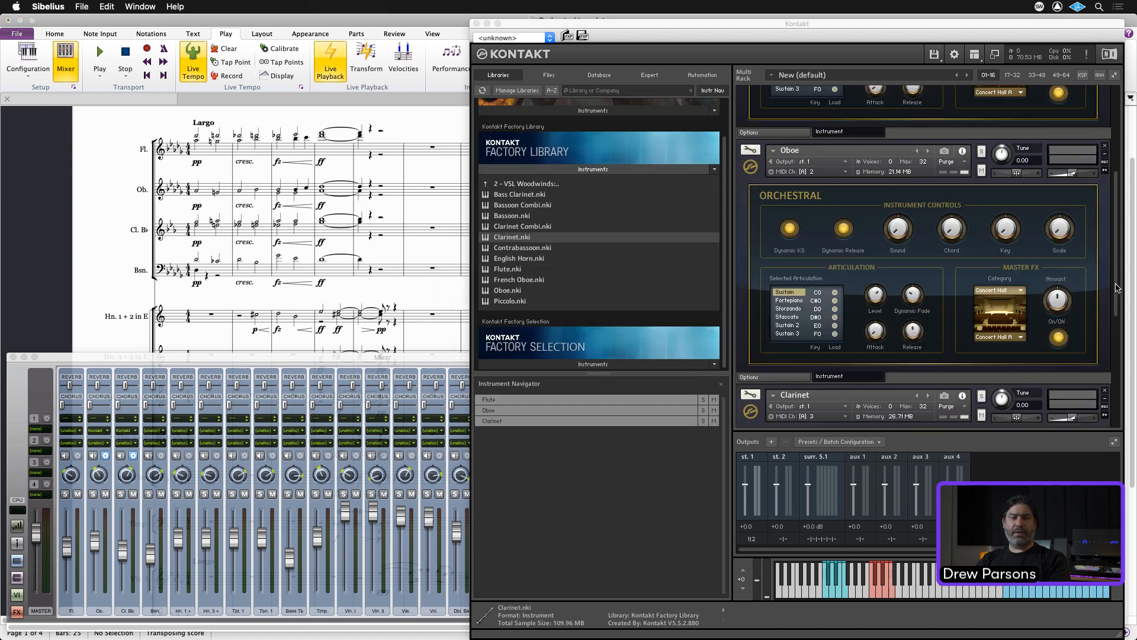
Collapse the loaded instruments in the rack and add the bassoon, horns, trumpet, trombones, timpani and string ensembles in score order.
{"action": "left_click", "coordinate": [1104, 154]}
{"action": "left_click", "coordinate": [1104, 177]}
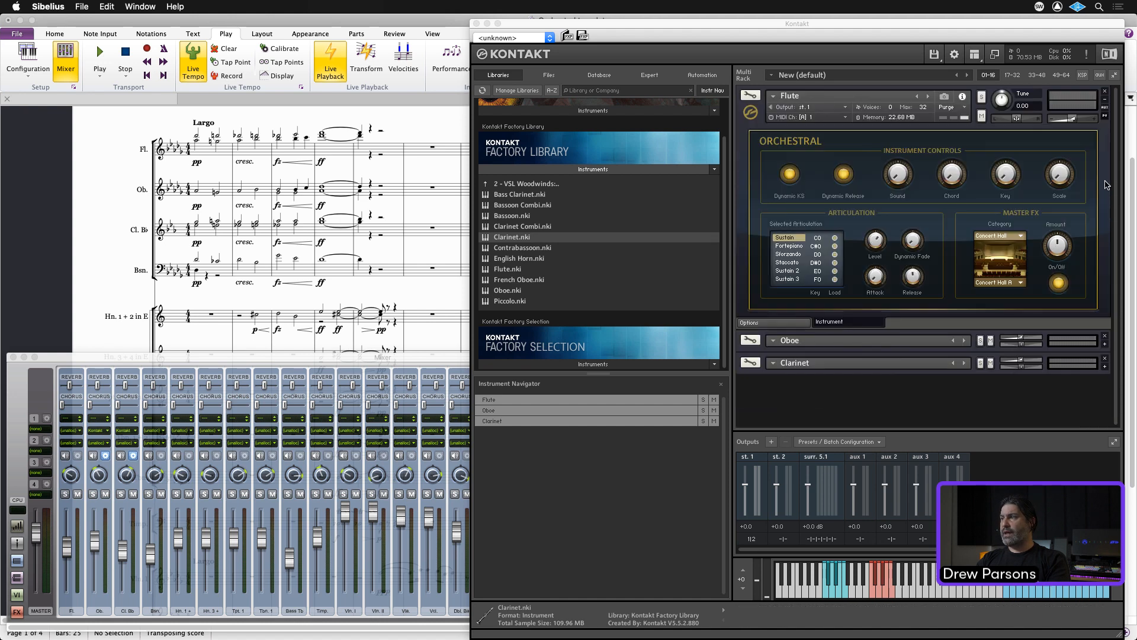
{"action": "left_click_drag", "start_coordinate": [1131, 184], "coordinate": [1121, 121]}
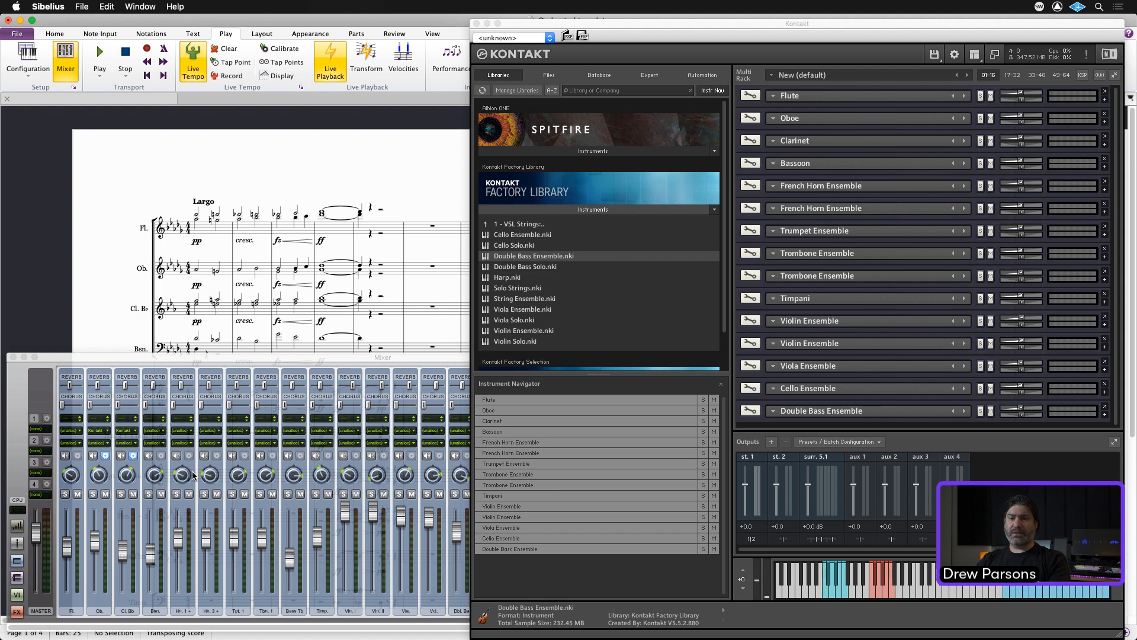
Assign Kontakt as the playback device for the flute and all other instrument strips in the mixer.
{"action": "left_click", "coordinate": [71, 433]}
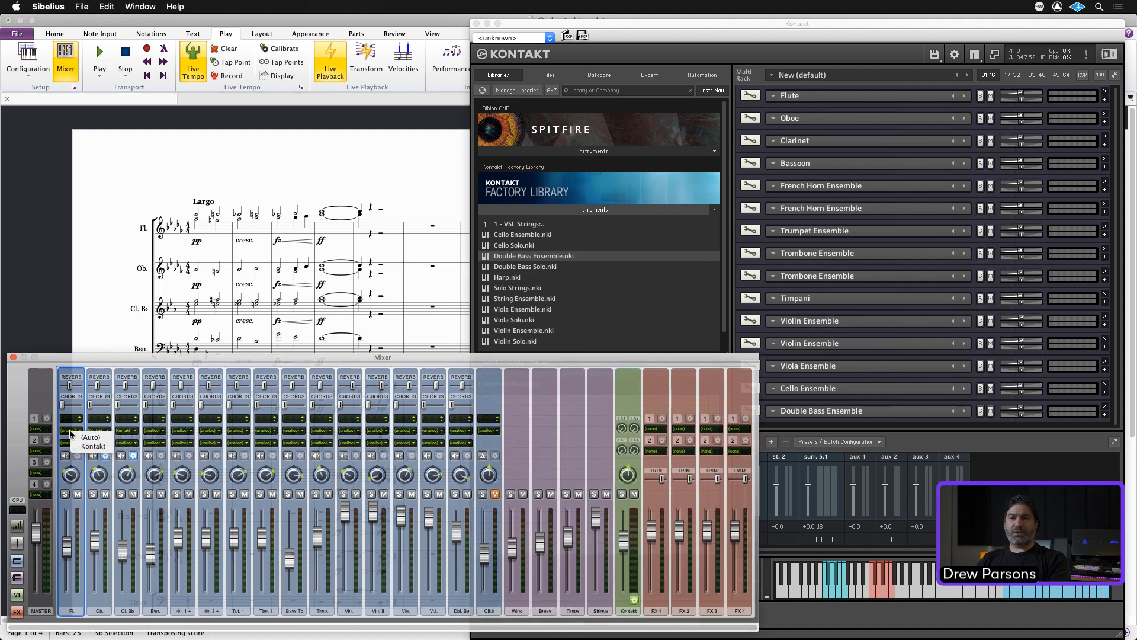
{"action": "left_click", "coordinate": [92, 446]}
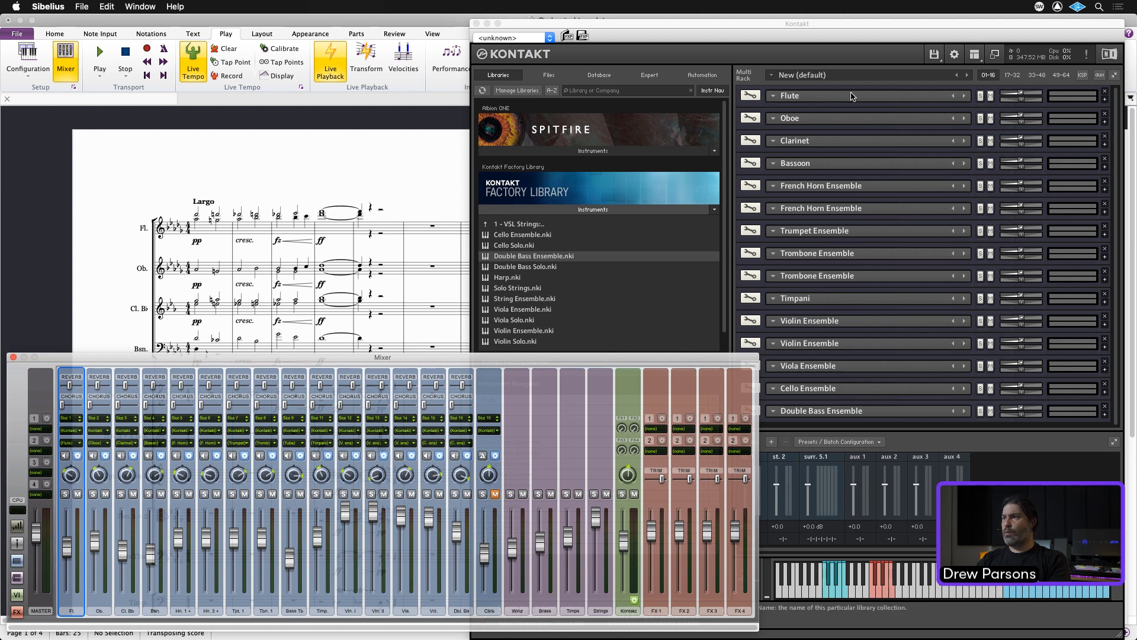
Expand the Flute and Oboe in the Kontakt rack in turn to compare their MIDI channels with the mixer, collapsing each again.
{"action": "left_click", "coordinate": [1105, 103]}
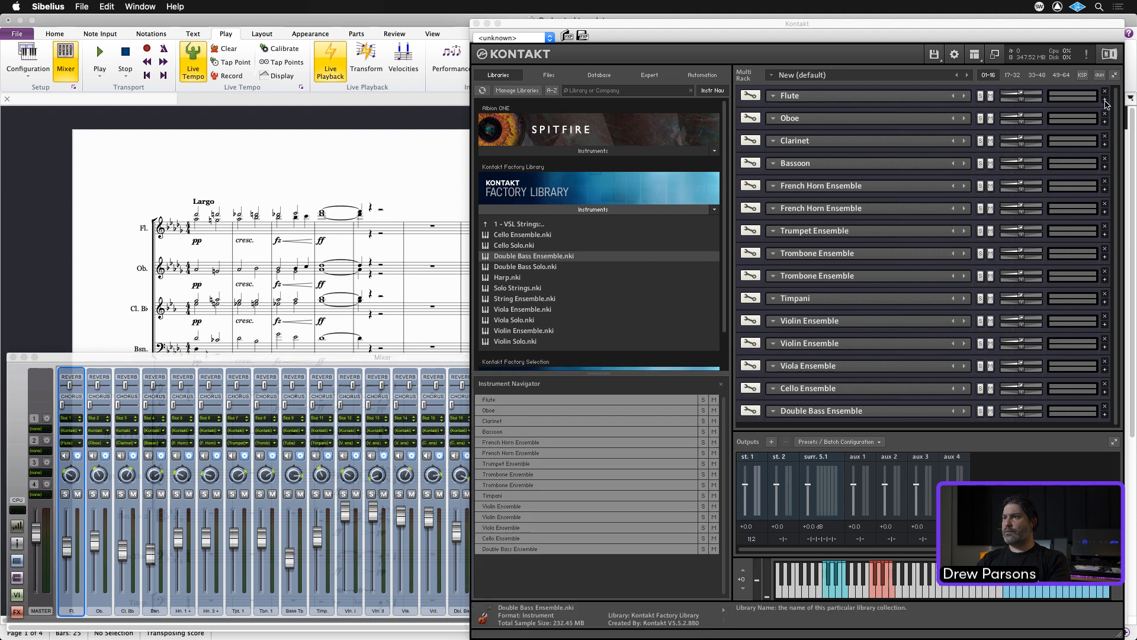
{"action": "left_click", "coordinate": [1105, 101]}
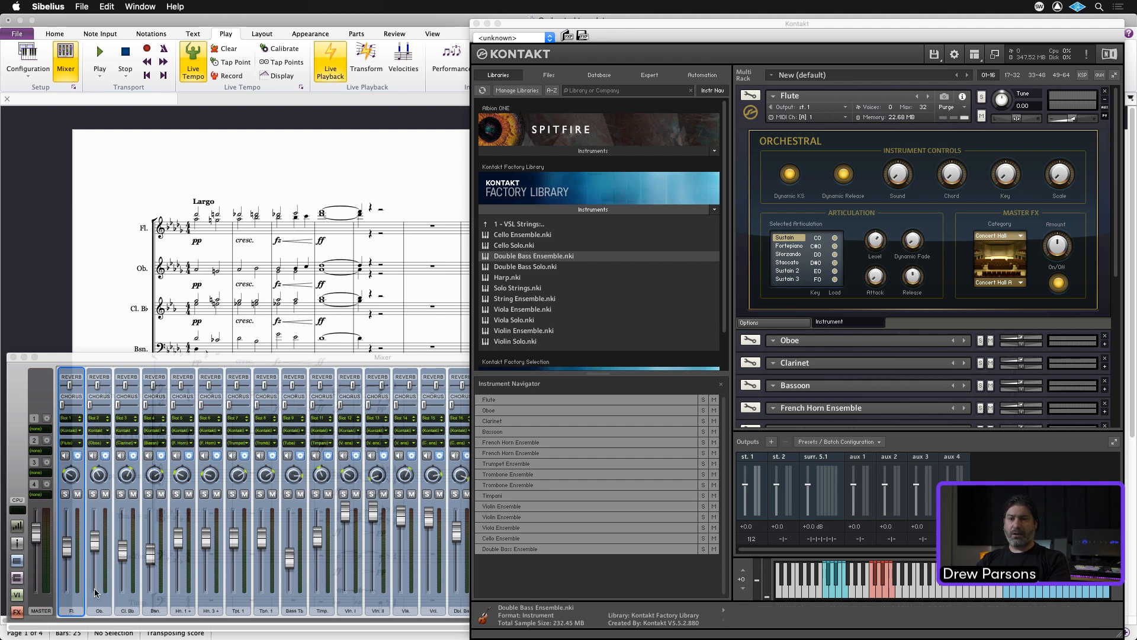
{"action": "left_click", "coordinate": [1106, 104]}
{"action": "left_click", "coordinate": [1107, 127]}
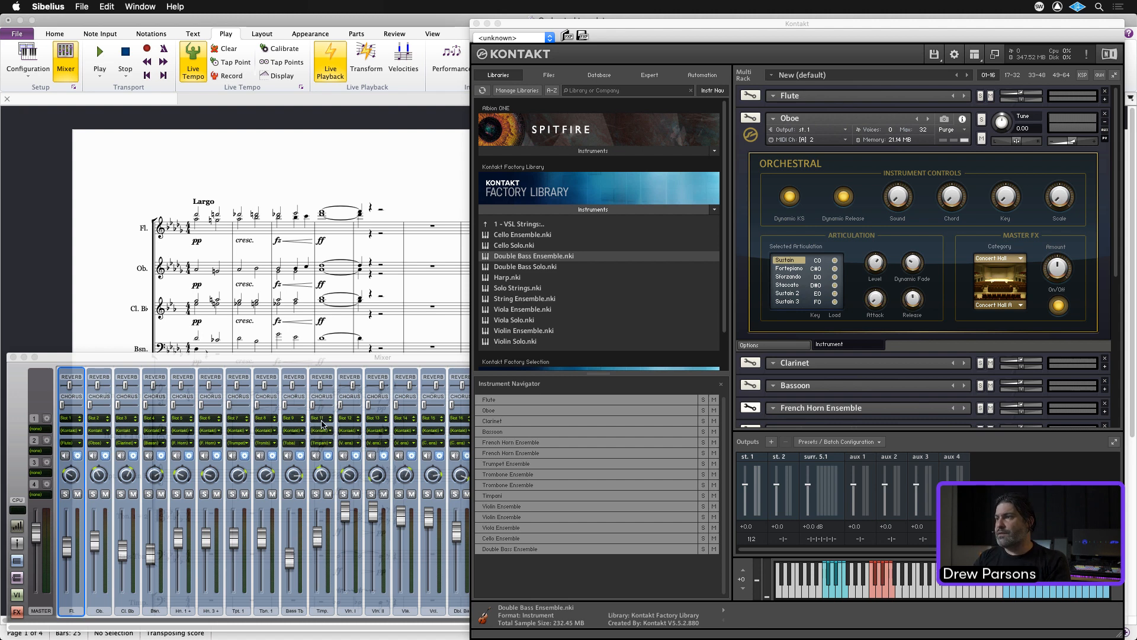
{"action": "left_click", "coordinate": [1105, 126]}
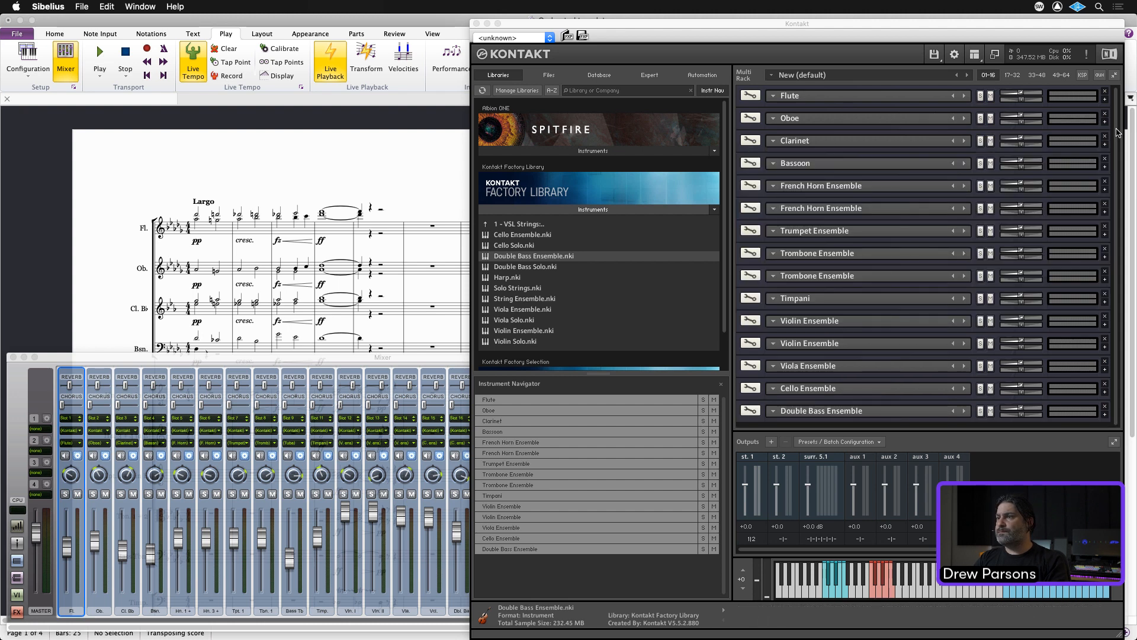
Set the Timpani's MIDI channel in the Kontakt rack to Port A channel 11, collapsing the instrument again.
{"action": "left_click", "coordinate": [1105, 303]}
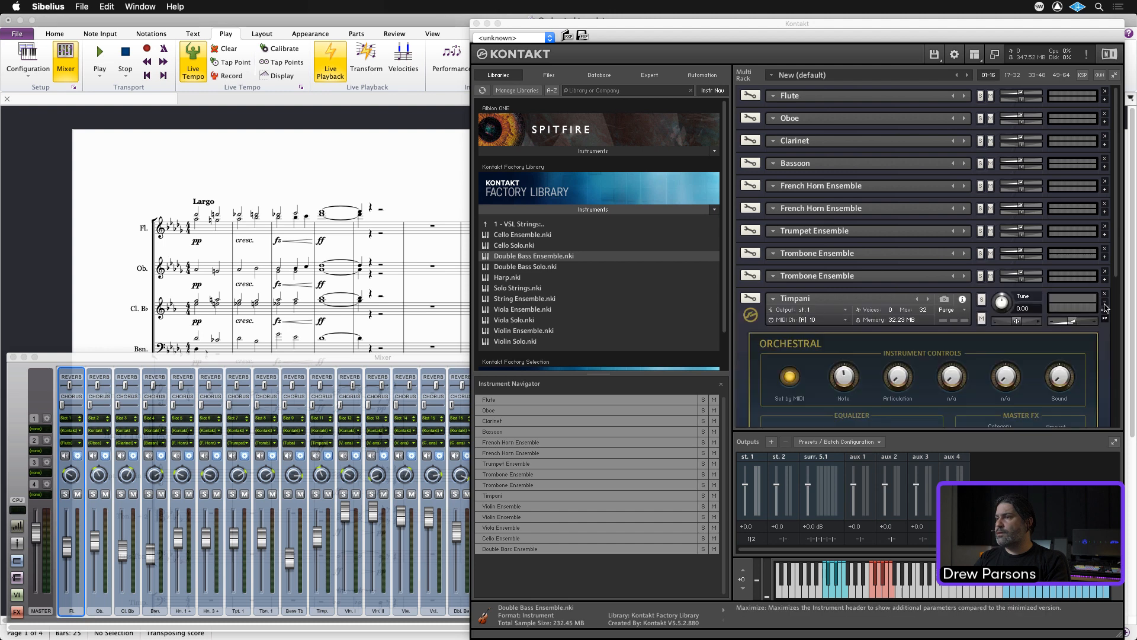
{"action": "left_click", "coordinate": [808, 323]}
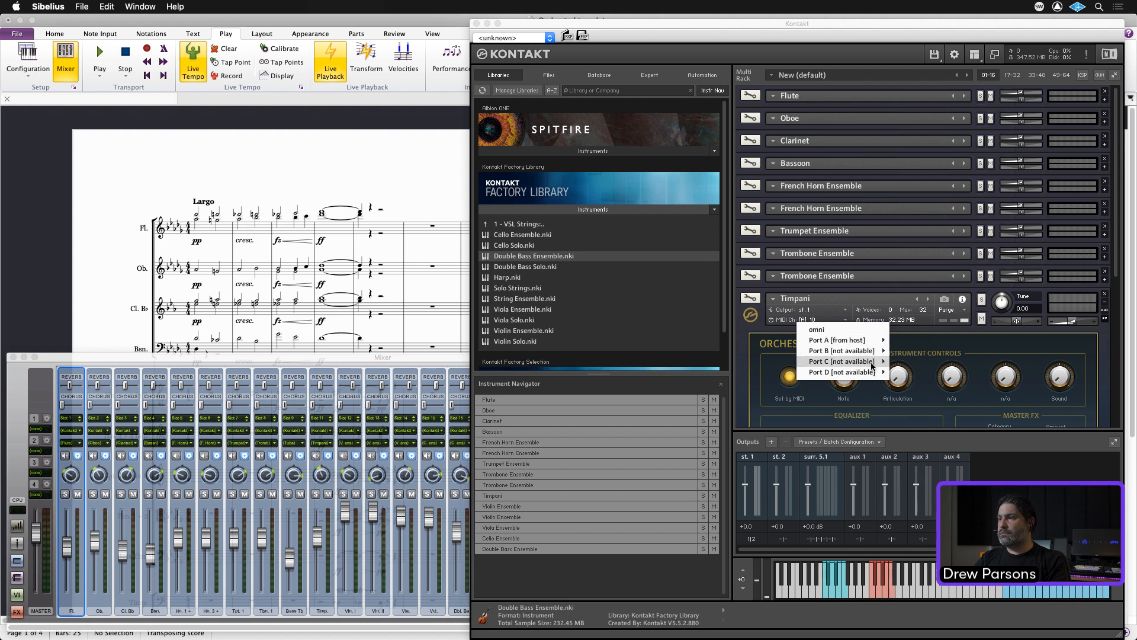
{"action": "mouse_move", "coordinate": [878, 343]}
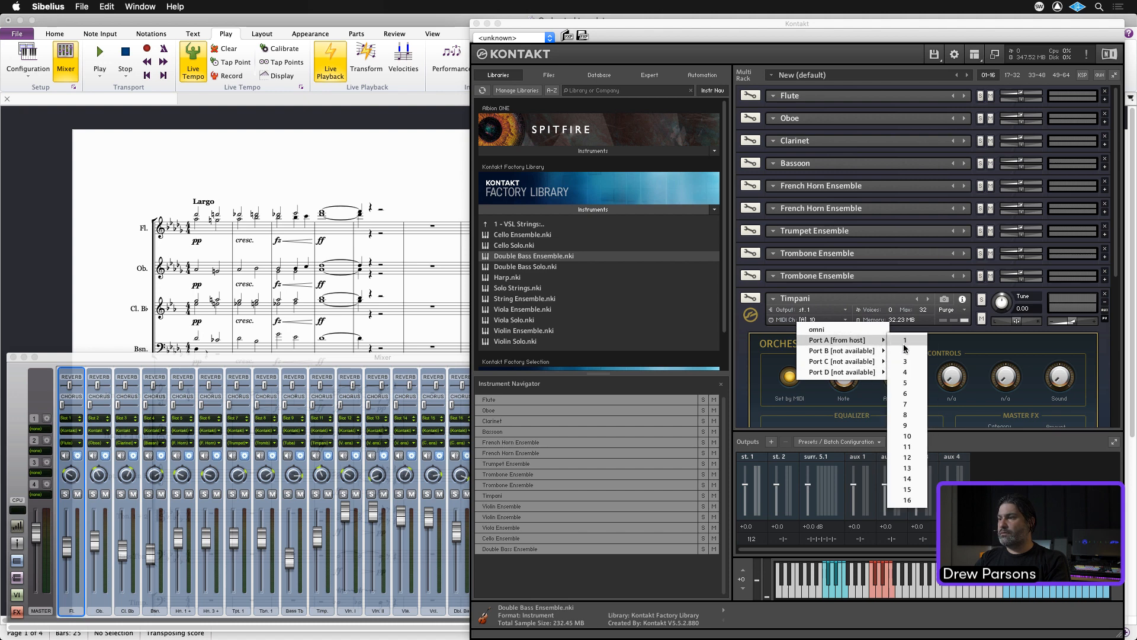
{"action": "left_click", "coordinate": [902, 448]}
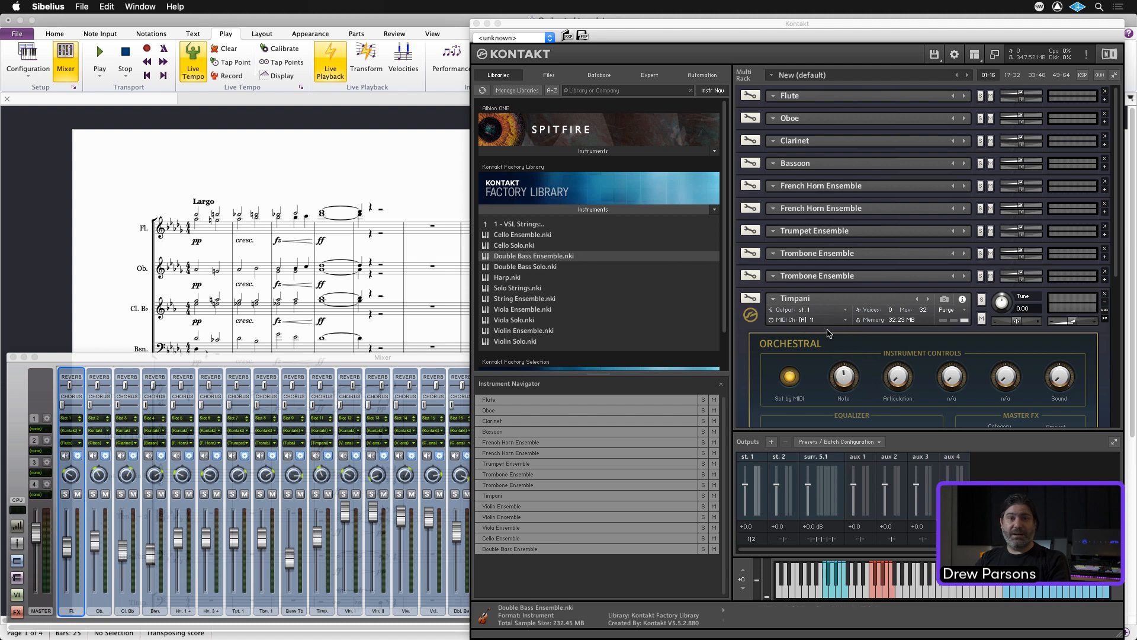
{"action": "left_click", "coordinate": [1108, 306]}
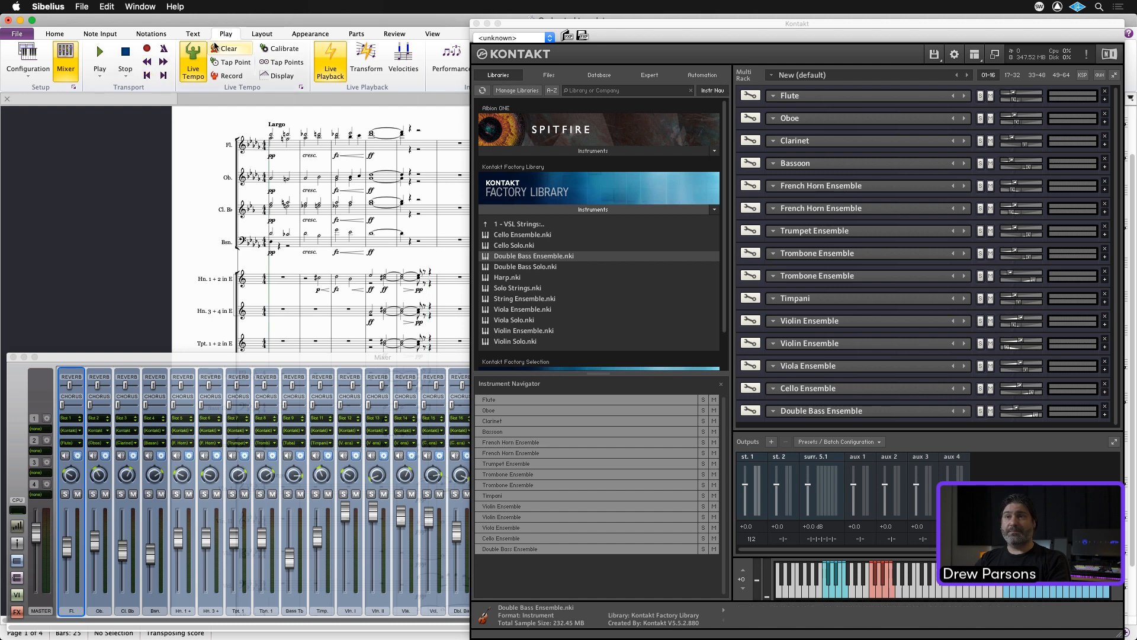
Play back the opening page of the score with the mixer hidden and close the Kontakt window once stopped.
{"action": "left_click", "coordinate": [104, 60]}
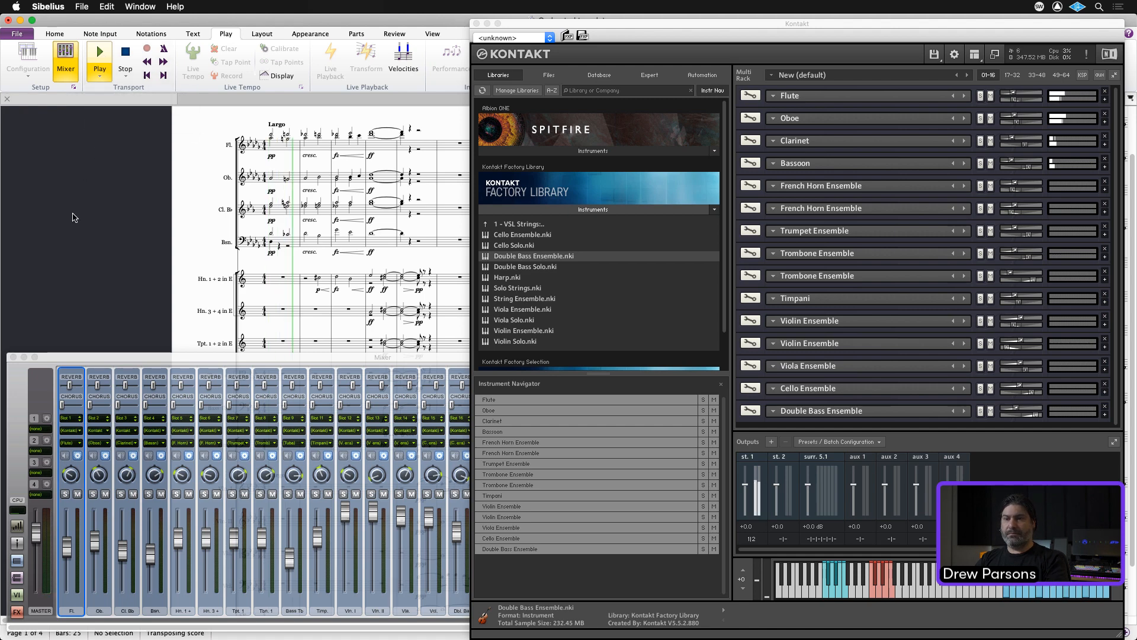
{"action": "key", "text": "m"}
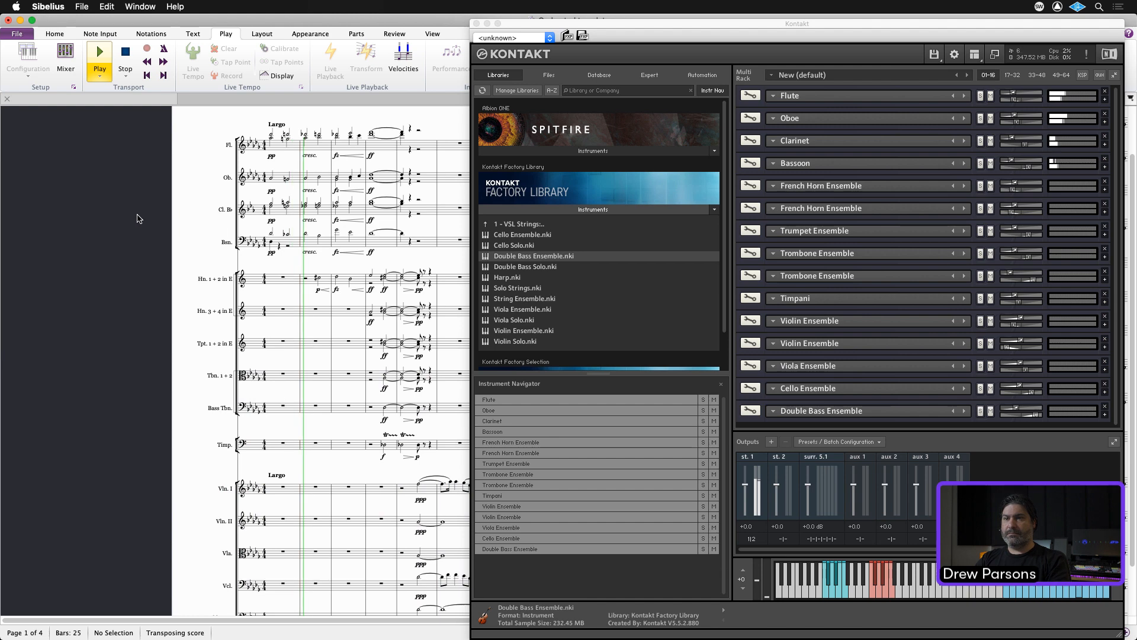
{"action": "left_click_drag", "start_coordinate": [190, 210], "coordinate": [3, 195]}
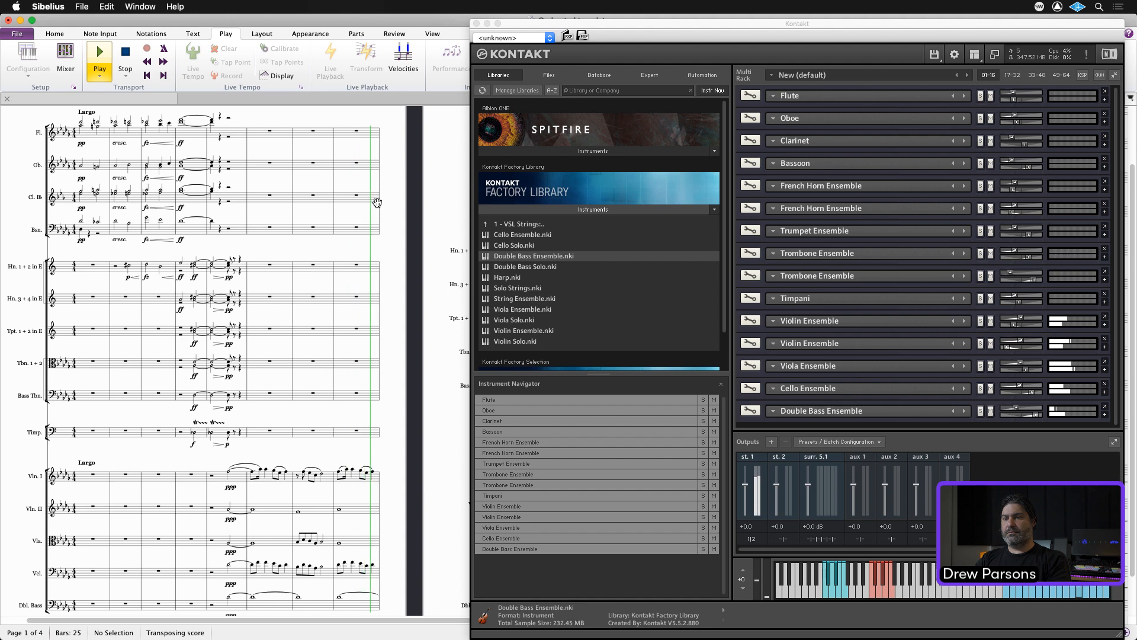
{"action": "key", "text": "space"}
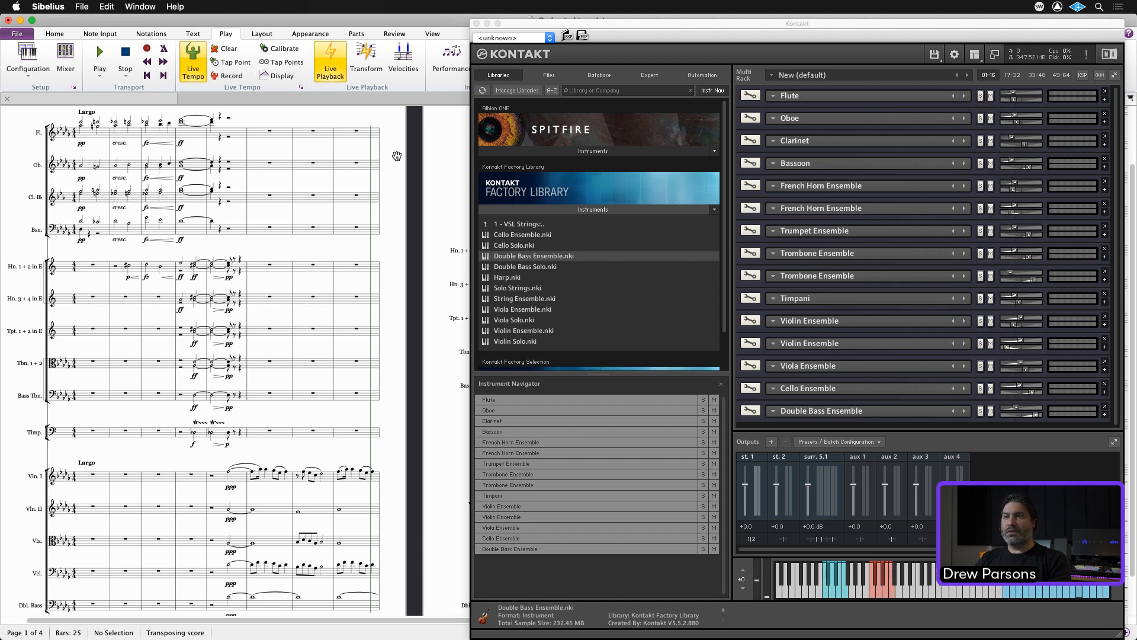
{"action": "left_click_drag", "start_coordinate": [396, 156], "coordinate": [447, 160]}
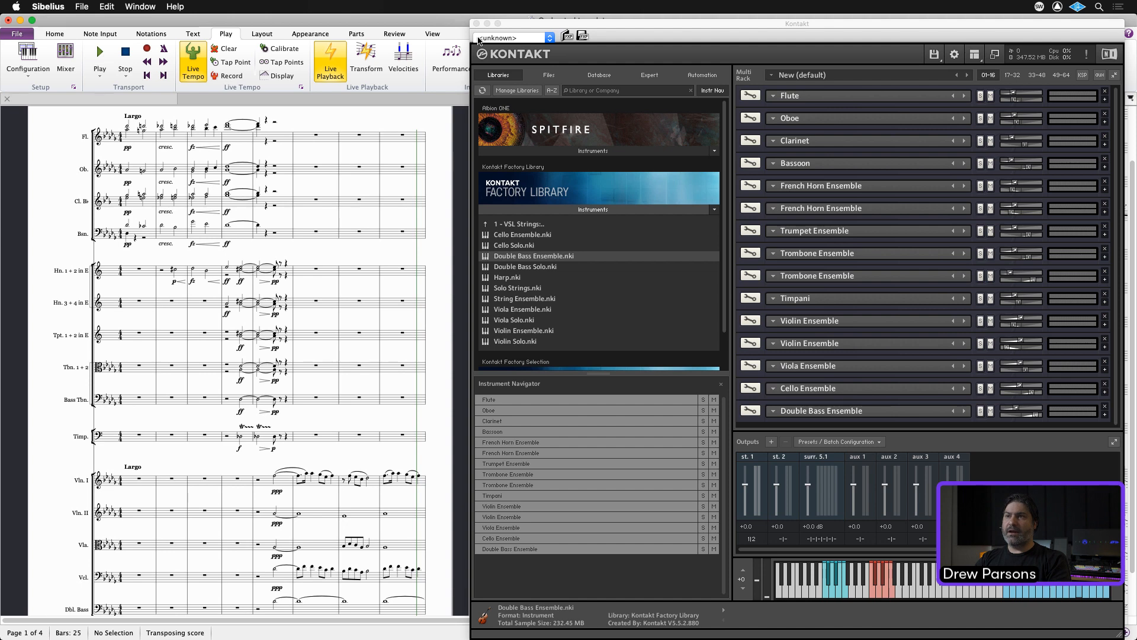
{"action": "left_click", "coordinate": [477, 24]}
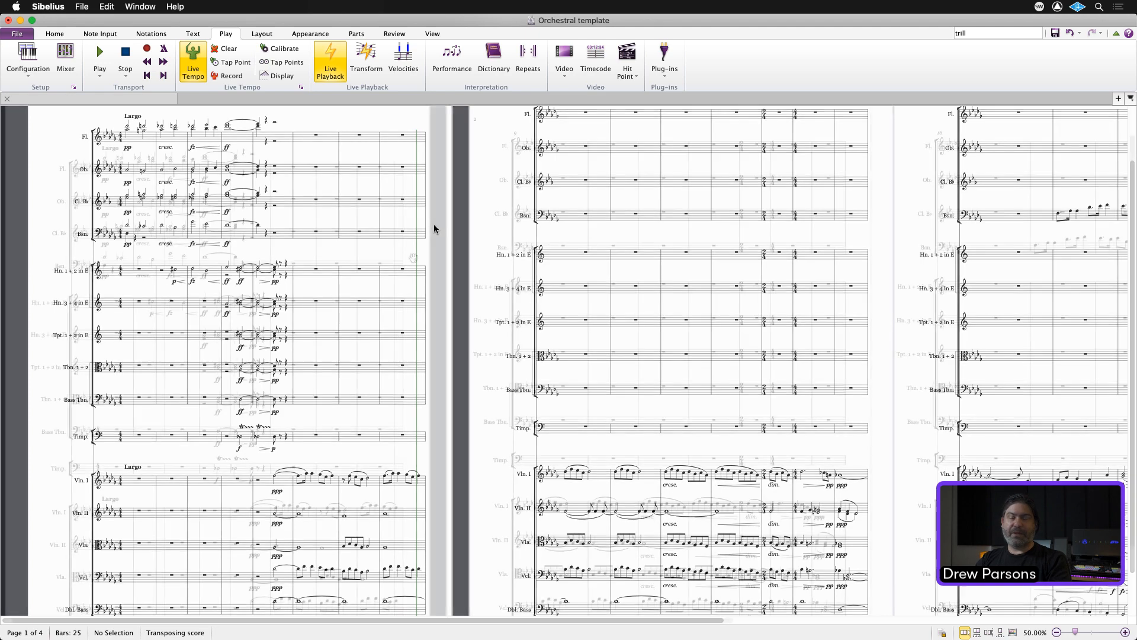
Import the Podium house style into the score with the default import options.
{"action": "left_click_drag", "start_coordinate": [434, 228], "coordinate": [413, 242]}
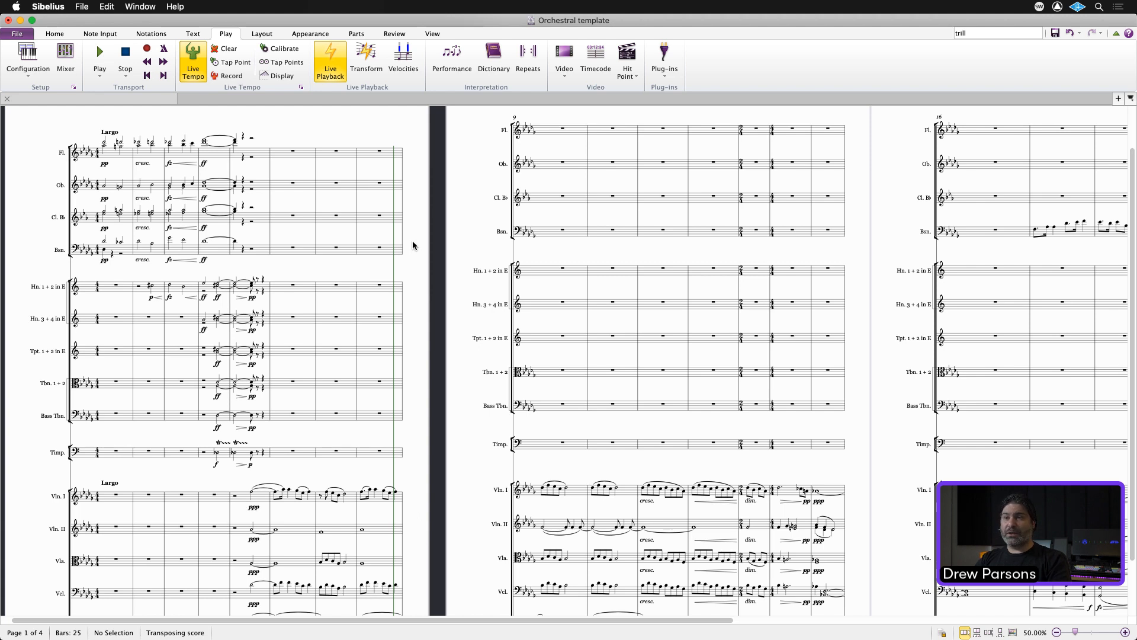
{"action": "mouse_move", "coordinate": [413, 243]}
{"action": "left_mouse_down"}
{"action": "mouse_move", "coordinate": [410, 251]}
{"action": "mouse_move", "coordinate": [402, 237]}
{"action": "left_mouse_up"}
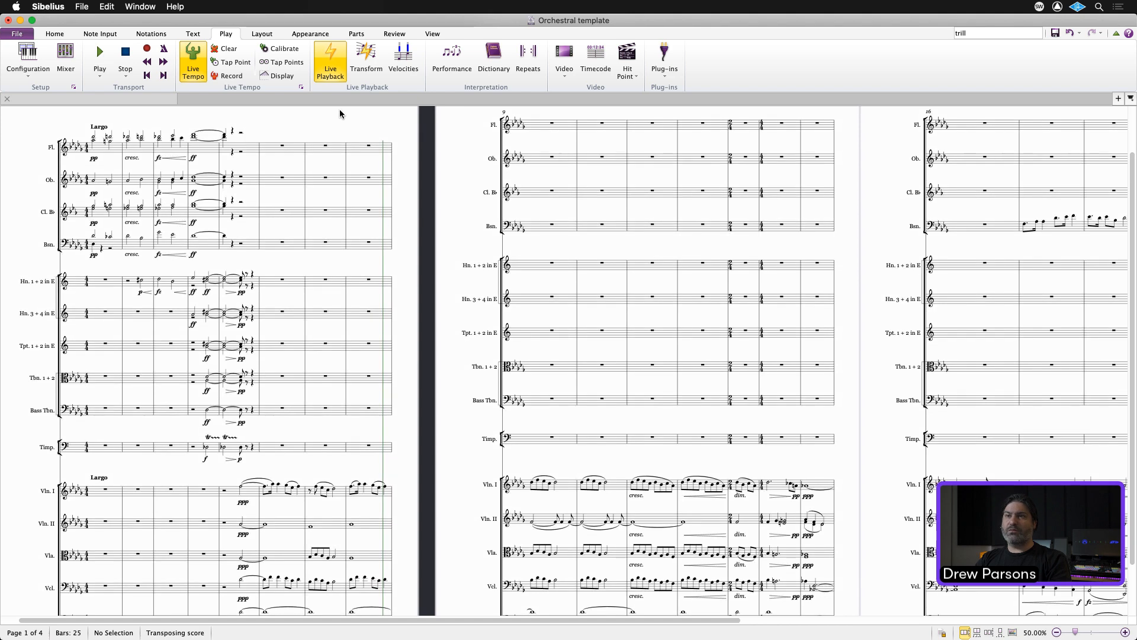
{"action": "left_click", "coordinate": [268, 35]}
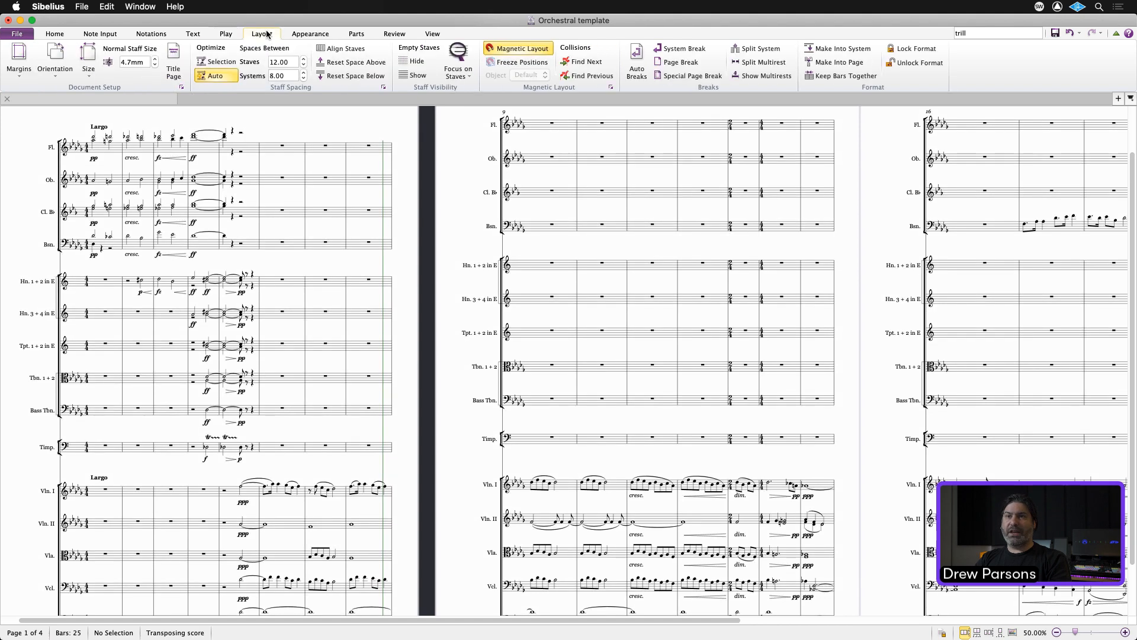
{"action": "left_click", "coordinate": [304, 35]}
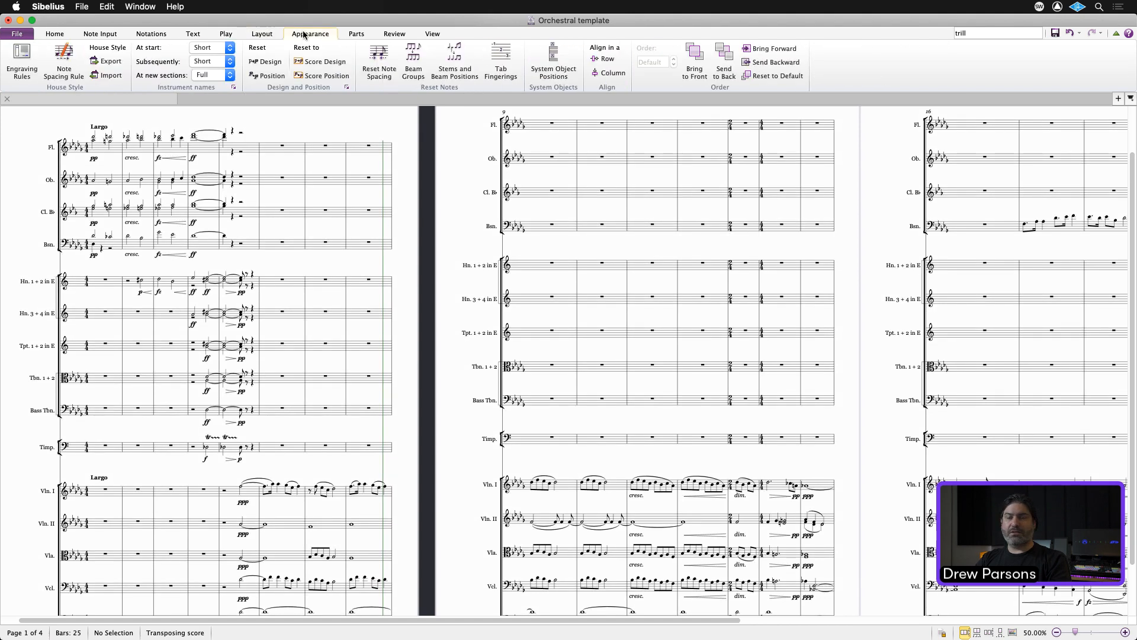
{"action": "left_click", "coordinate": [106, 77]}
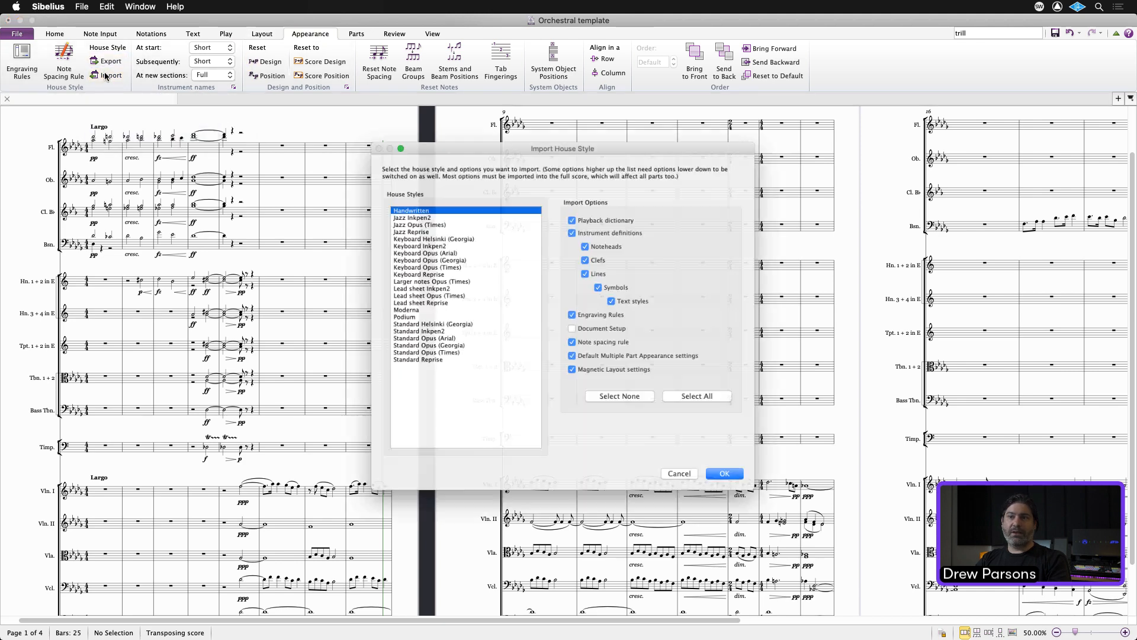
{"action": "left_click", "coordinate": [390, 325]}
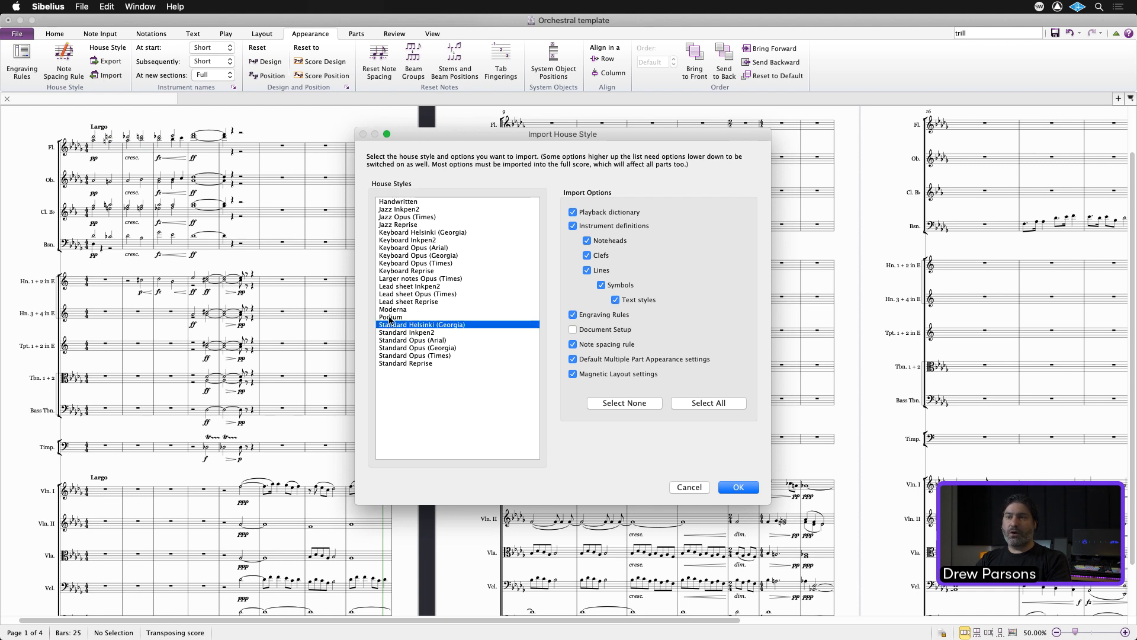
{"action": "left_click", "coordinate": [390, 317]}
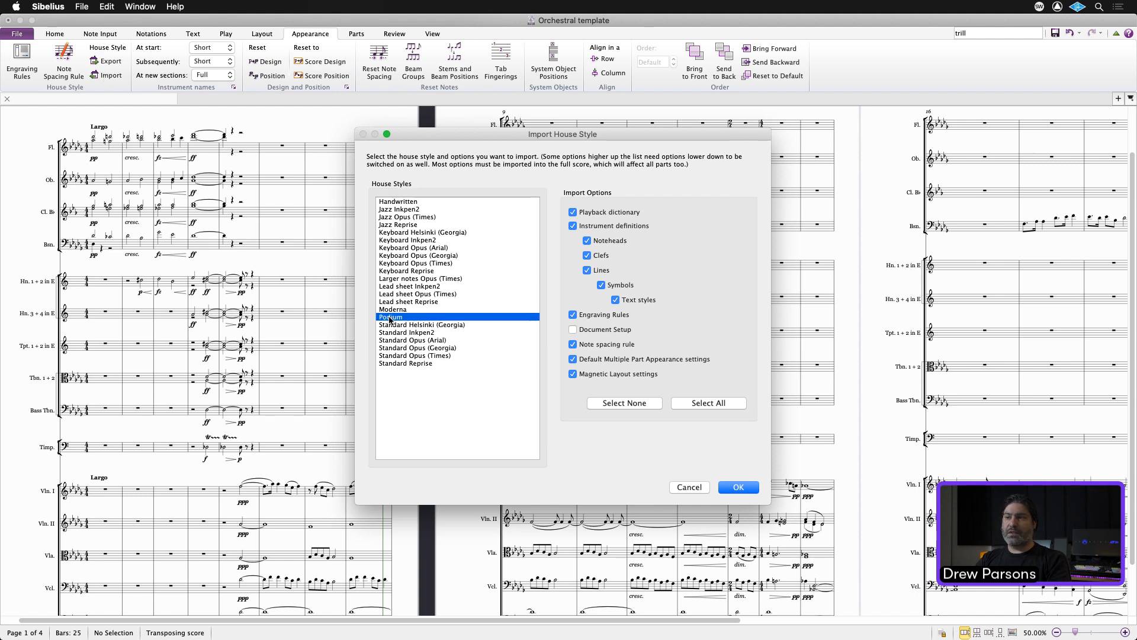
{"action": "left_click", "coordinate": [738, 487]}
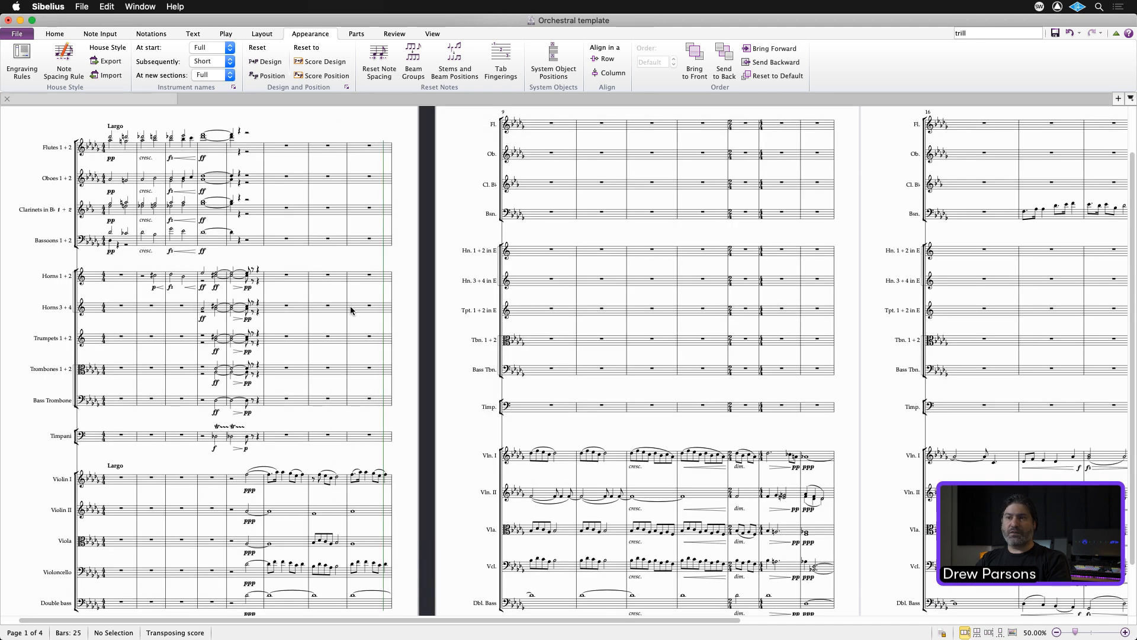
Try the Time signatures (film score) text style in the engraving rules and undo the change.
{"action": "left_click", "coordinate": [265, 232]}
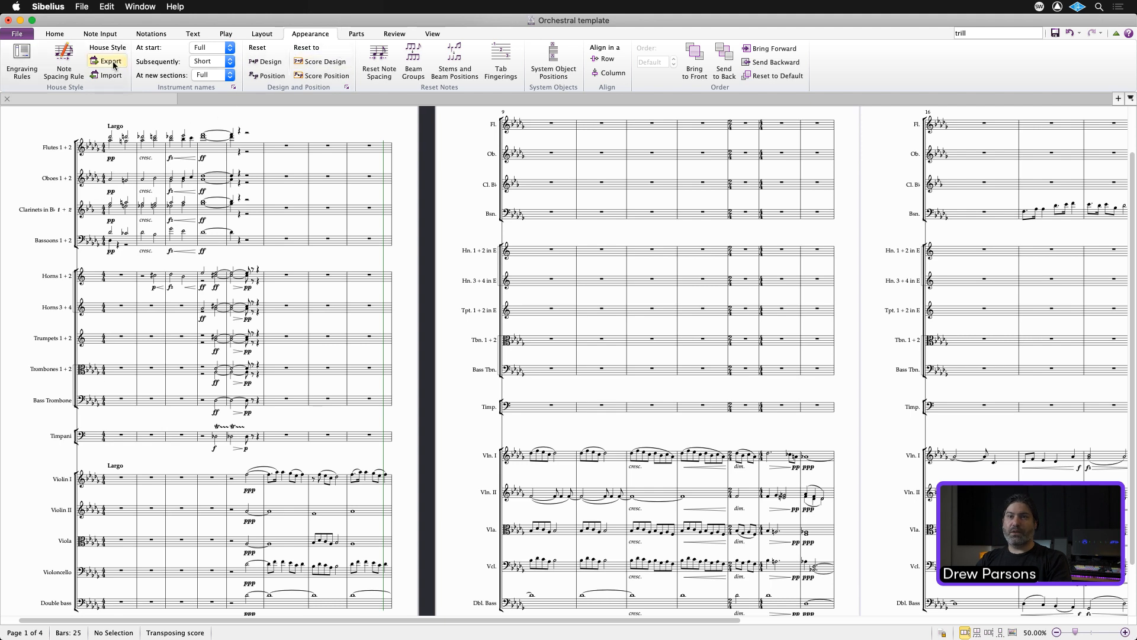
{"action": "left_click", "coordinate": [25, 55]}
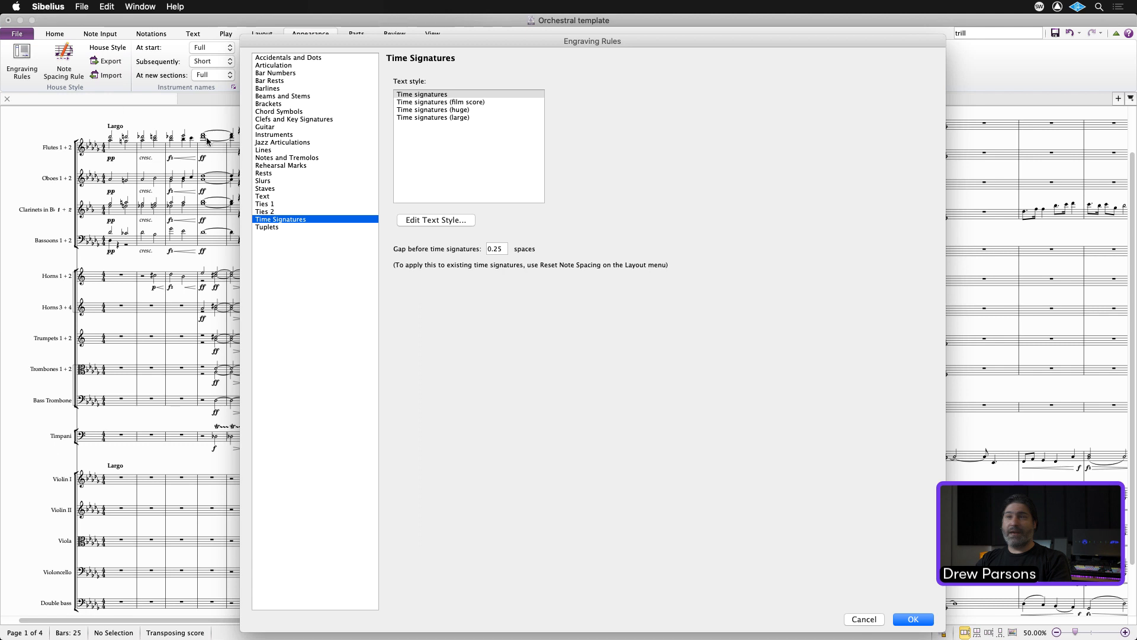
{"action": "left_click", "coordinate": [458, 103]}
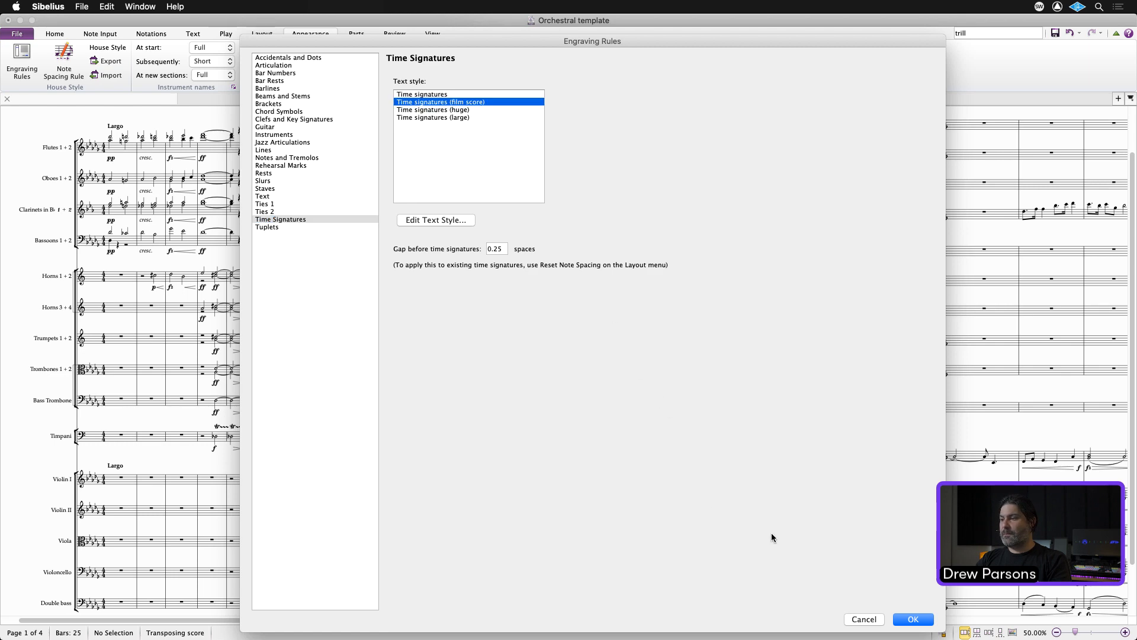
{"action": "left_click", "coordinate": [914, 618]}
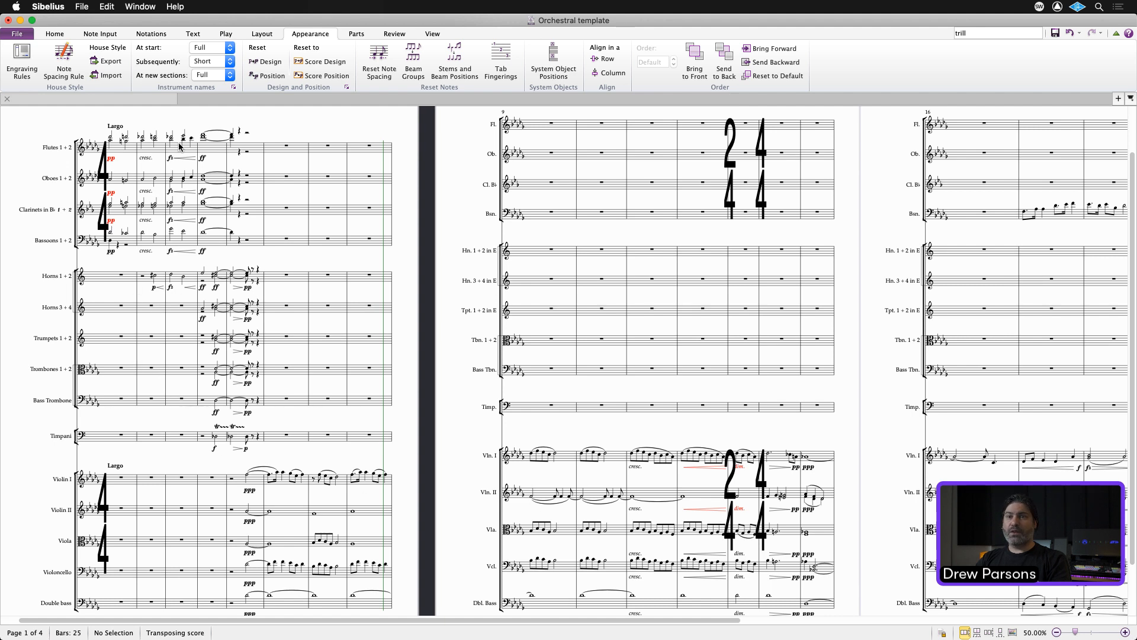
{"action": "key", "text": "super+z"}
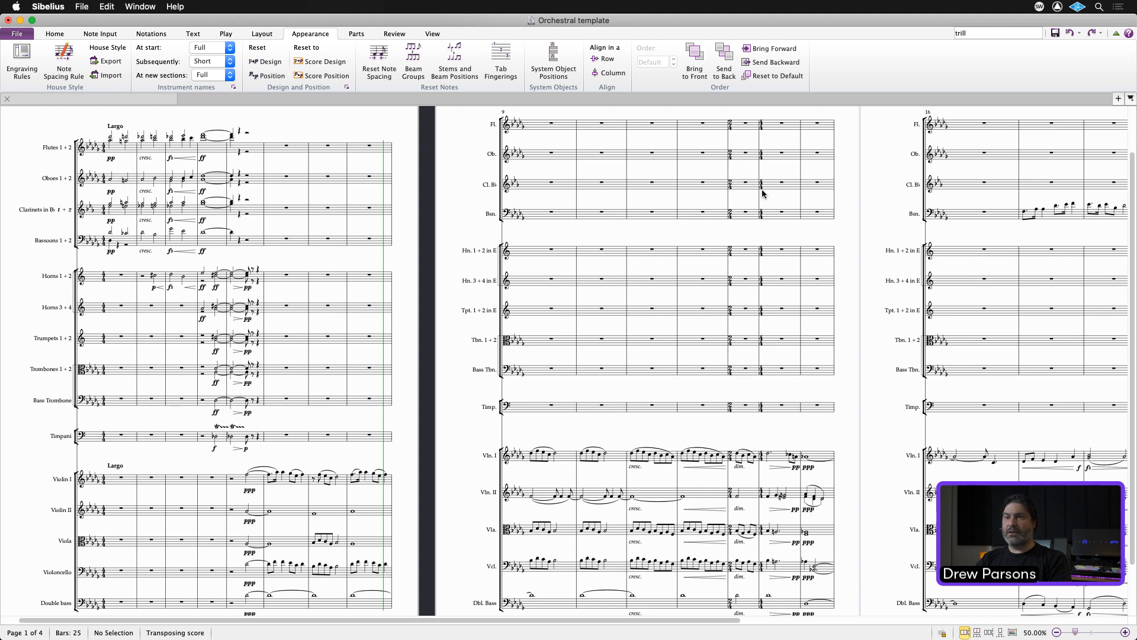
Create a new part containing only the Violin I staff.
{"action": "left_click_drag", "start_coordinate": [382, 124], "coordinate": [381, 119]}
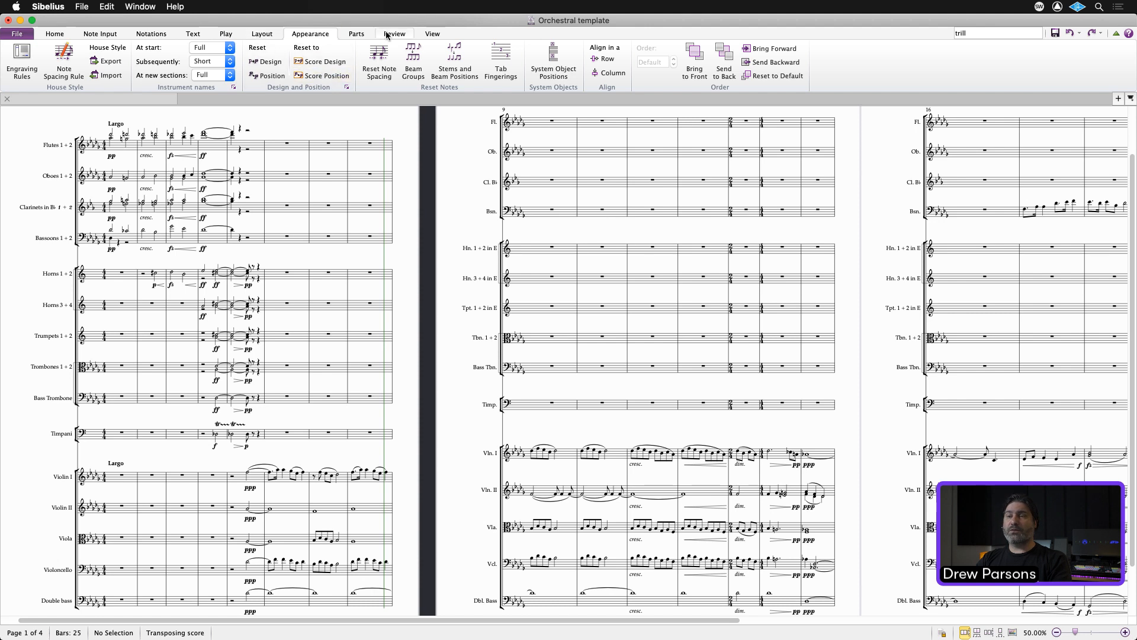
{"action": "left_click", "coordinate": [356, 34]}
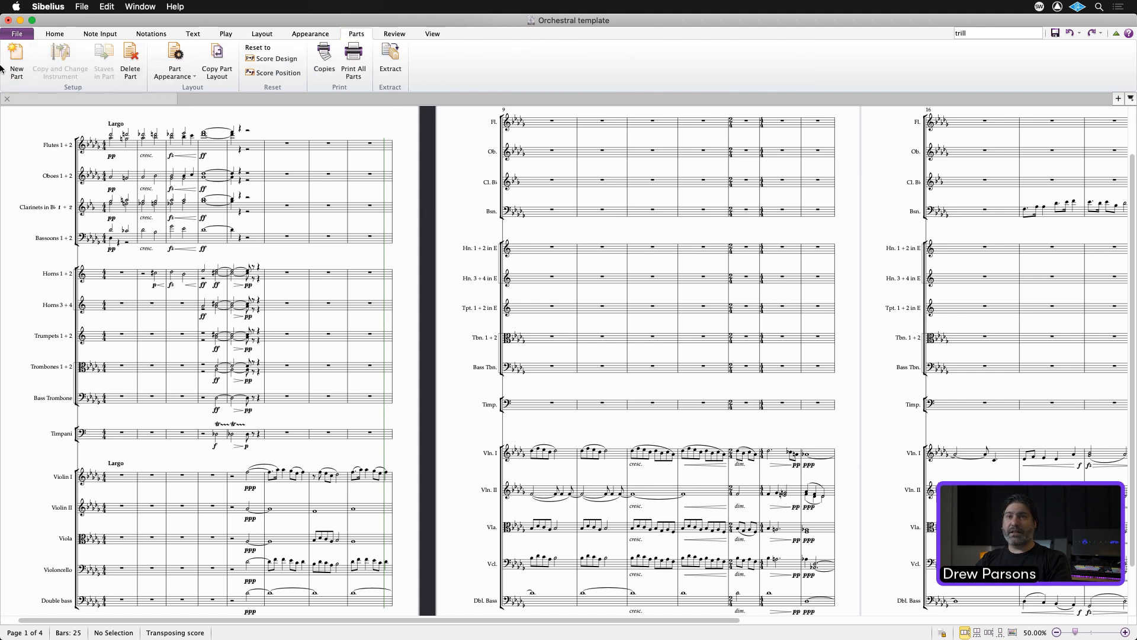
{"action": "left_click", "coordinate": [17, 58]}
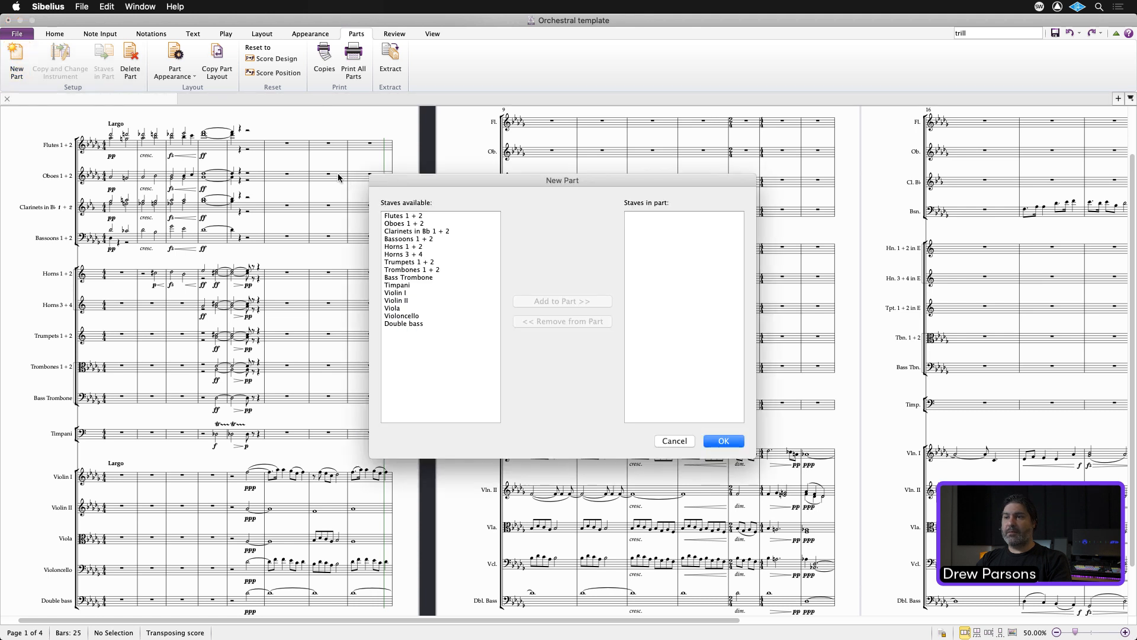
{"action": "left_click", "coordinate": [397, 293]}
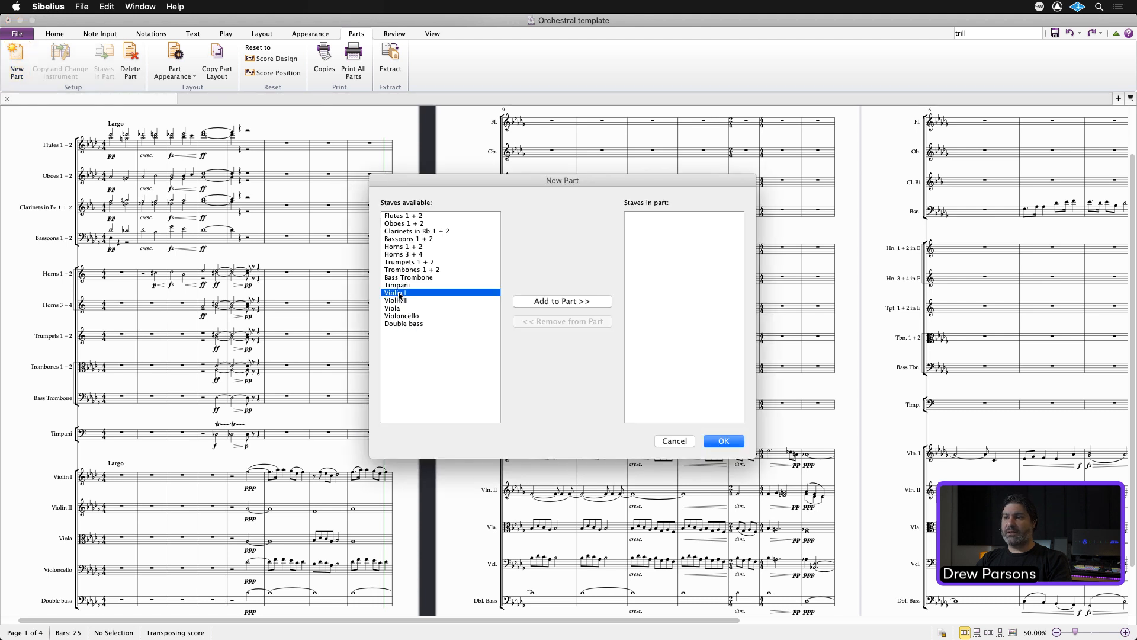
{"action": "left_click", "coordinate": [535, 300]}
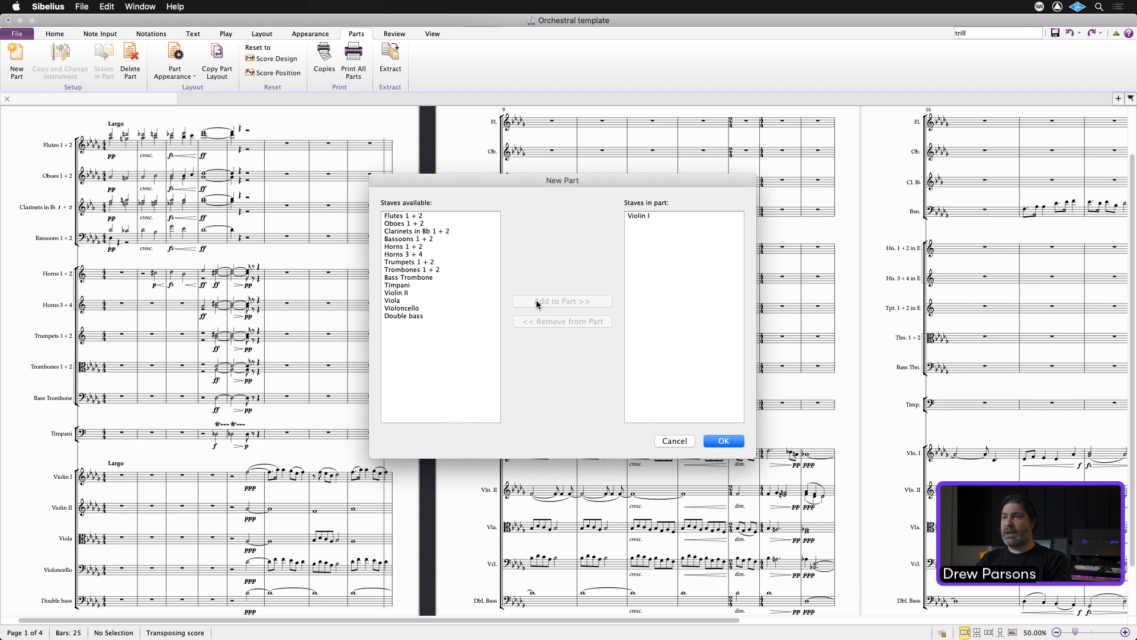
{"action": "left_click", "coordinate": [732, 443]}
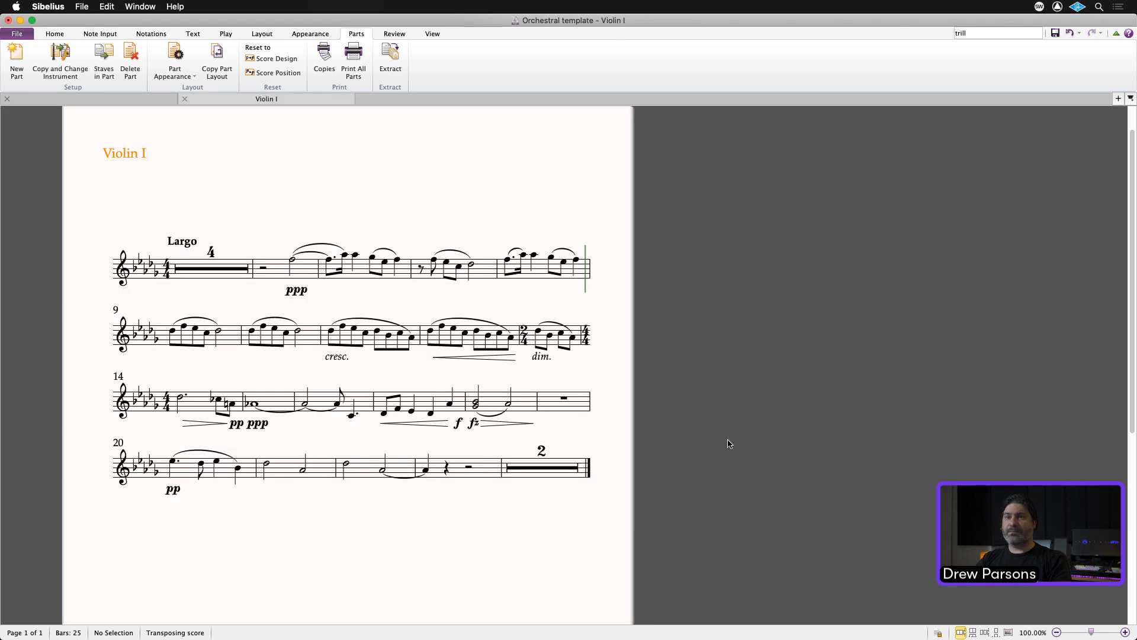
Turn off multirests in the Auto Breaks settings of the current Violin I part's appearance.
{"action": "left_click_drag", "start_coordinate": [358, 183], "coordinate": [411, 157]}
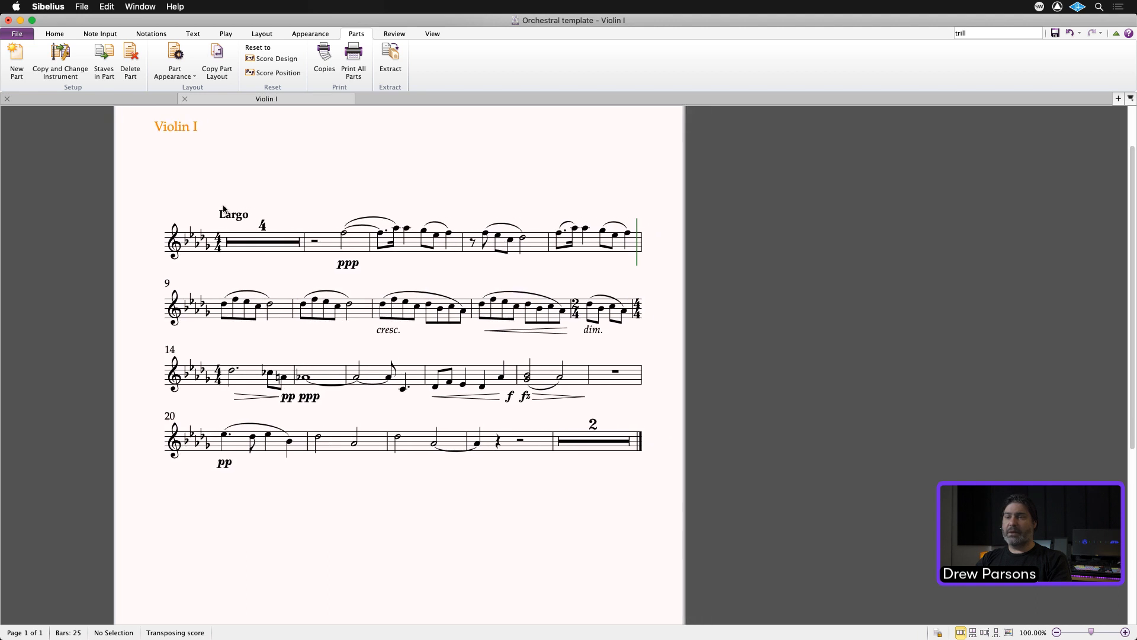
{"action": "left_click", "coordinate": [363, 475]}
{"action": "left_click", "coordinate": [178, 55]}
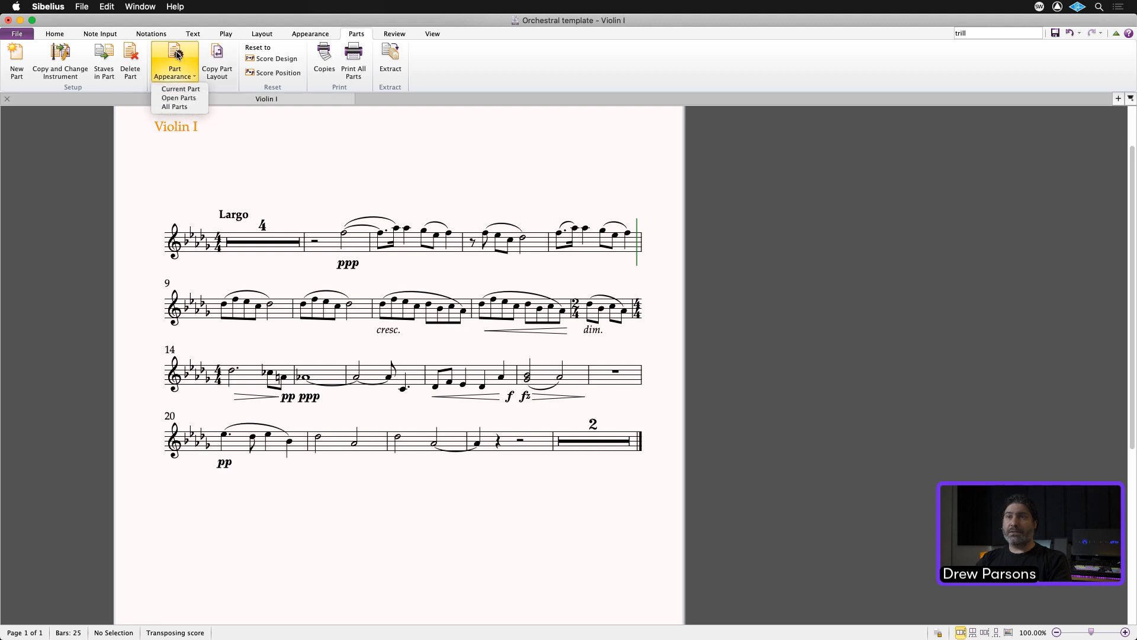
{"action": "left_click", "coordinate": [184, 89]}
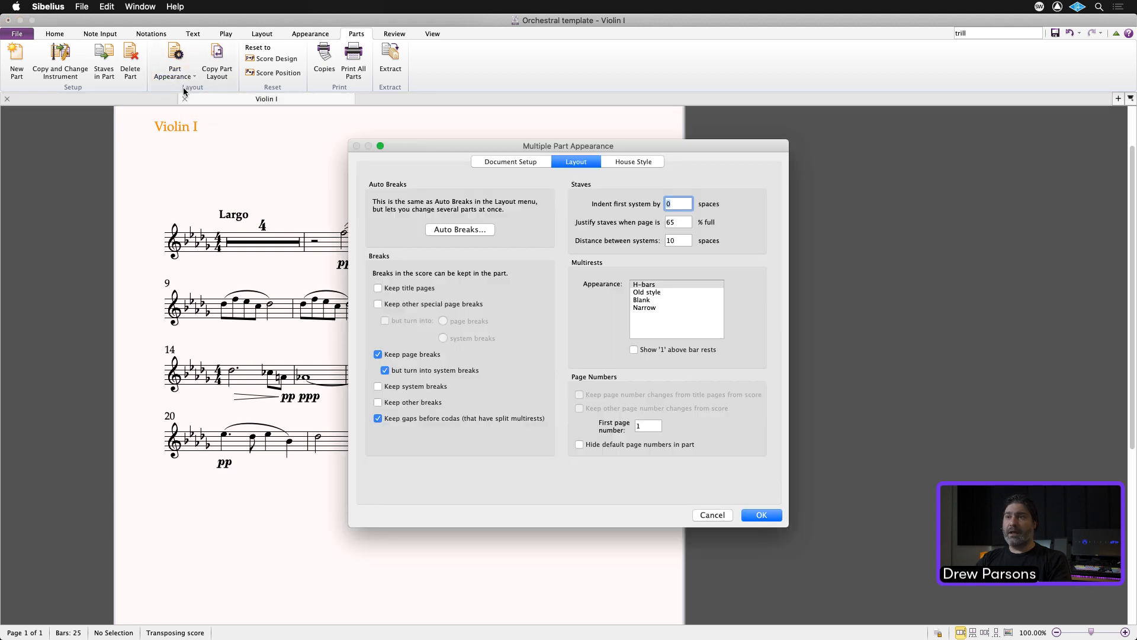
{"action": "left_click", "coordinate": [453, 229]}
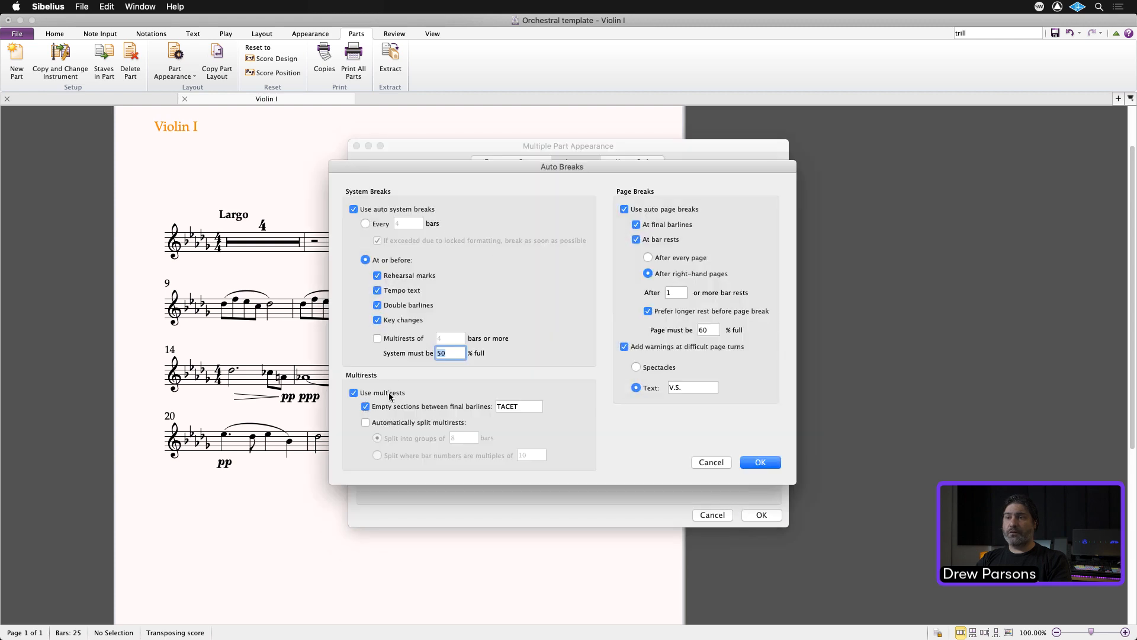
{"action": "left_click", "coordinate": [389, 395]}
{"action": "left_click", "coordinate": [760, 462]}
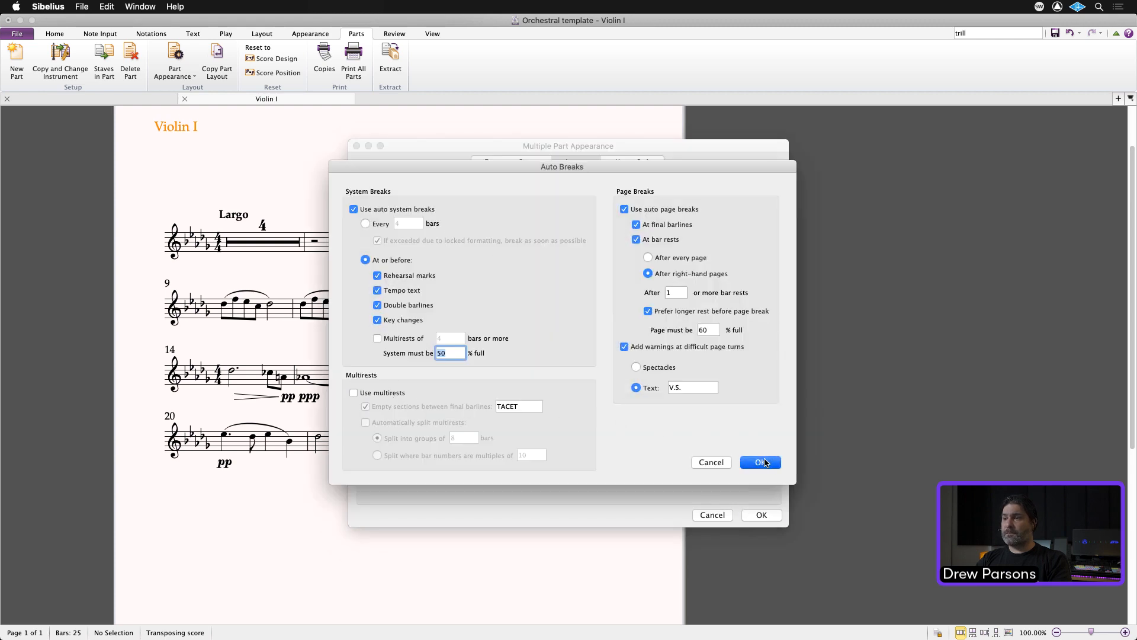
{"action": "left_click", "coordinate": [761, 514]}
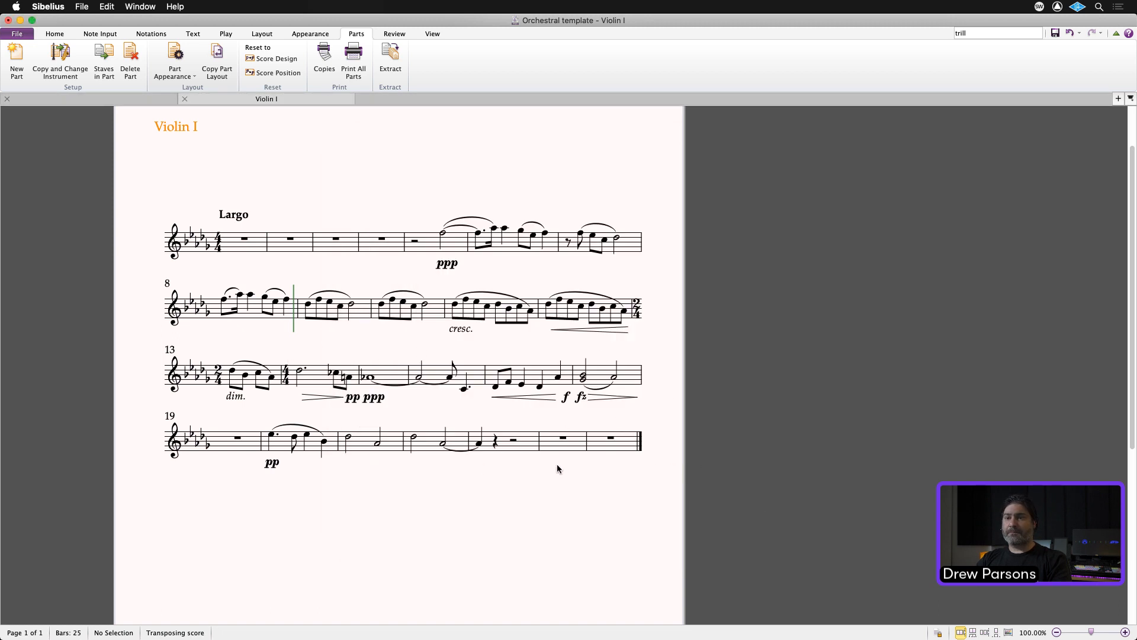
Return to the full score and create a new part containing only the Flutes 1 + 2 staff.
{"action": "left_click", "coordinate": [111, 97]}
{"action": "left_click", "coordinate": [18, 61]}
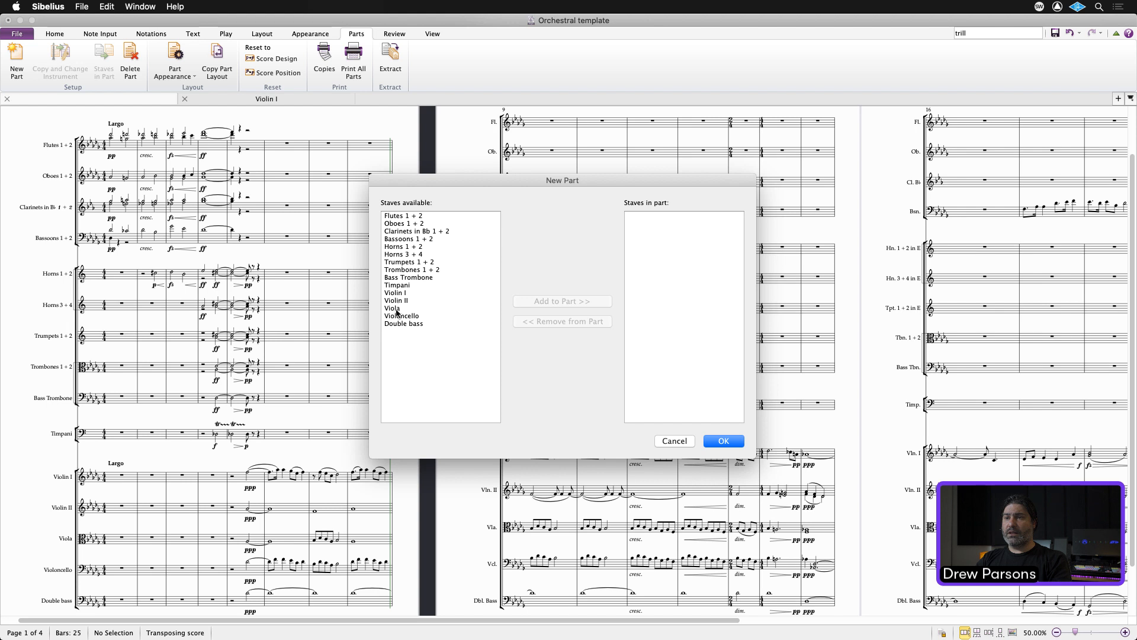
{"action": "left_click", "coordinate": [403, 216]}
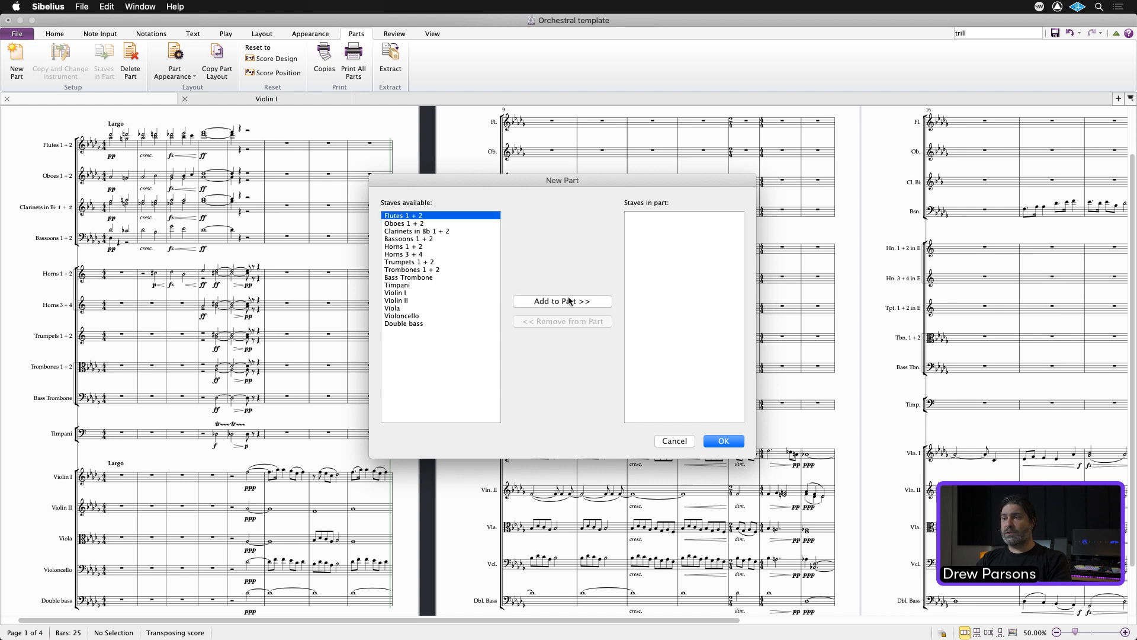
{"action": "left_click", "coordinate": [566, 301]}
{"action": "left_click", "coordinate": [723, 444]}
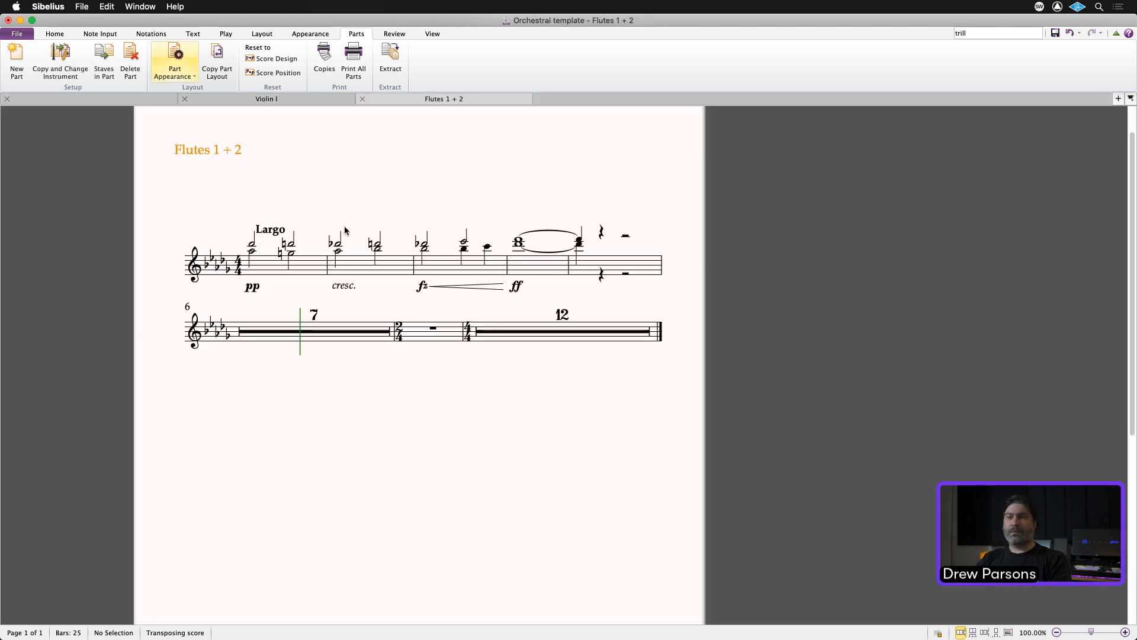
Turn off multirests for all open parts through the Auto Breaks settings of the multiple part appearance.
{"action": "left_click", "coordinate": [176, 53]}
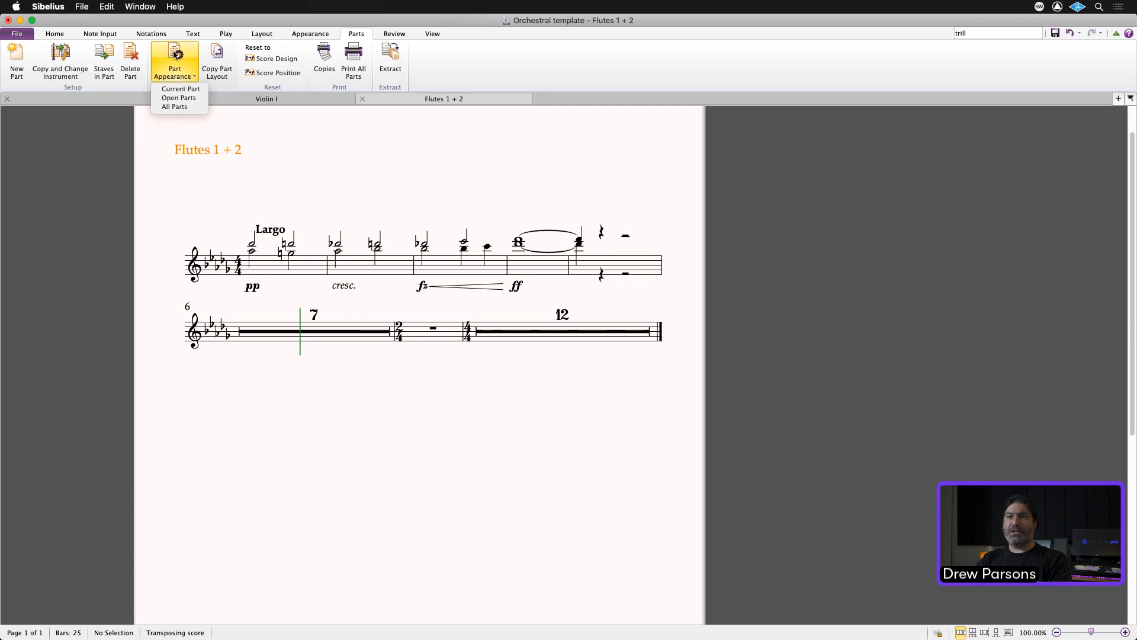
{"action": "left_click", "coordinate": [178, 97]}
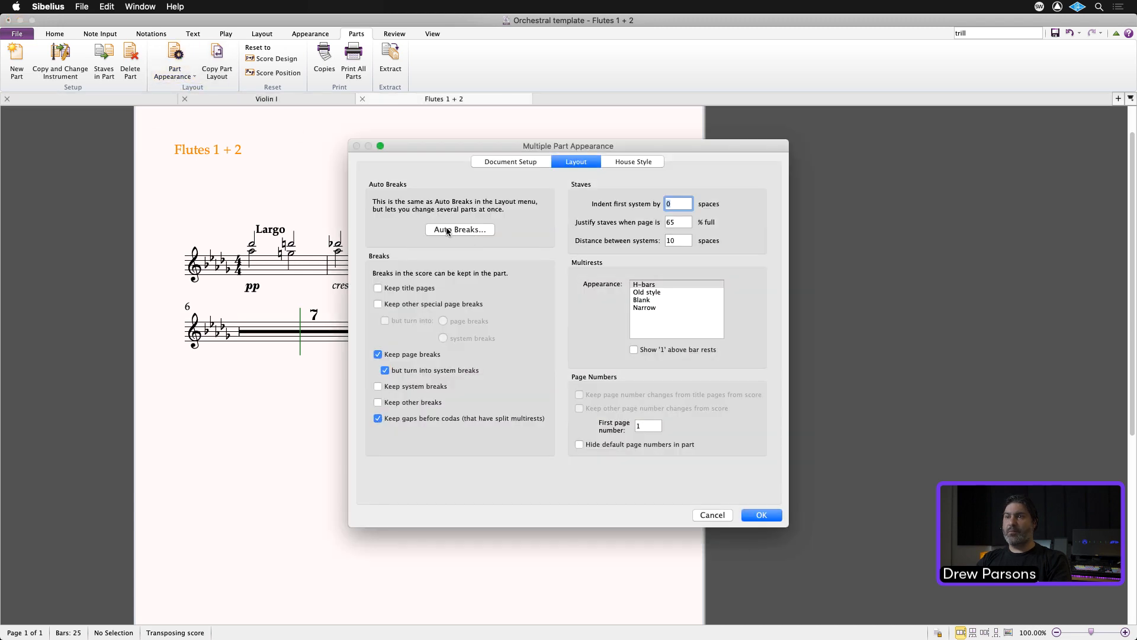
{"action": "left_click", "coordinate": [470, 229]}
{"action": "left_click", "coordinate": [375, 393]}
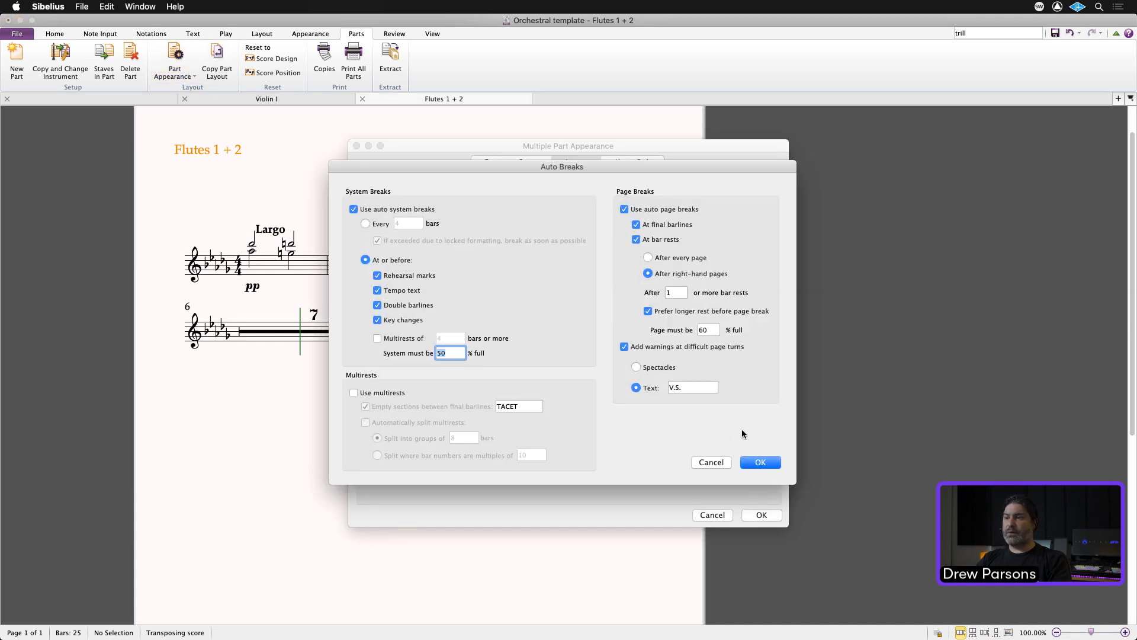
{"action": "left_click", "coordinate": [755, 464]}
{"action": "left_click", "coordinate": [759, 517]}
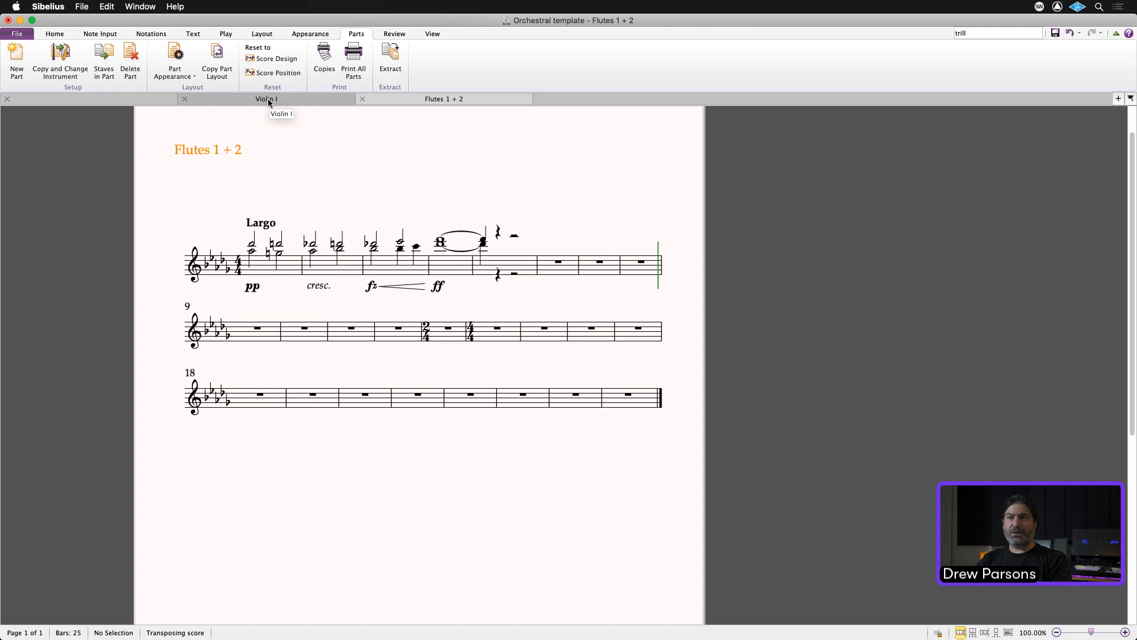
Open the print settings for printing all parts.
{"action": "left_click", "coordinate": [351, 61]}
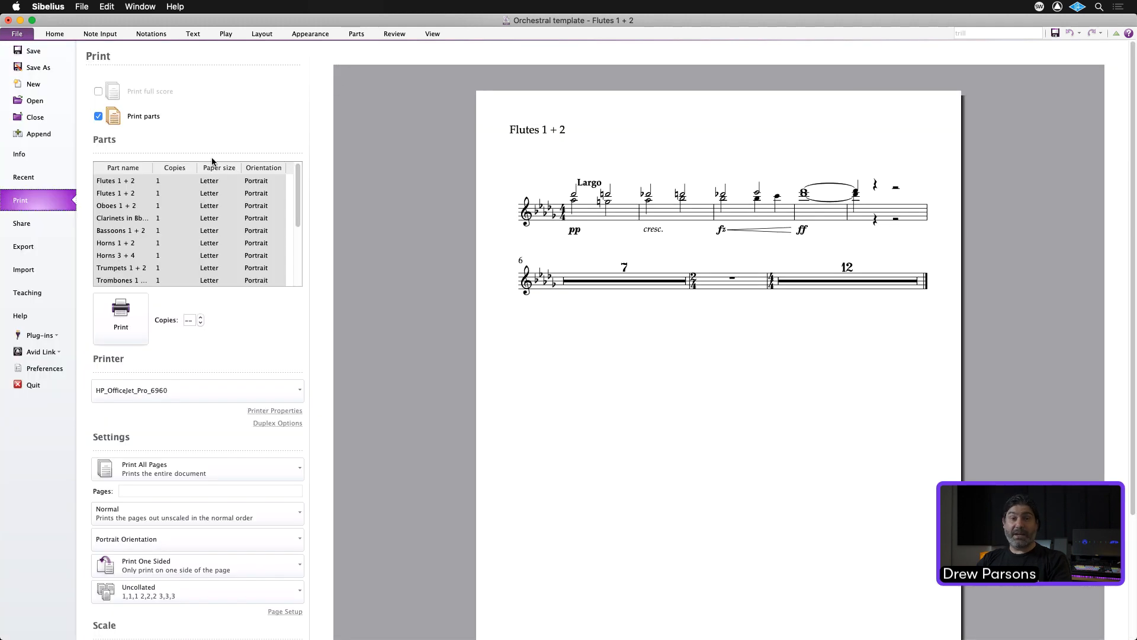